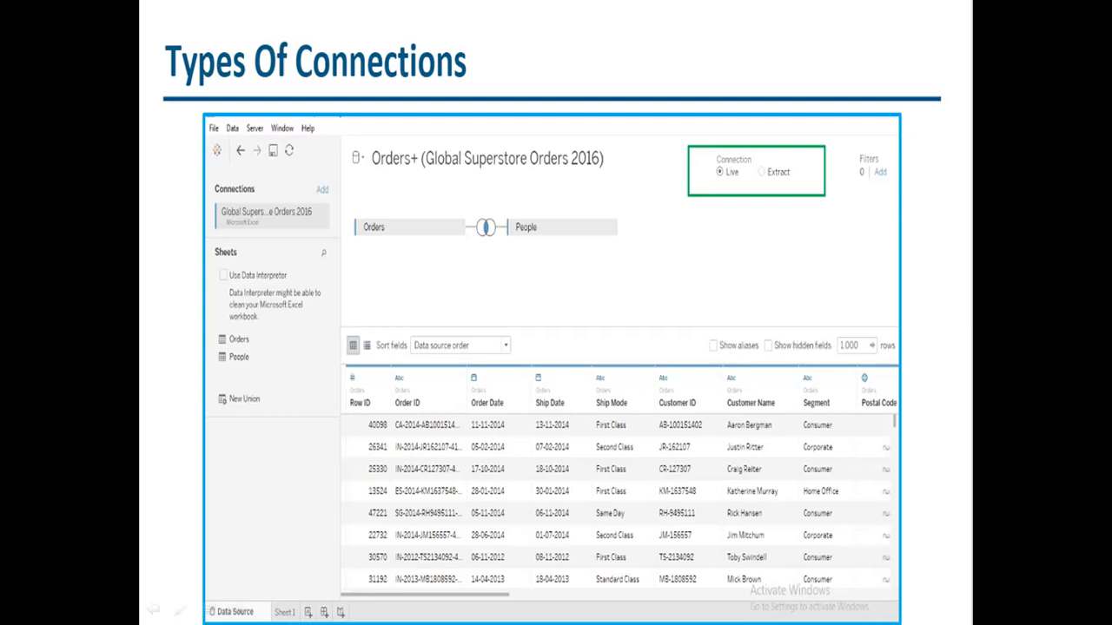
Switch to Tableau Public and connect to the course_details text file in the Tableau folder.
left_click(902, 256)
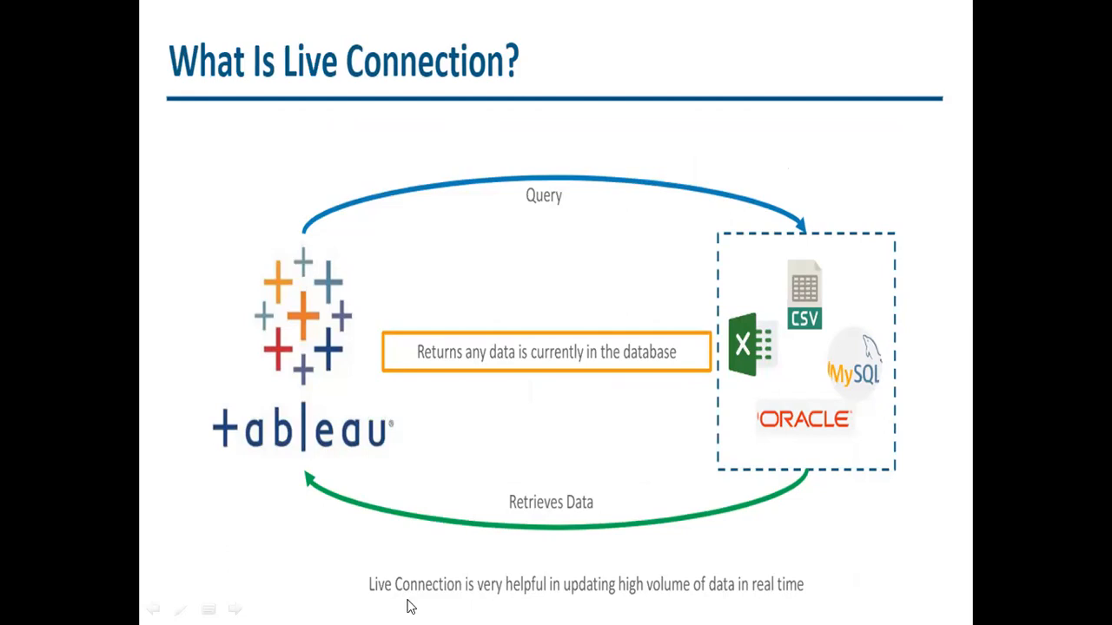
key("alt+Tab")
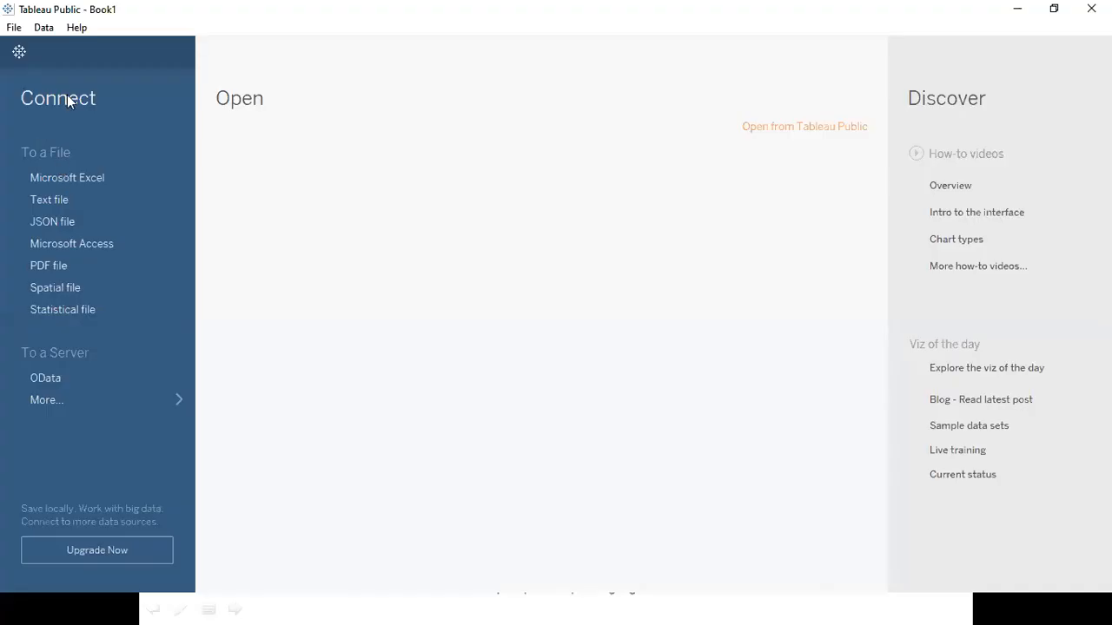
left_click(59, 199)
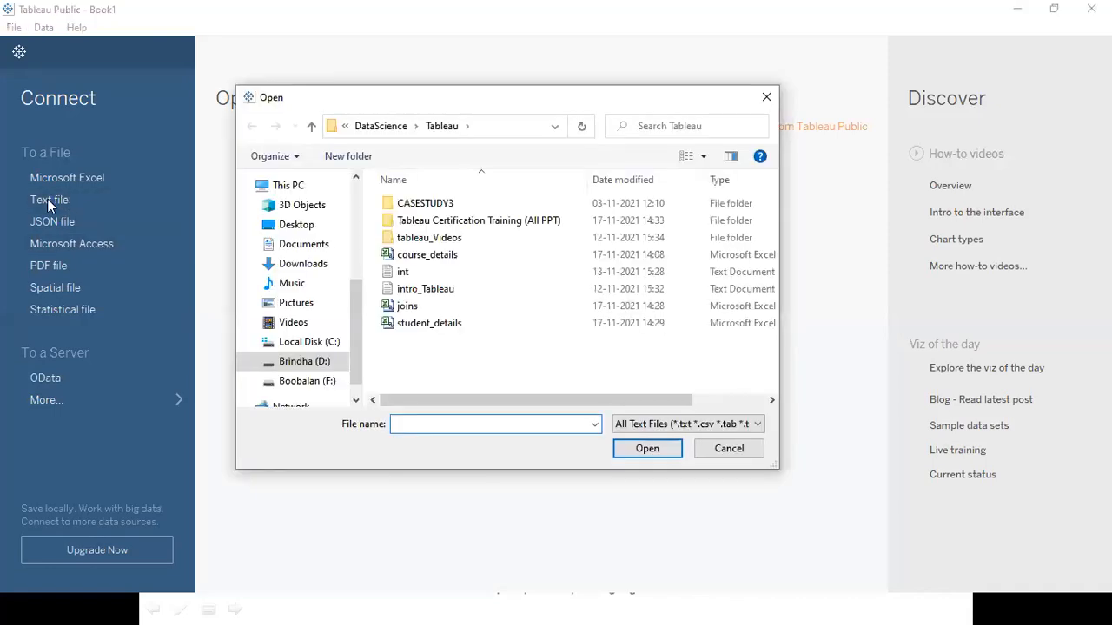
left_click(427, 261)
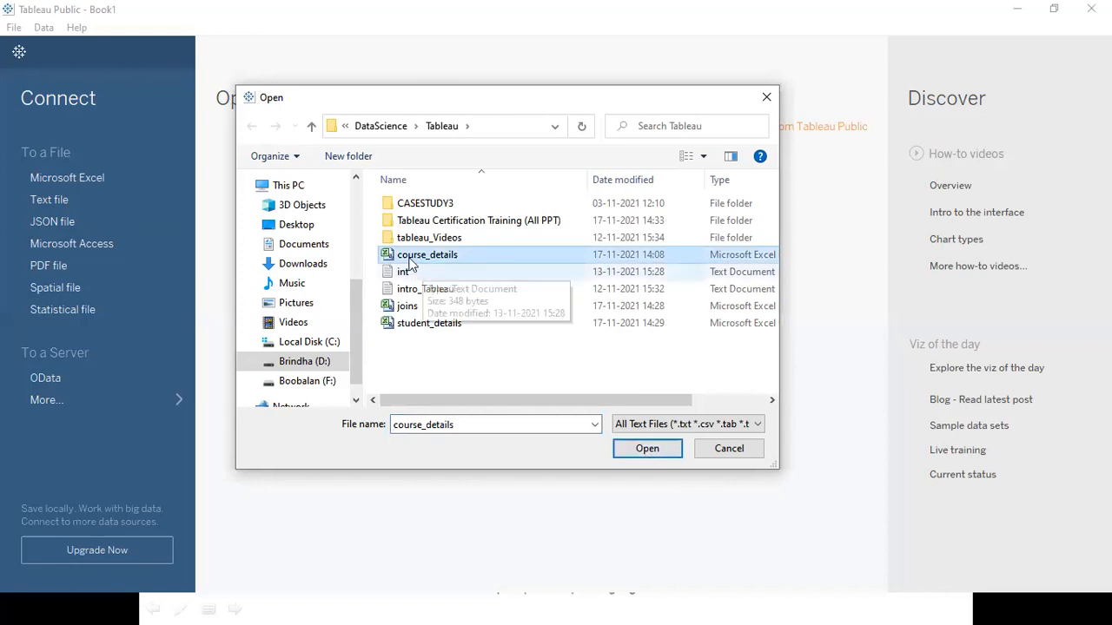
left_click(645, 450)
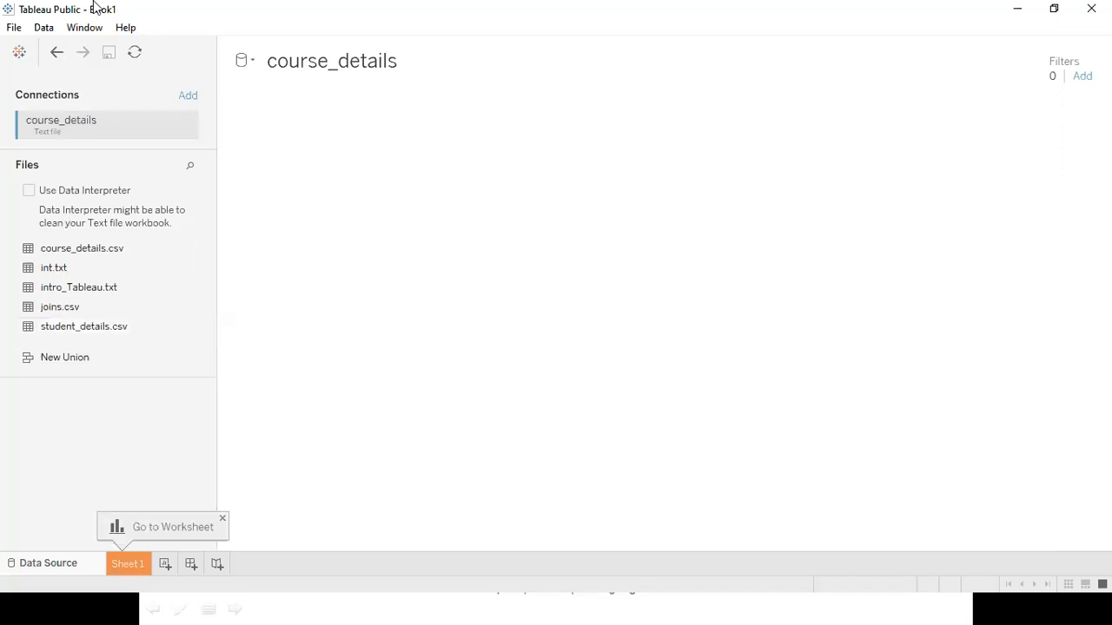
Add course_details.csv to the canvas, open its physical tables and join student_details.csv to it.
double_click(85, 252)
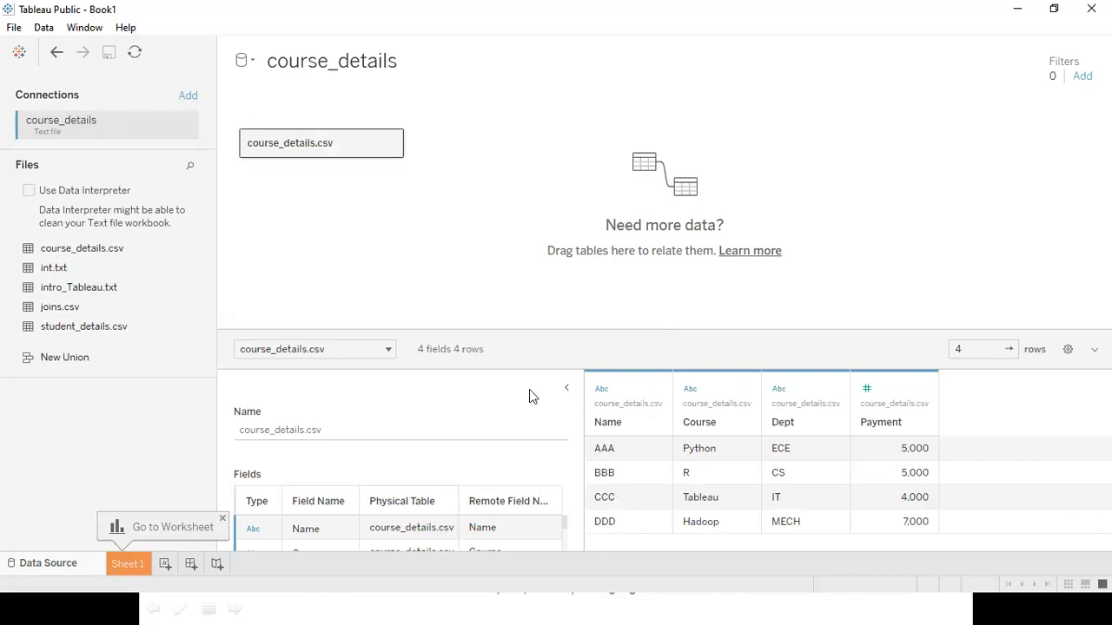
double_click(313, 149)
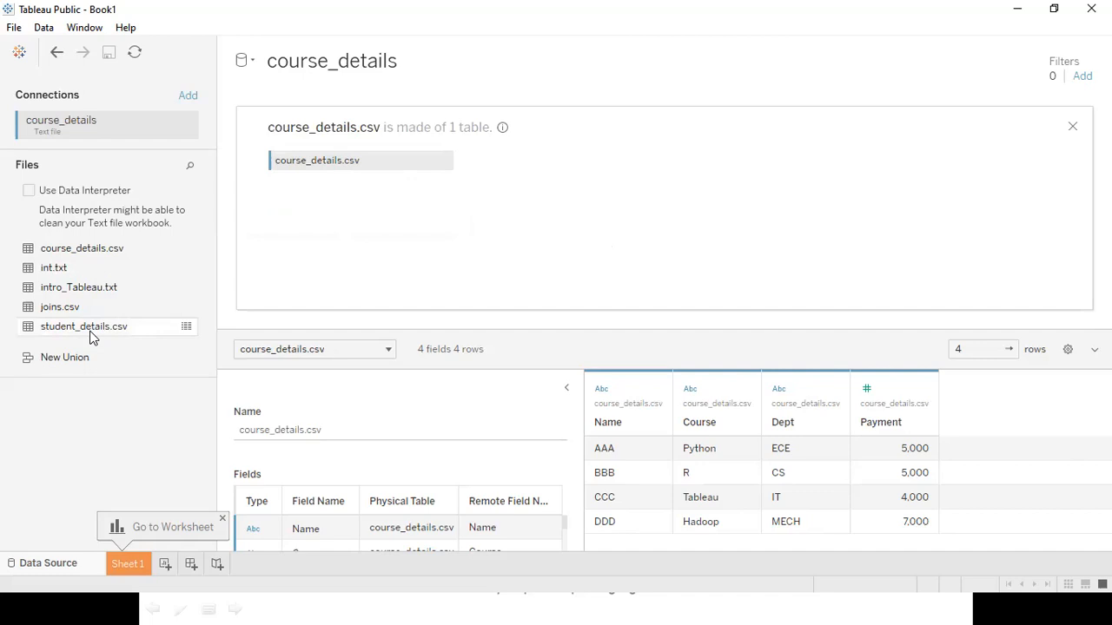
left_click_drag(91, 334, 521, 161)
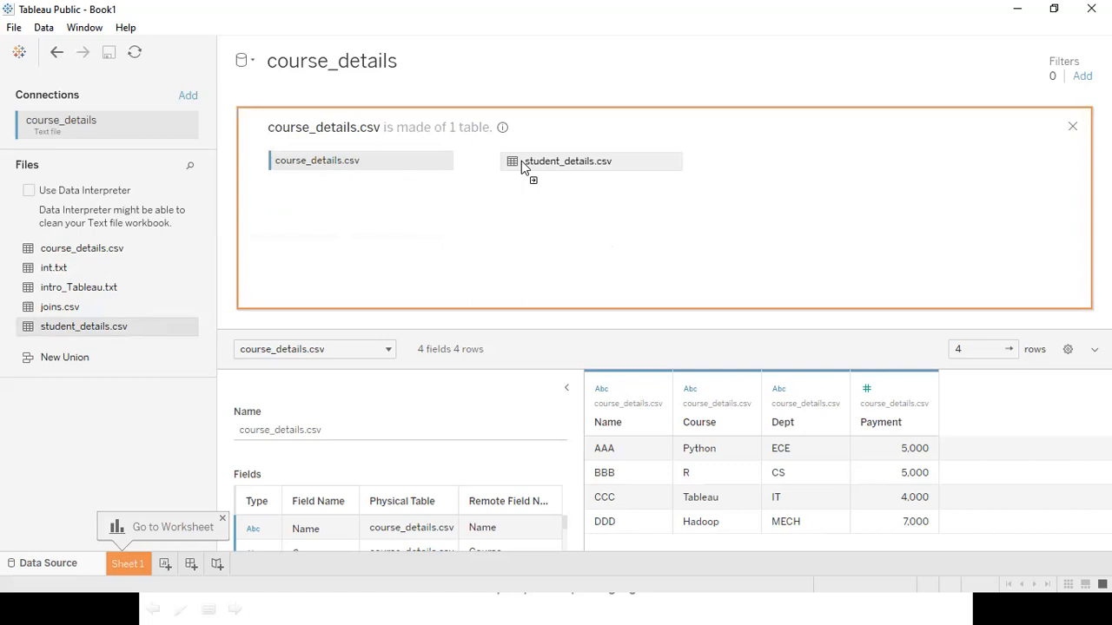
left_click_drag(521, 161, 517, 153)
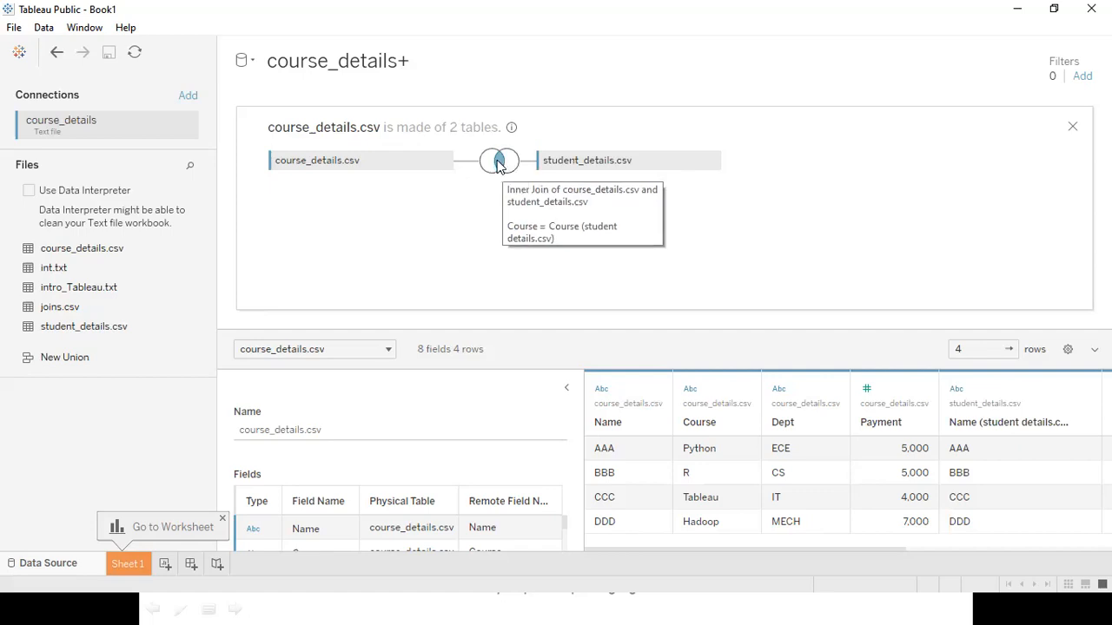
Review the inner join's clause on Course, enlarge the data preview and look through the joined fields.
left_click(501, 165)
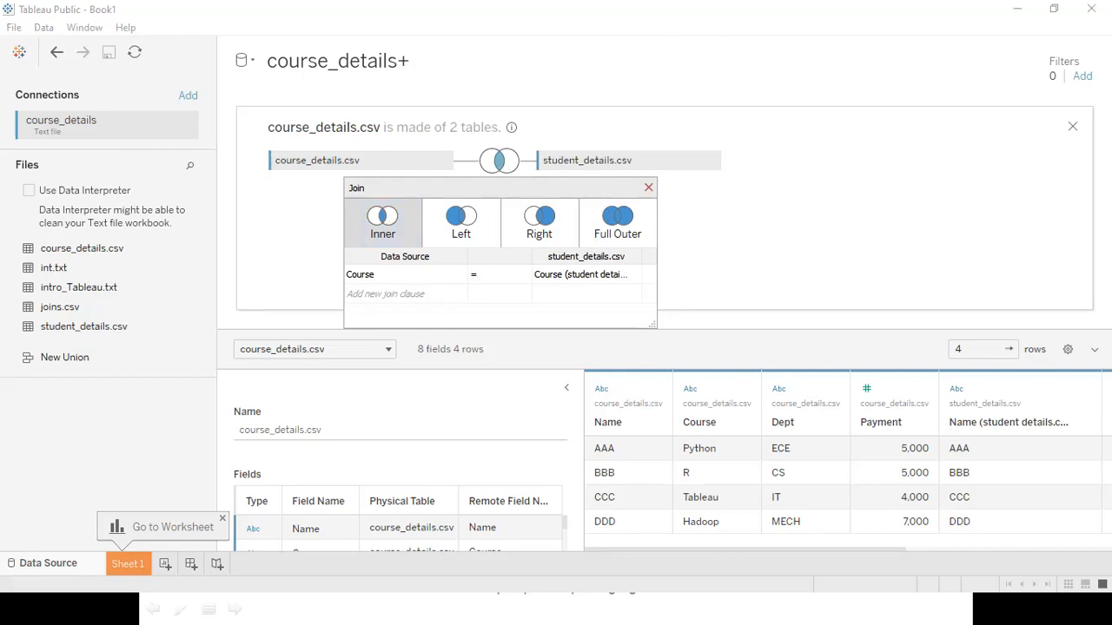
left_click(953, 487)
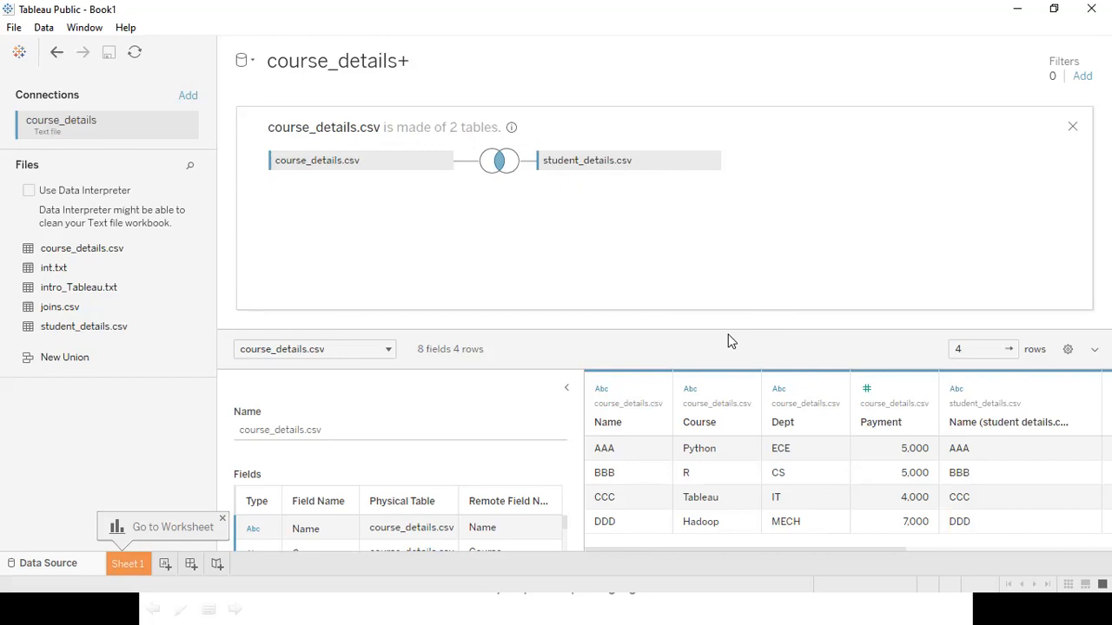
left_click_drag(726, 326, 752, 240)
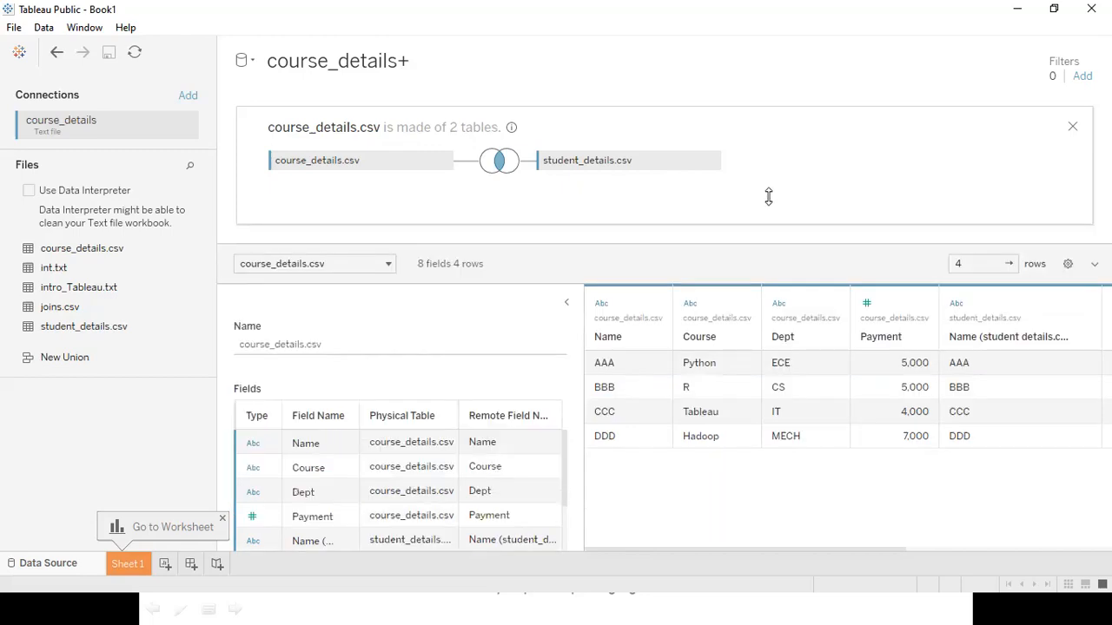
left_click_drag(767, 196, 768, 189)
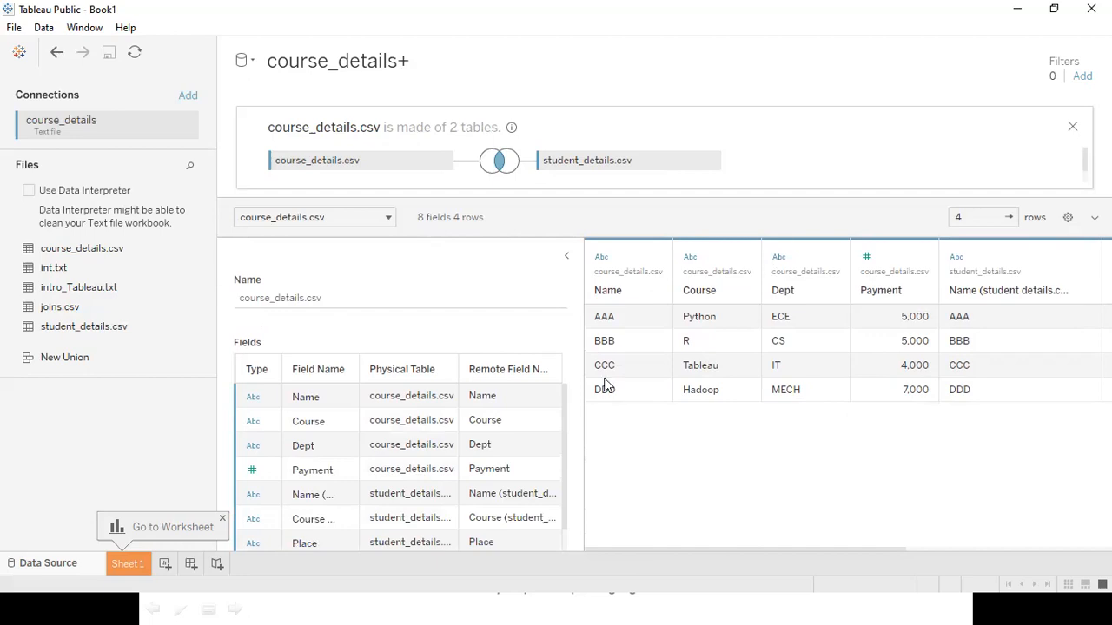
scroll(359, 430, "down", 1)
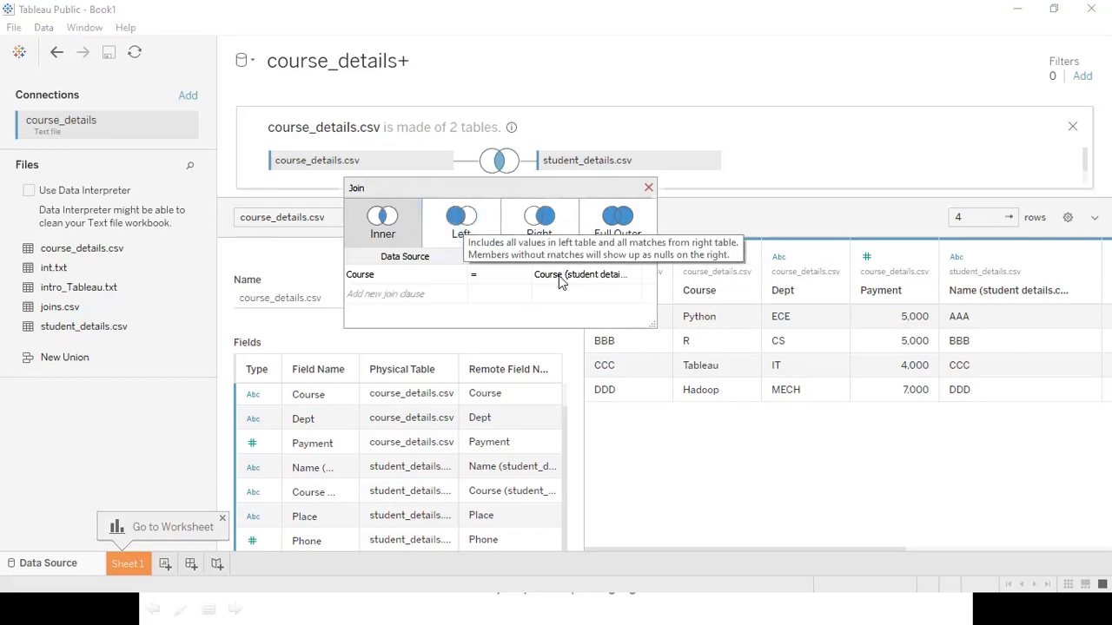
Change the join between course_details.csv and student_details.csv to Left and review the columns from both tables.
left_click(460, 221)
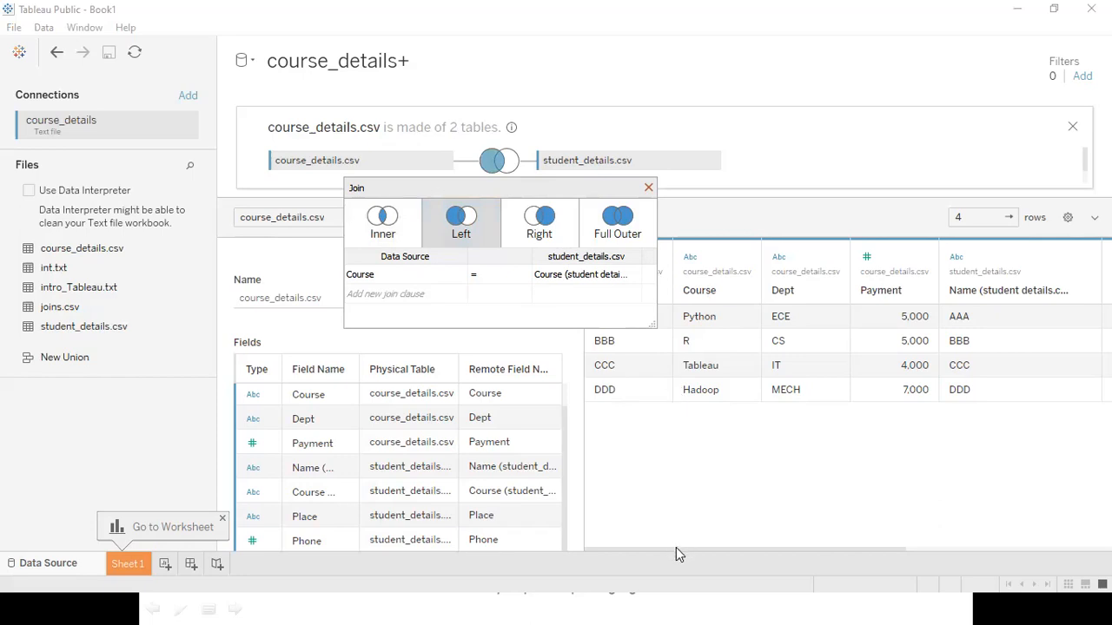
left_click_drag(676, 550, 956, 530)
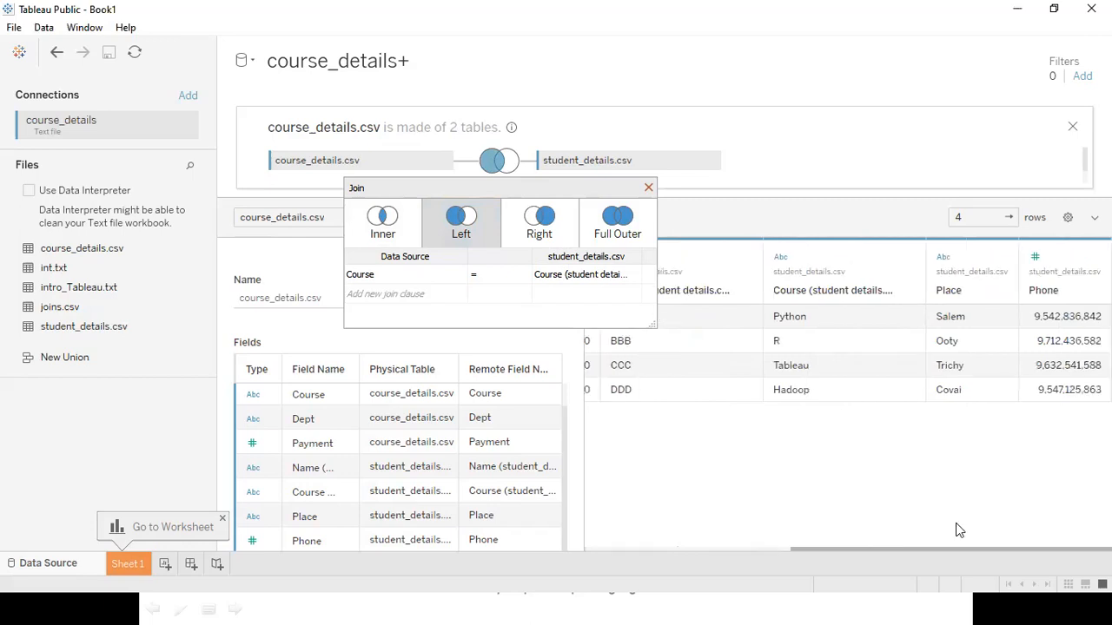
left_click_drag(817, 526, 587, 514)
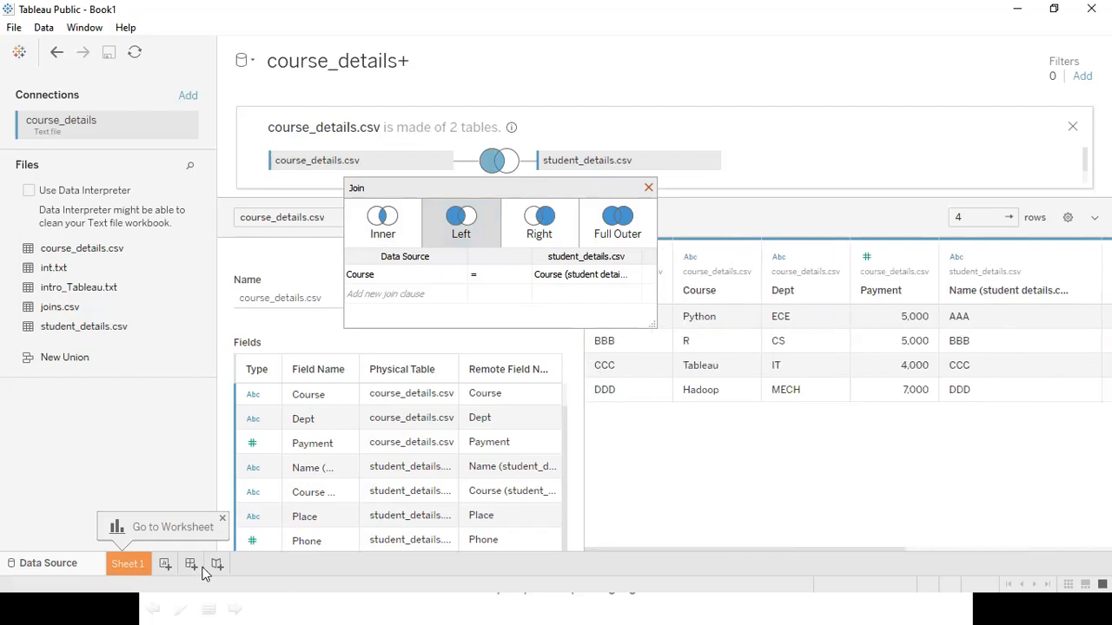
Change the join type to Right and review the resulting rows across both tables' columns.
left_click(542, 224)
left_click_drag(662, 548, 794, 543)
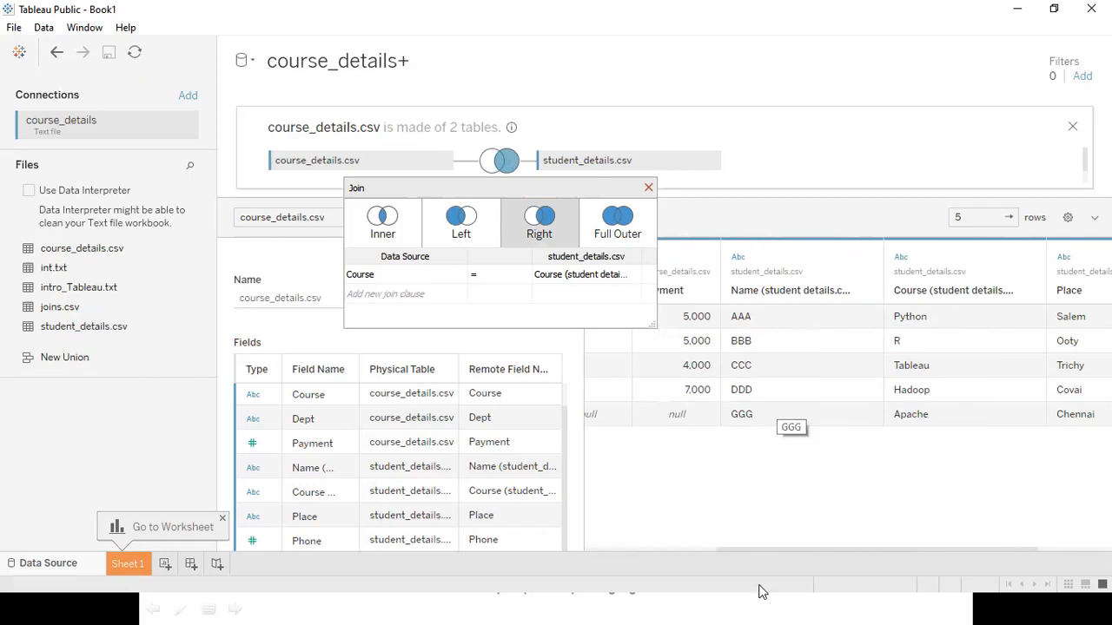
left_click(664, 550)
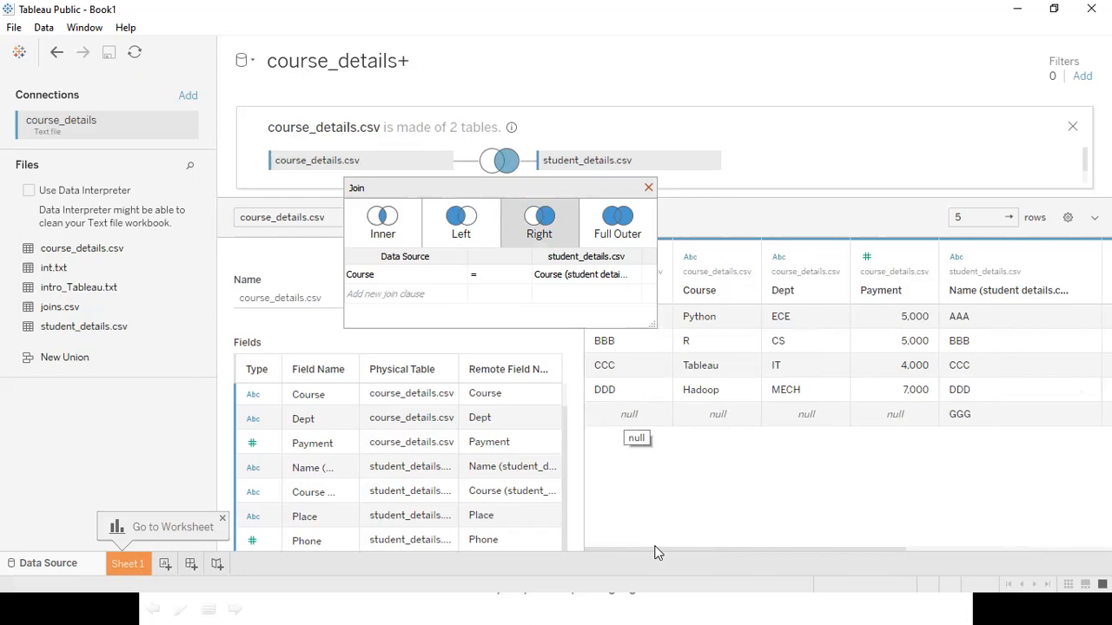
Set the join type back to Left and step through the first row's values up to the Phone column.
left_click(461, 223)
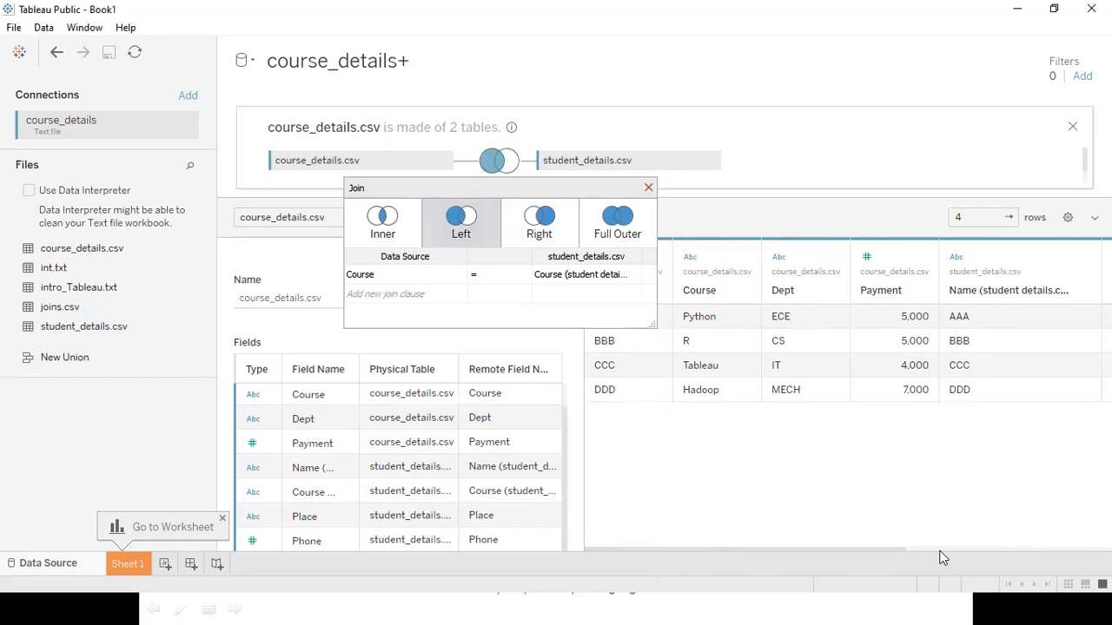
left_click(1043, 290)
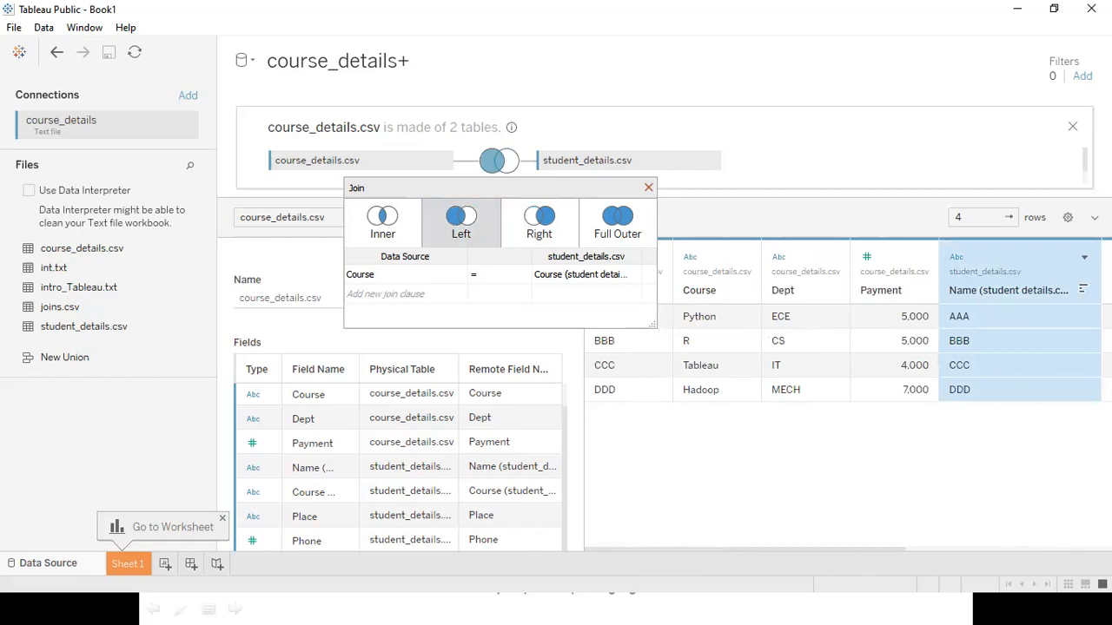
key("Right")
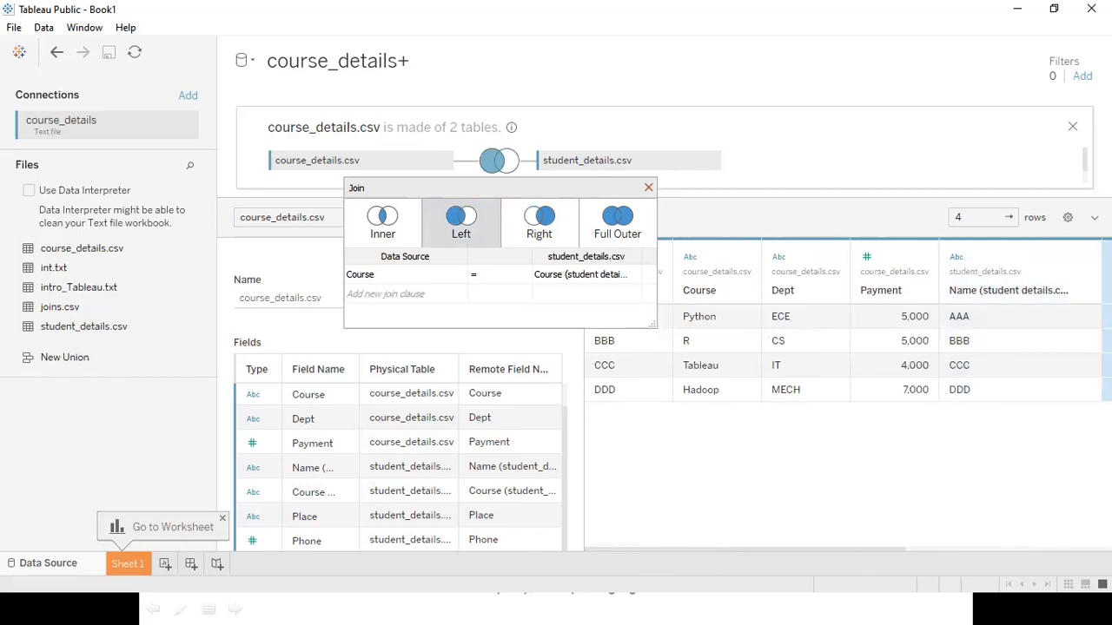
left_click(792, 317)
key("Right")
key("Right")
key("Right")
key("Right")
key("Right")
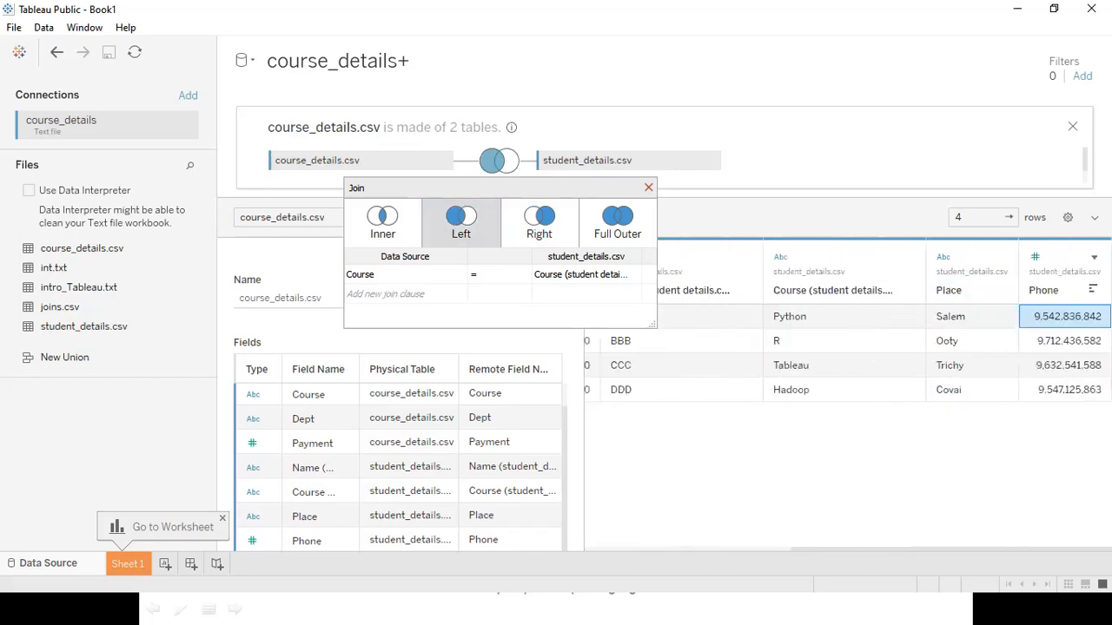
Change the join type to Full Outer and close the join view of course_details.csv.
left_click(616, 220)
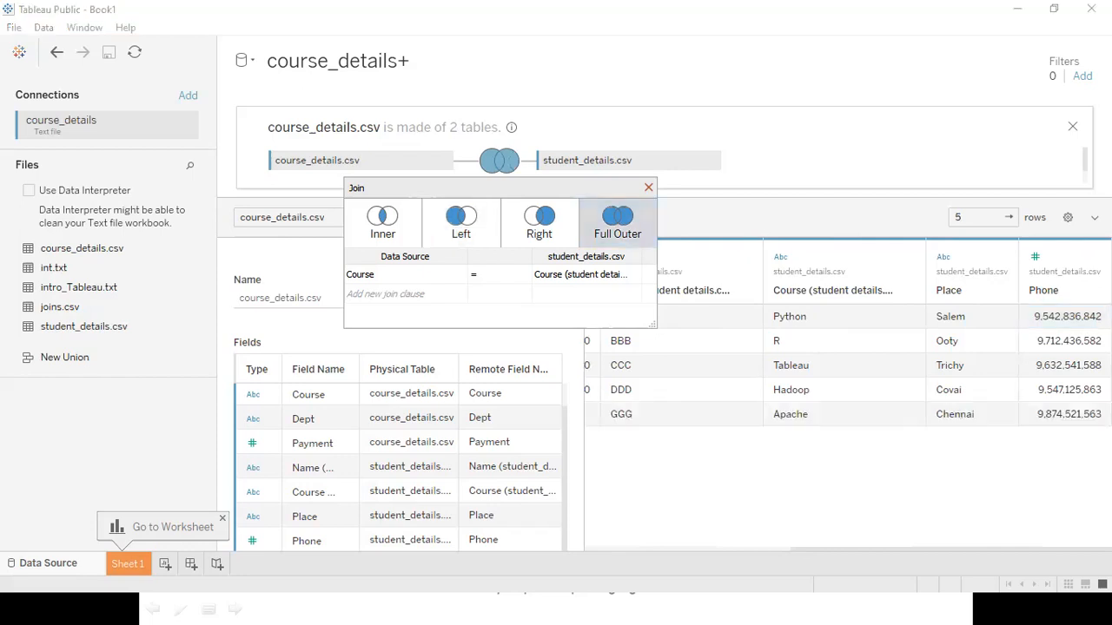
left_click(598, 551)
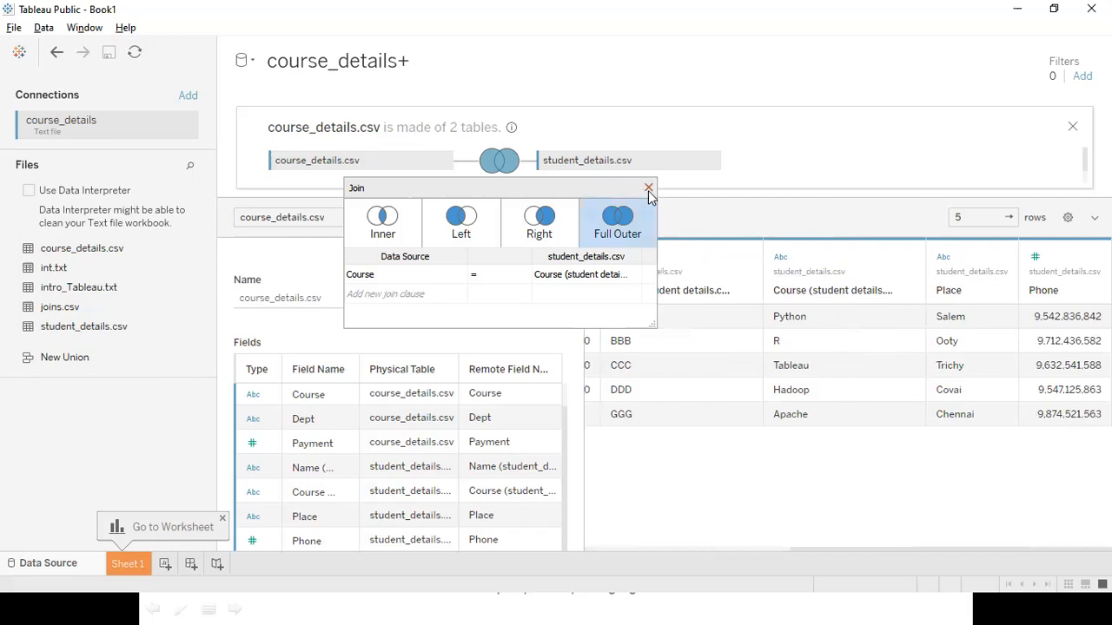
left_click(1072, 125)
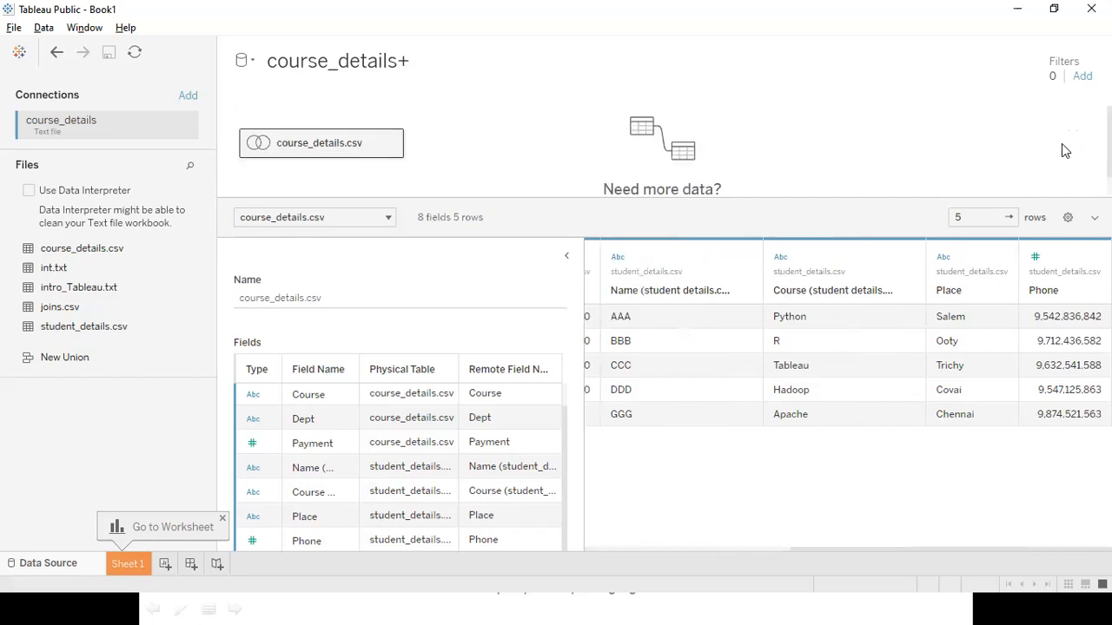
Remove the joined course_details.csv table from the canvas and undo the removal.
left_click(390, 144)
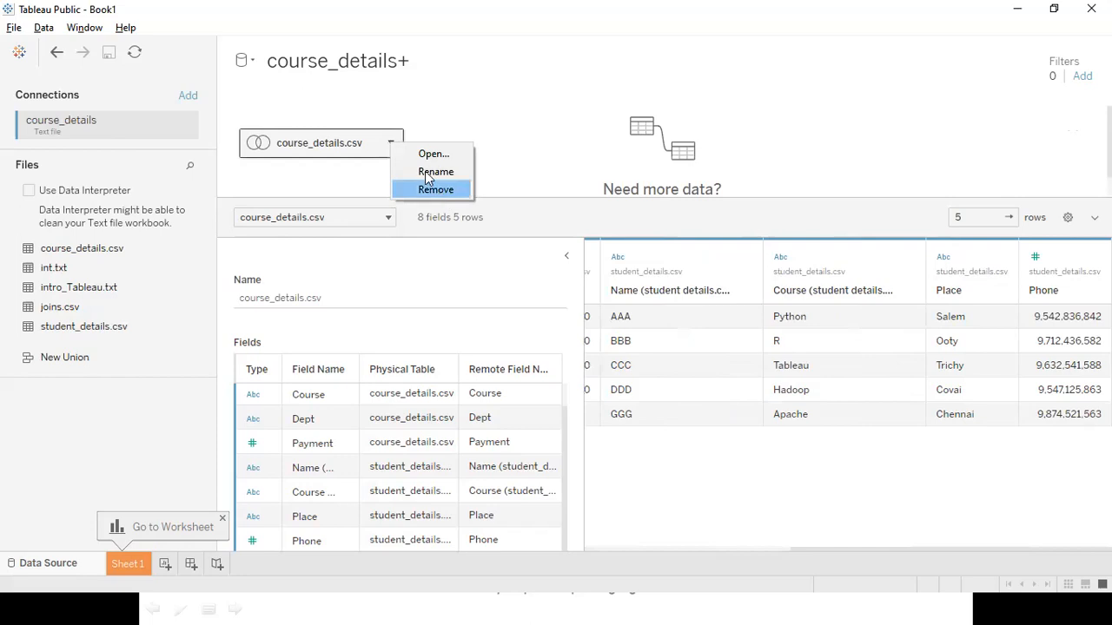
left_click(438, 188)
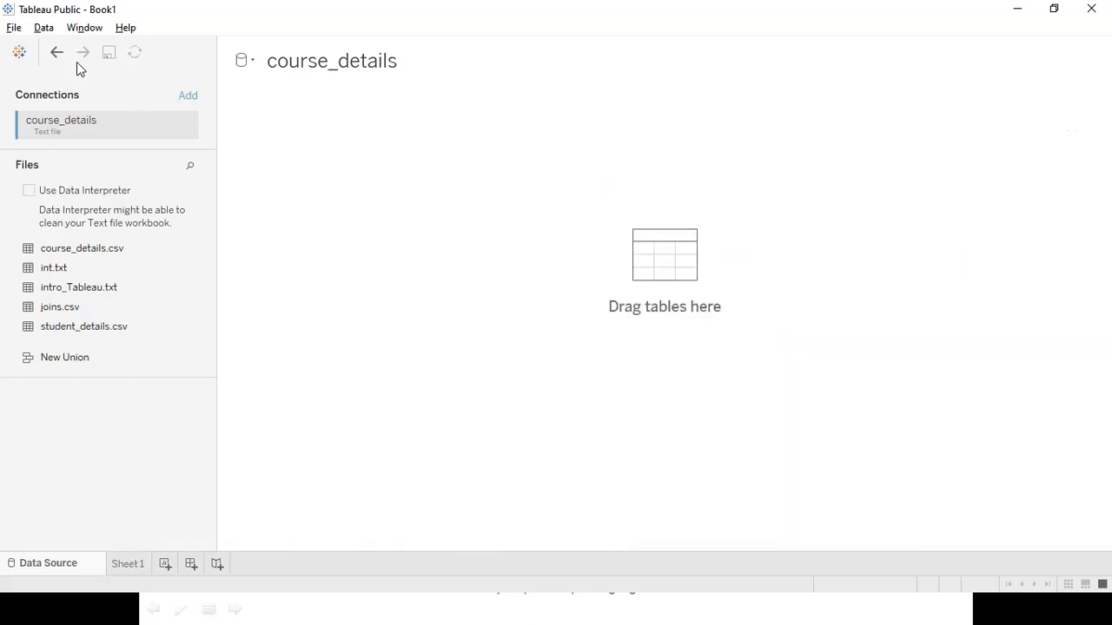
left_click(55, 57)
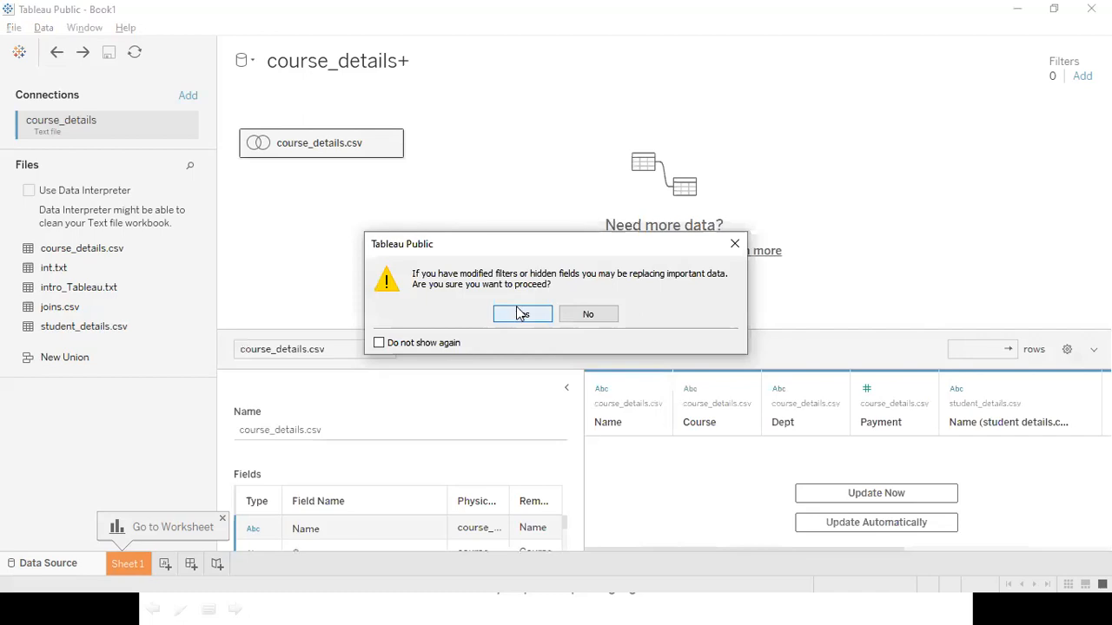
left_click(521, 314)
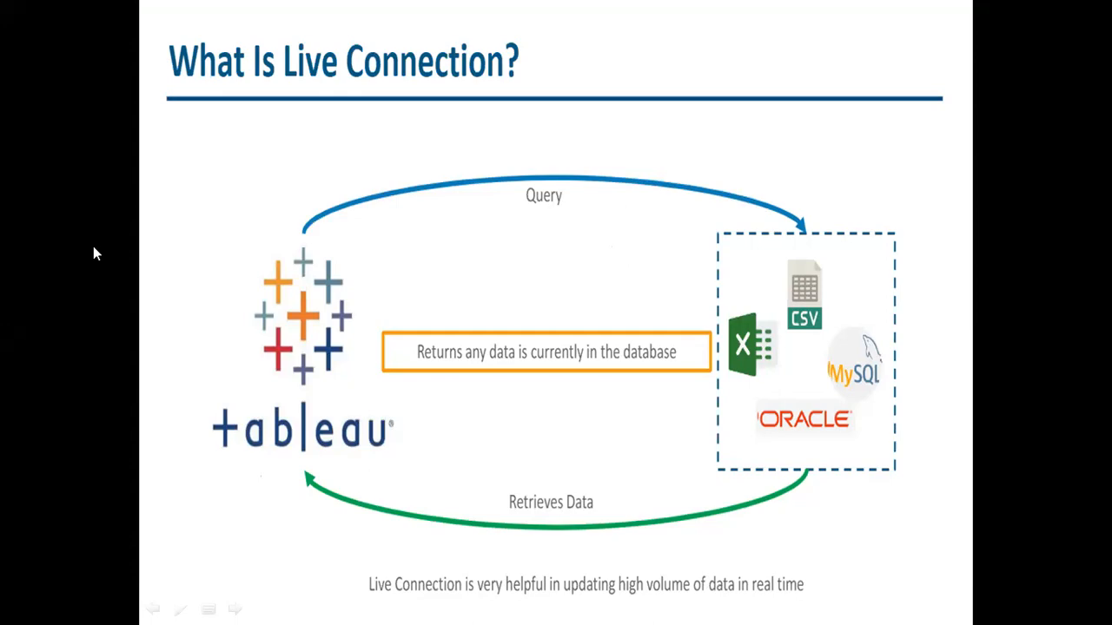
Return to Tableau Public, replace the joined table with course_details.csv alone on the canvas and enlarge the data preview.
key("alt+Tab")
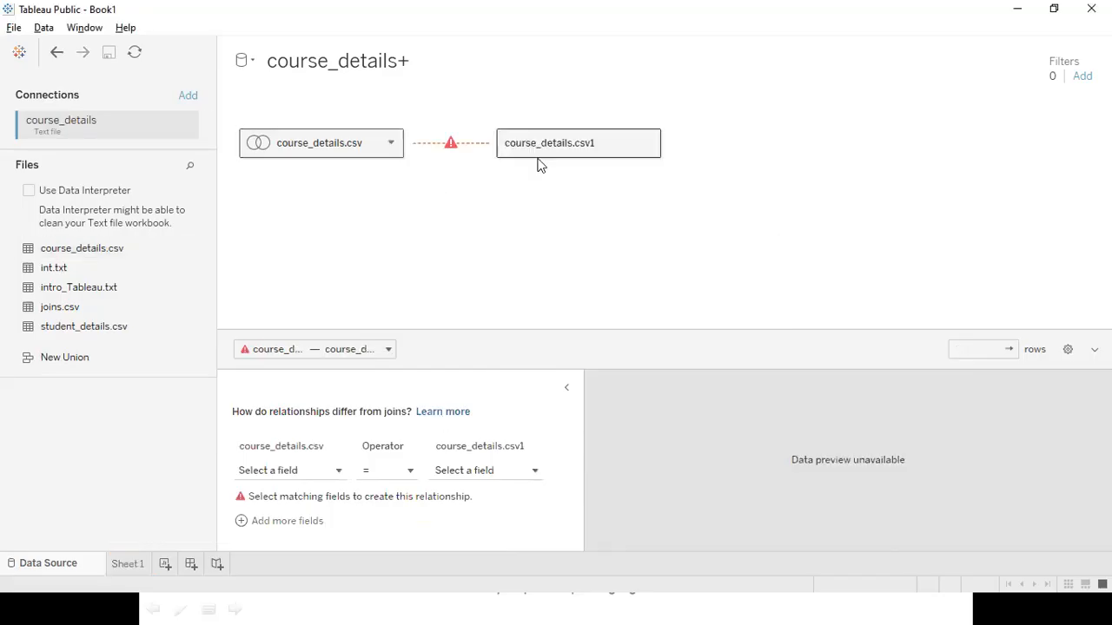
left_click(392, 146)
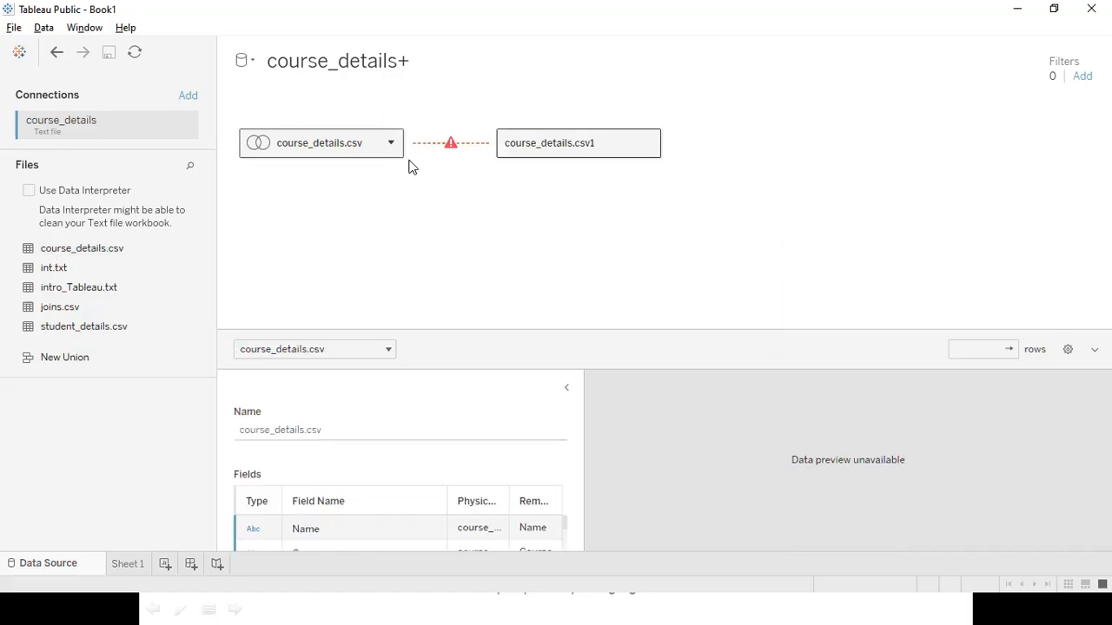
left_click(391, 142)
left_click(431, 190)
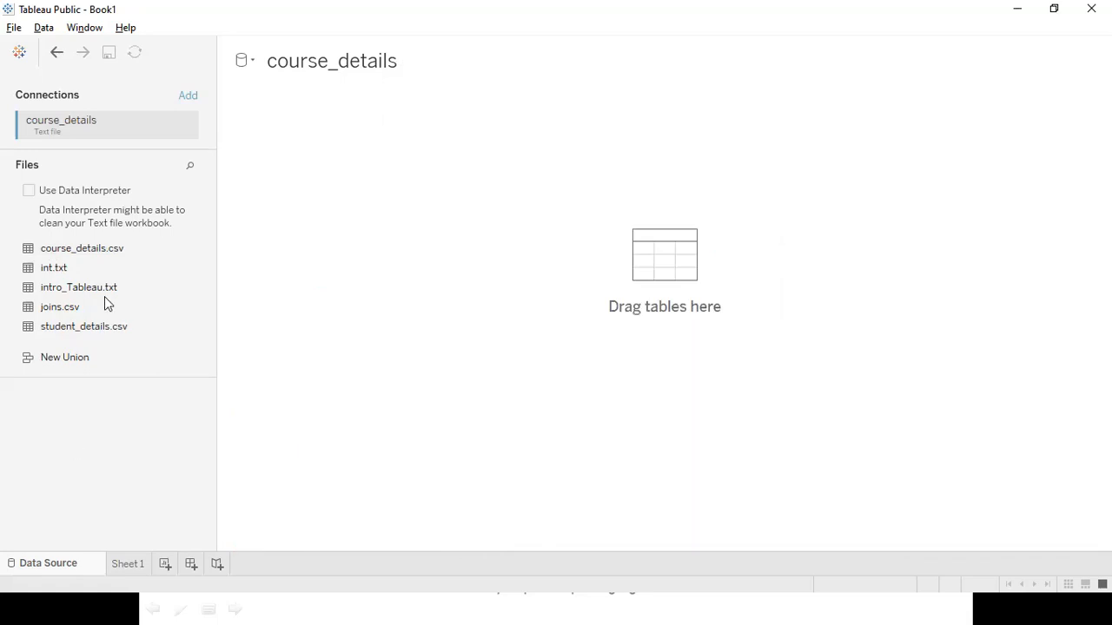
left_click_drag(73, 254, 273, 154)
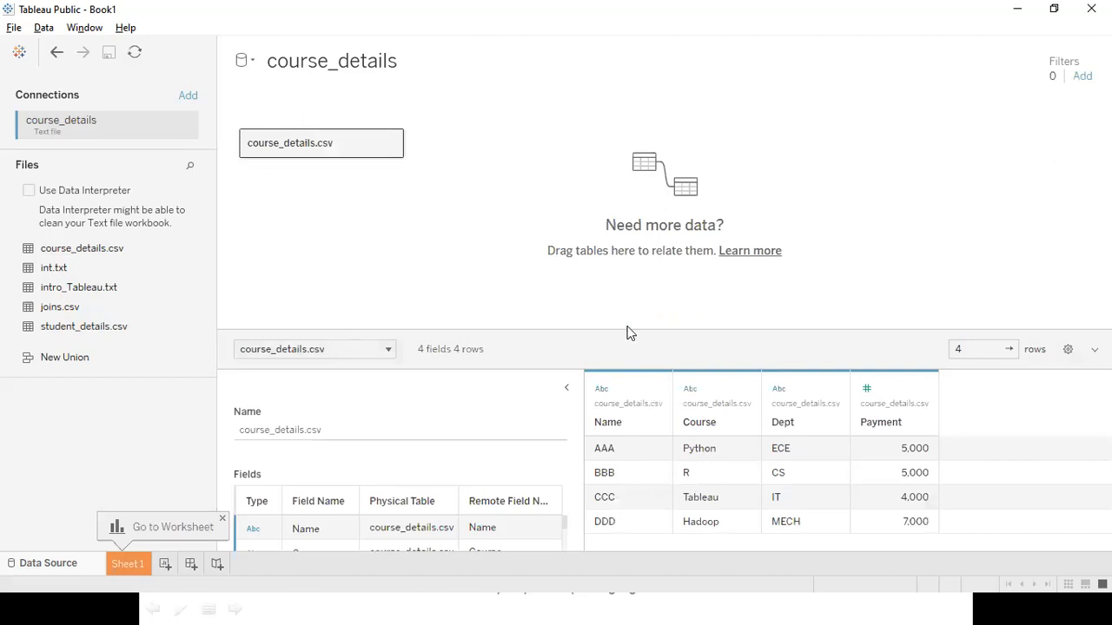
left_click_drag(625, 330, 656, 253)
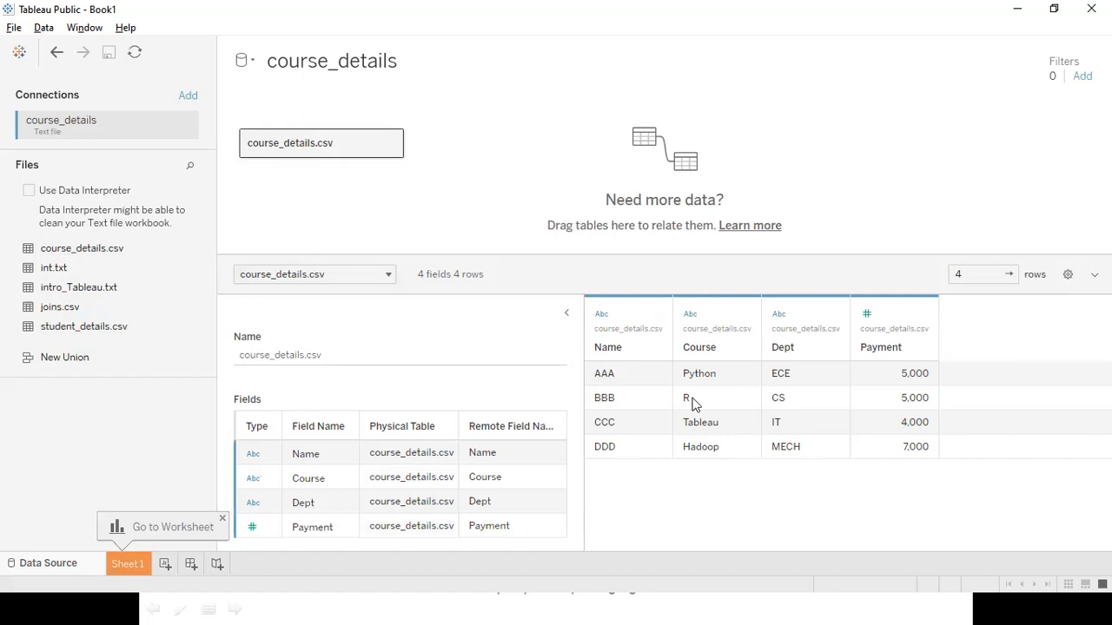
left_click(389, 144)
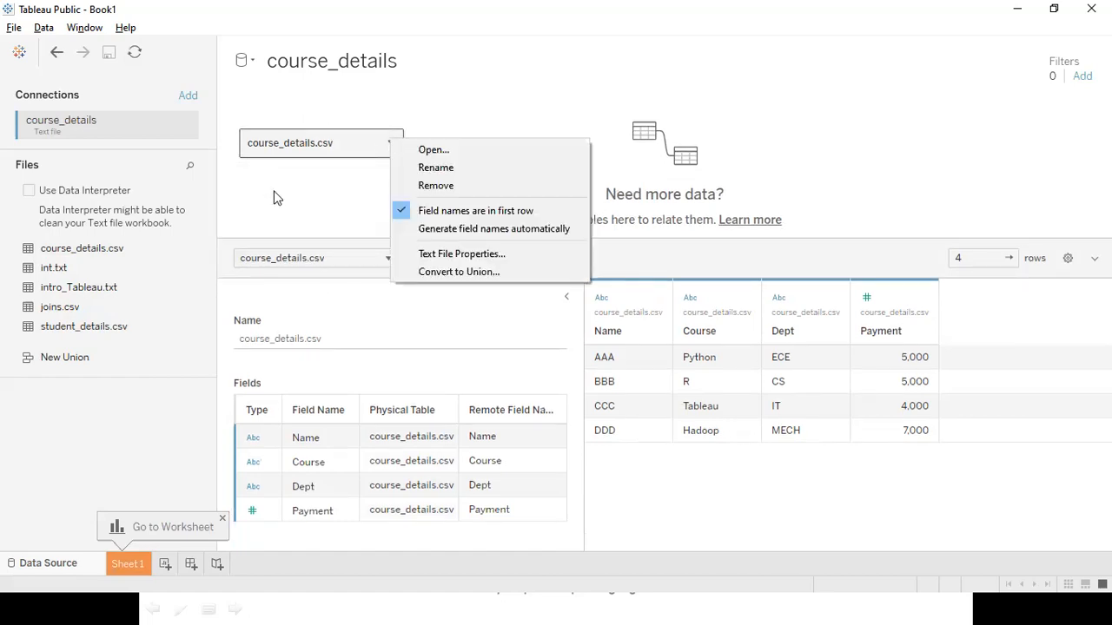
left_click(328, 147)
double_click(318, 155)
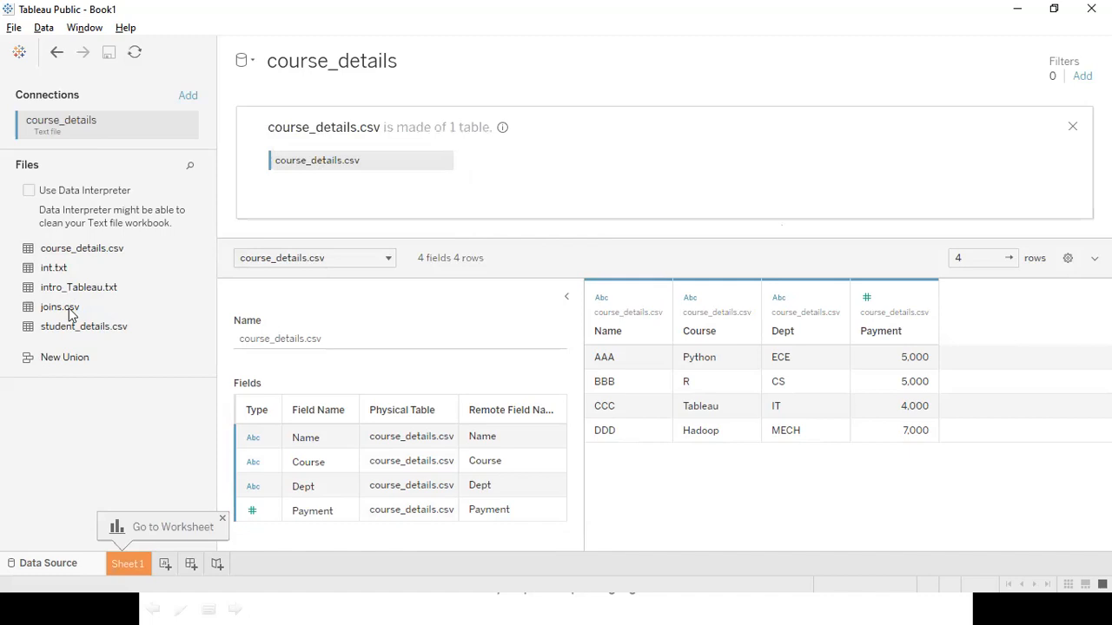
mouse_move(76, 333)
left_mouse_down()
mouse_move(511, 189)
mouse_move(533, 169)
mouse_move(76, 333)
left_mouse_up()
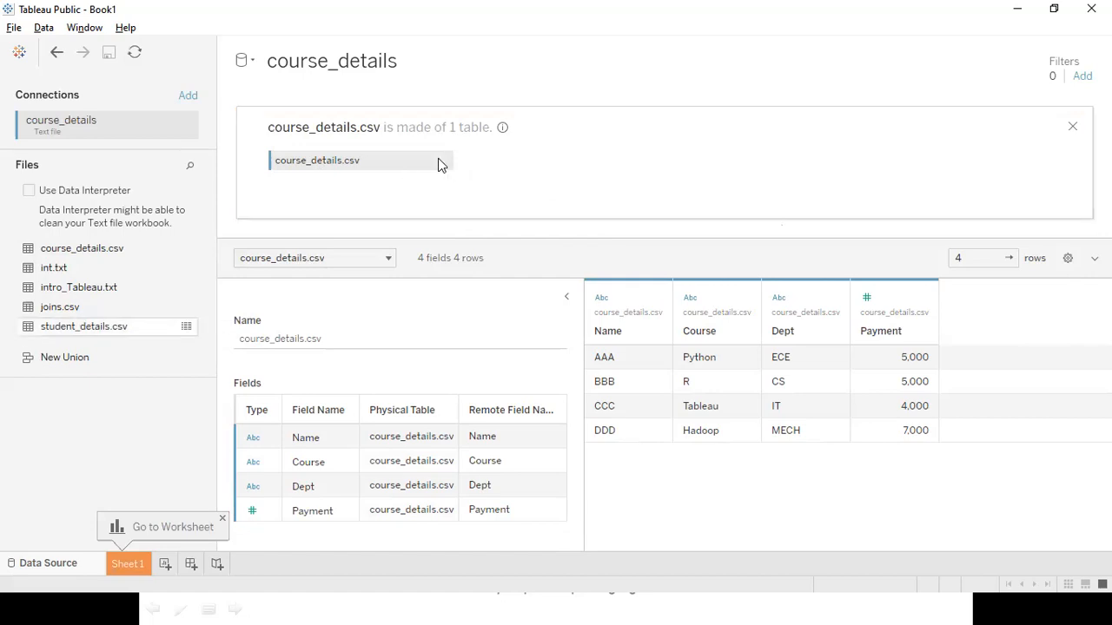
left_click(1072, 127)
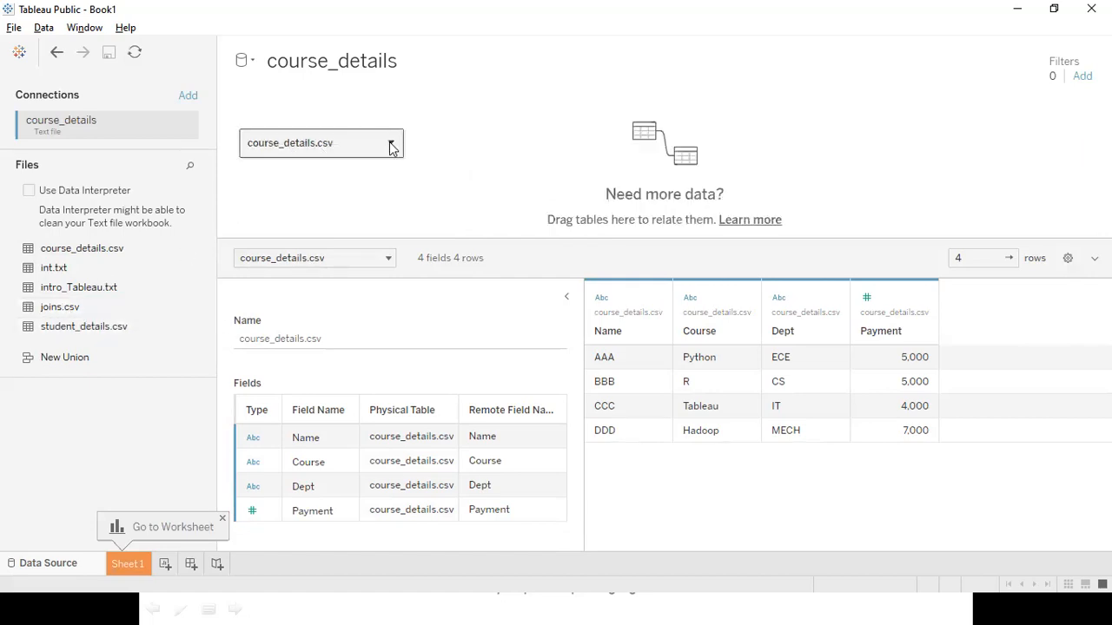
Remove course_details.csv from the canvas, add joins.csv in its place and look through its preview rows.
left_click(435, 190)
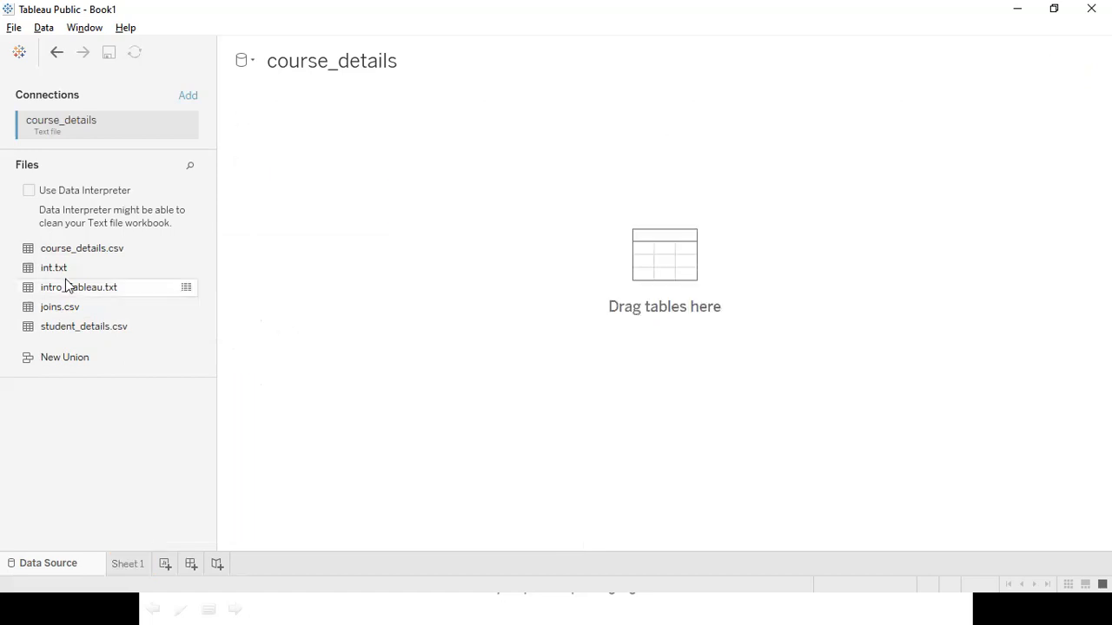
left_click_drag(62, 311, 260, 145)
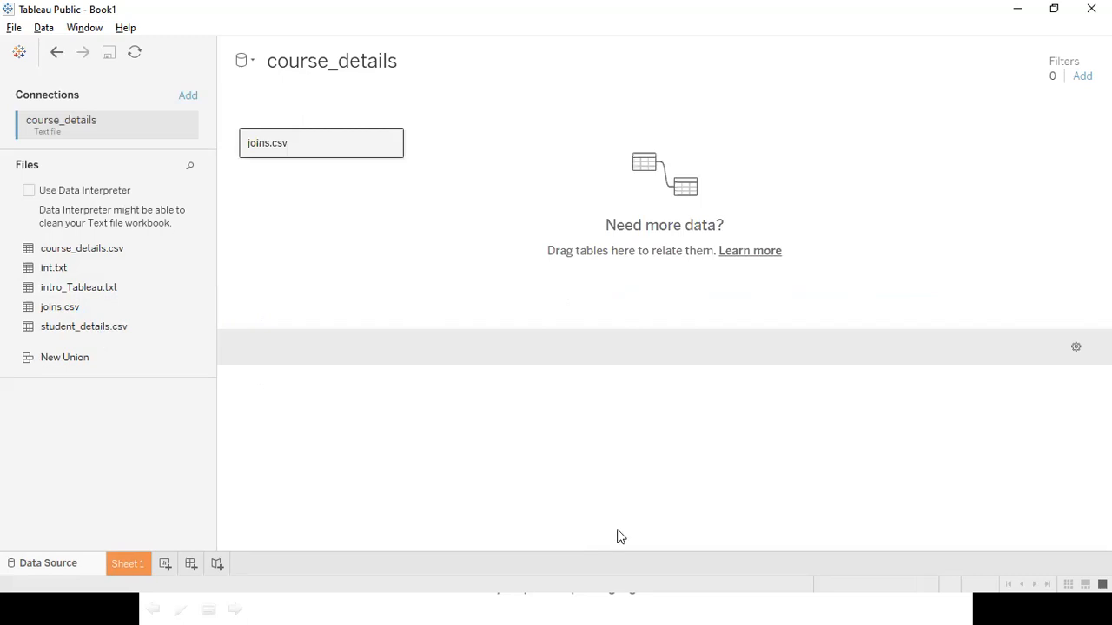
scroll(620, 537, "up", 1)
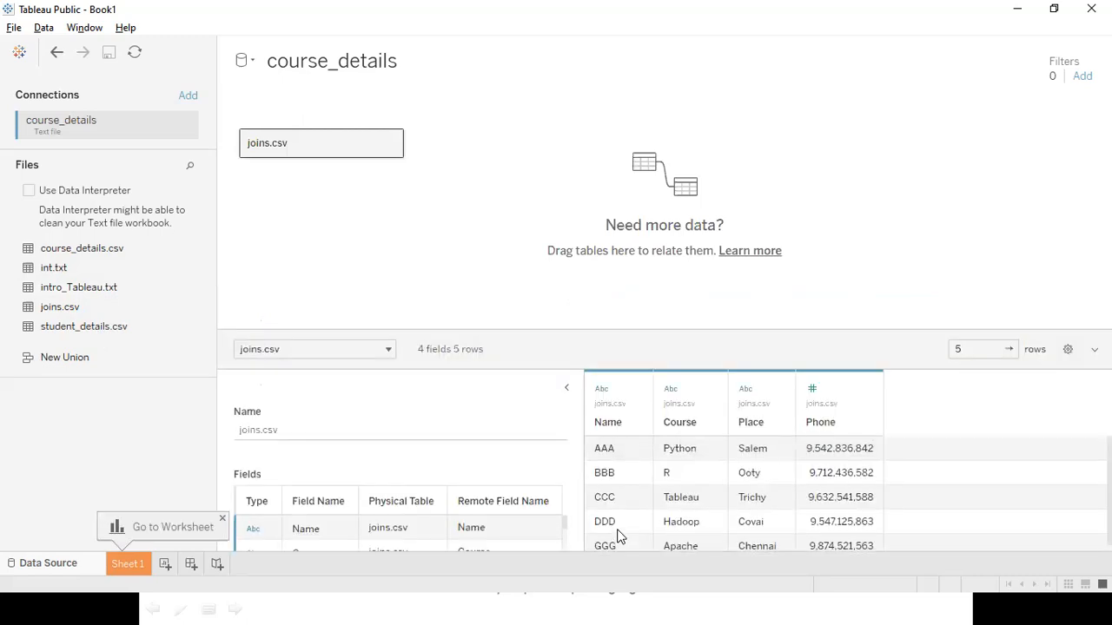
scroll(621, 536, "down", 1)
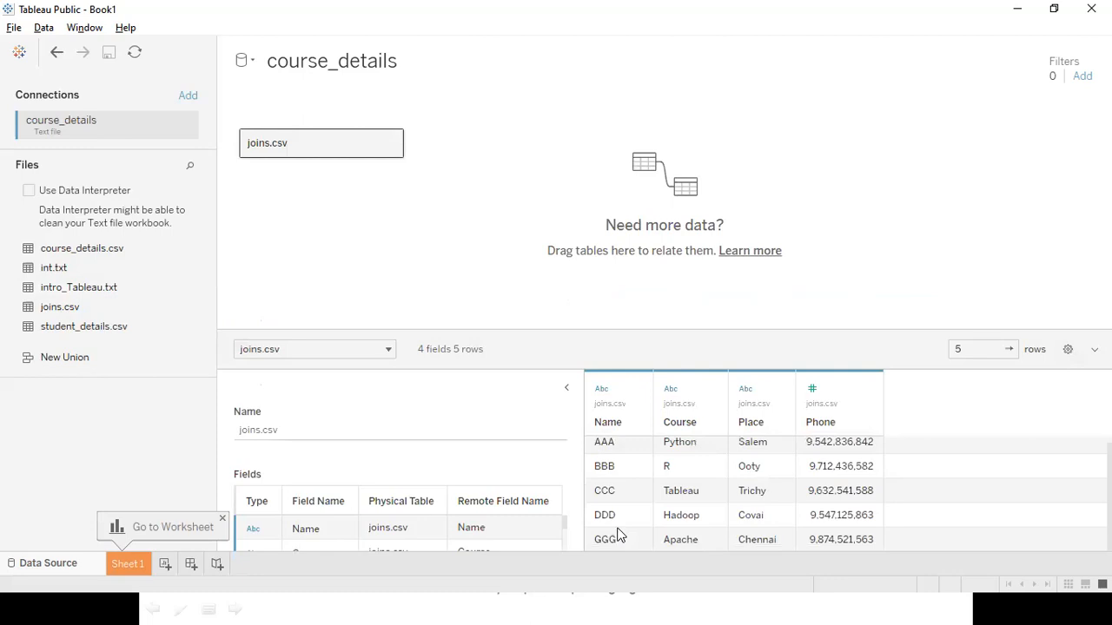
scroll(618, 532, "up", 1)
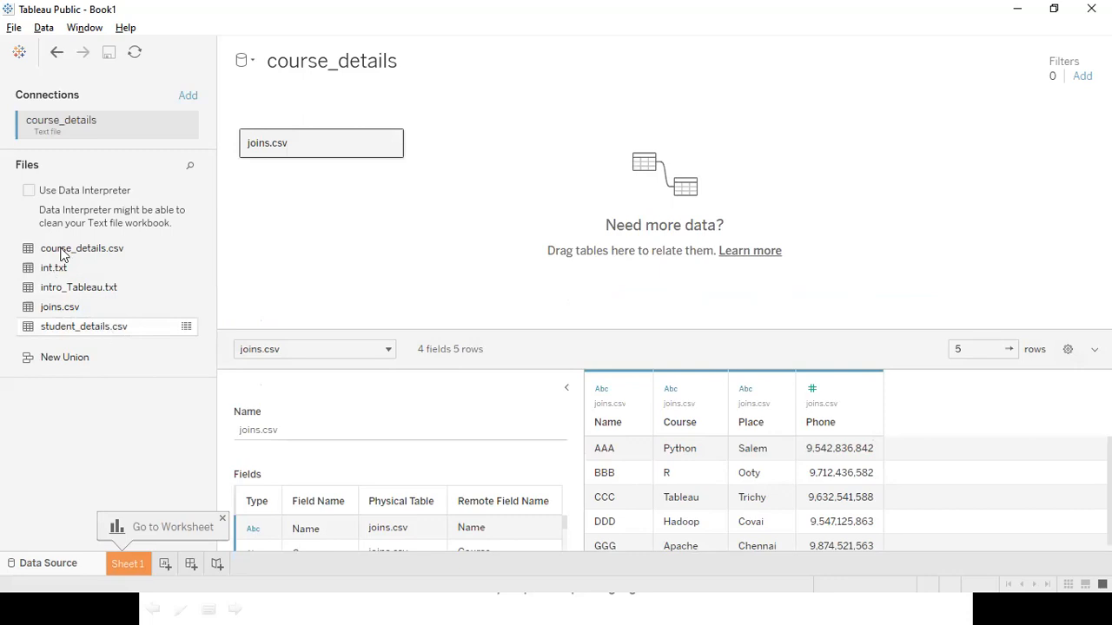
Open joins.csv for joining, join course_details.csv to it and review the joined columns.
double_click(347, 141)
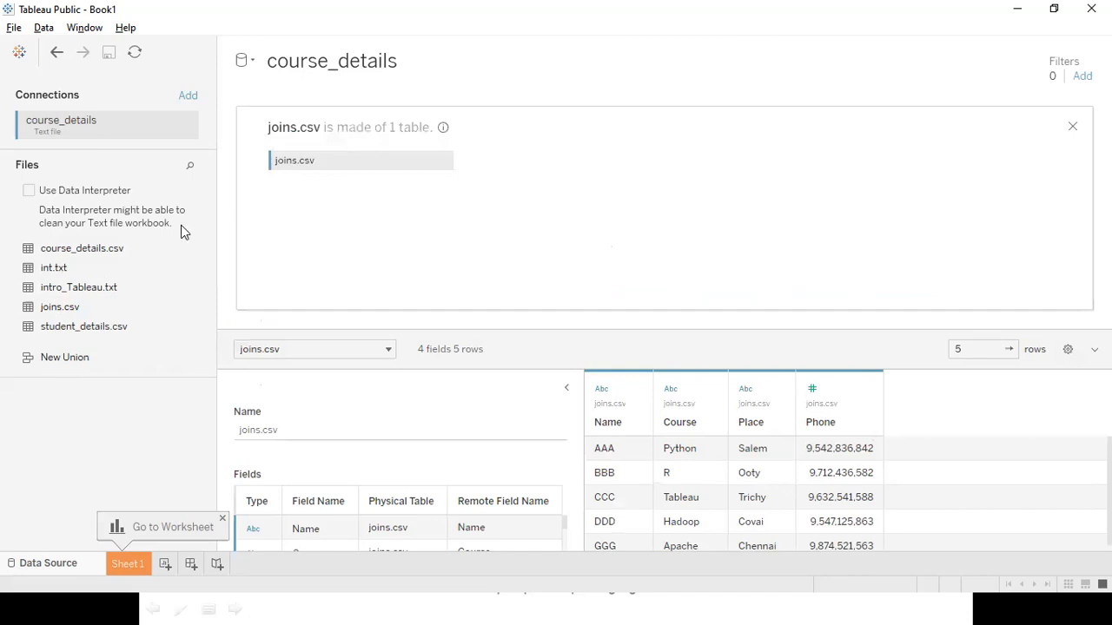
left_click_drag(76, 254, 503, 162)
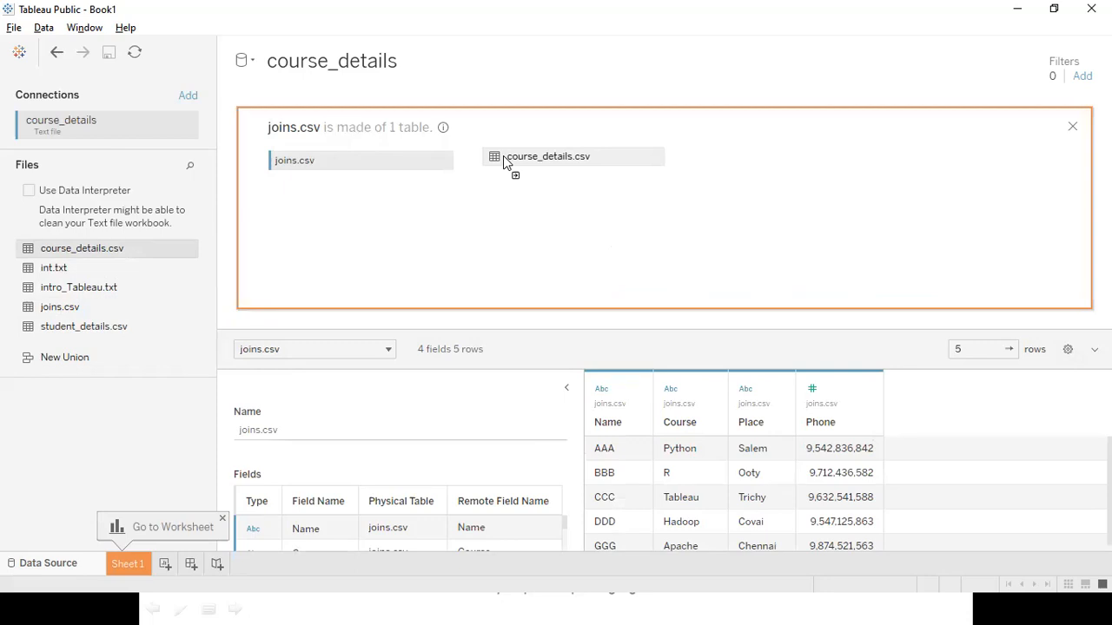
left_click_drag(503, 156, 503, 156)
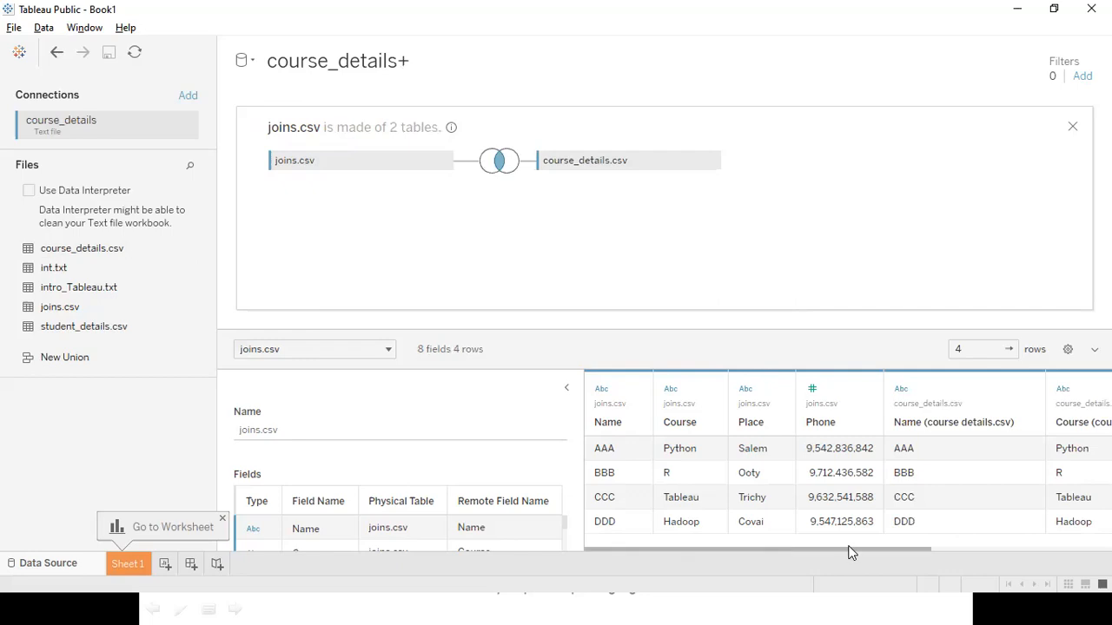
scroll(771, 552, "right", 5)
scroll(663, 549, "left", 3)
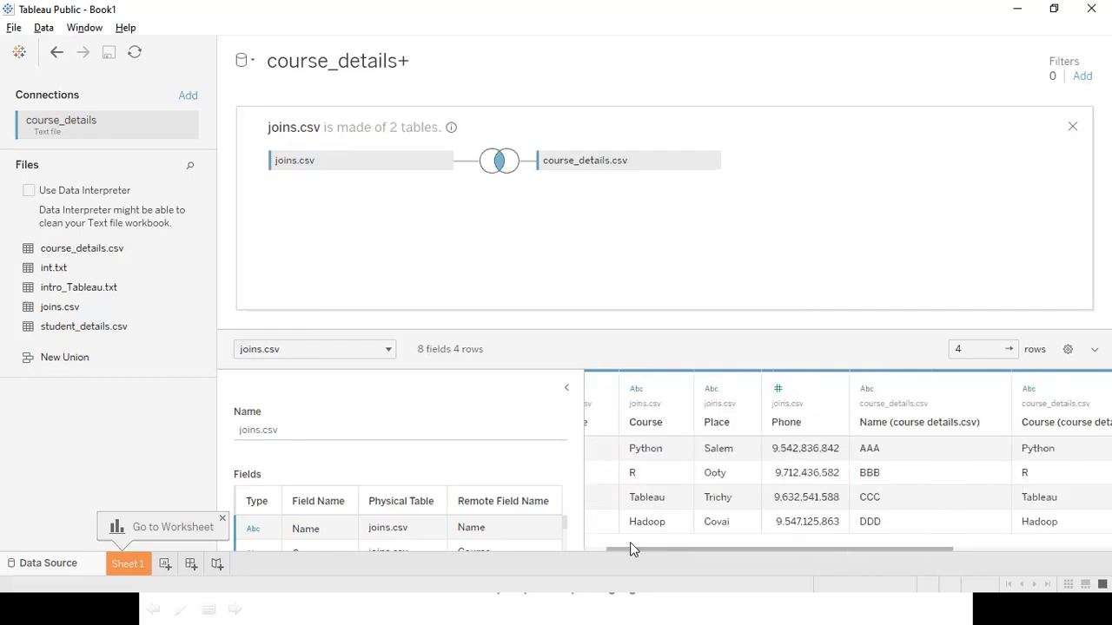
scroll(630, 542, "left", 2)
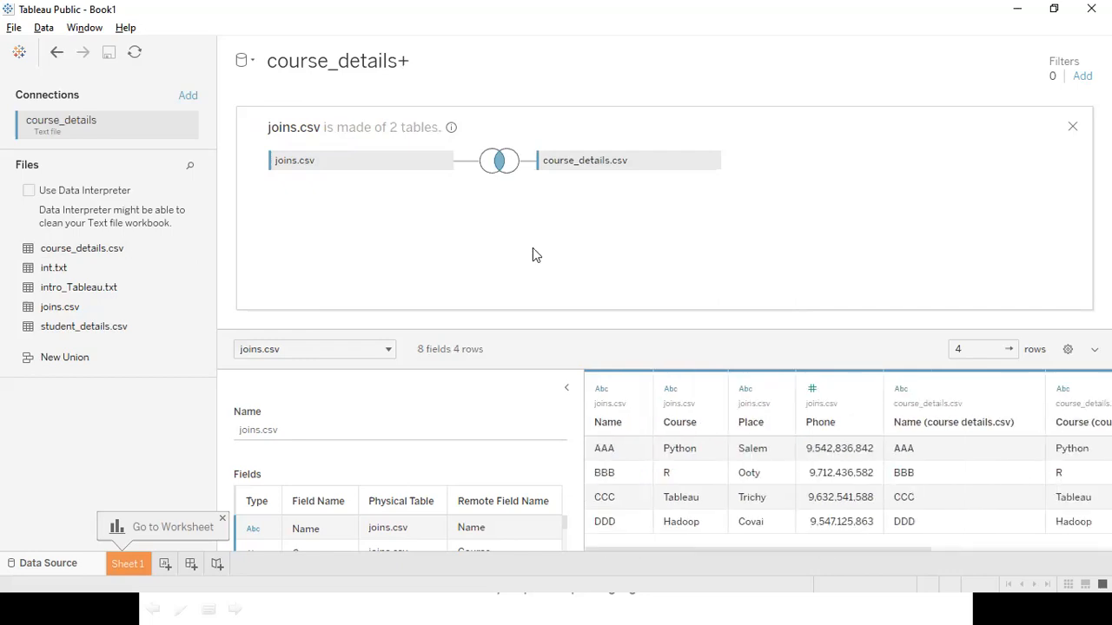
Change the join between joins.csv and course_details.csv to Left and inspect all joined rows and columns.
left_click(493, 160)
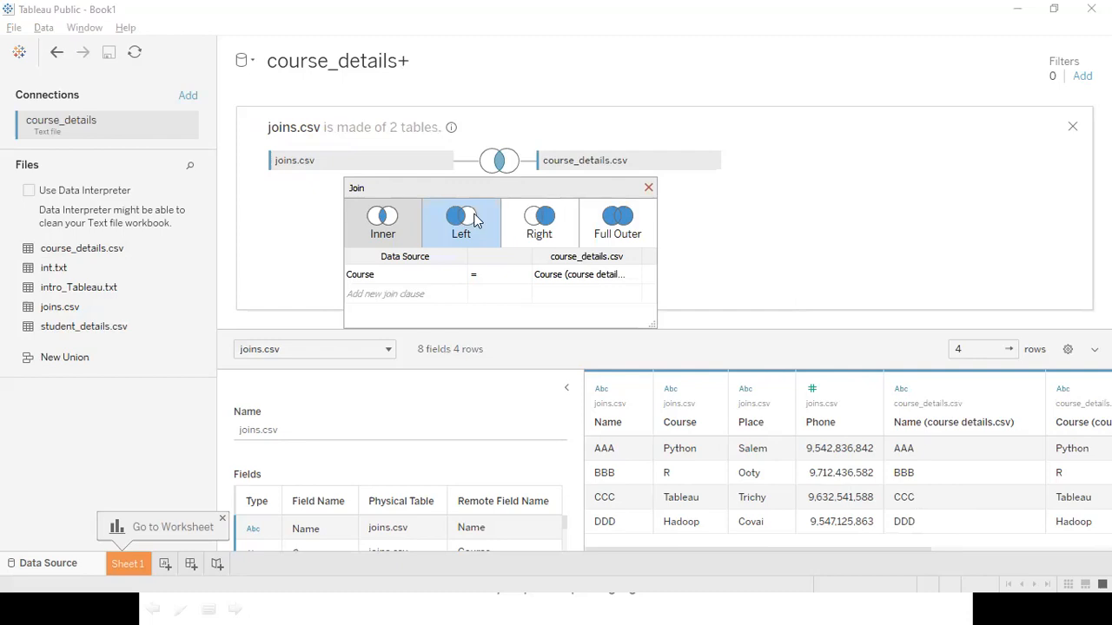
left_click(476, 220)
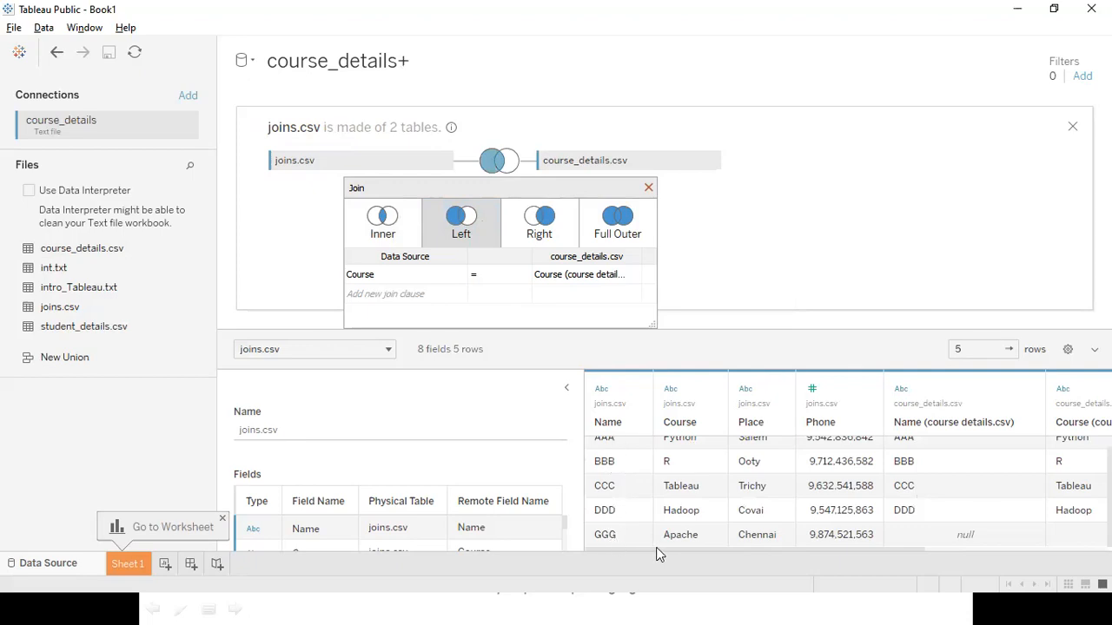
left_click_drag(668, 551, 805, 532)
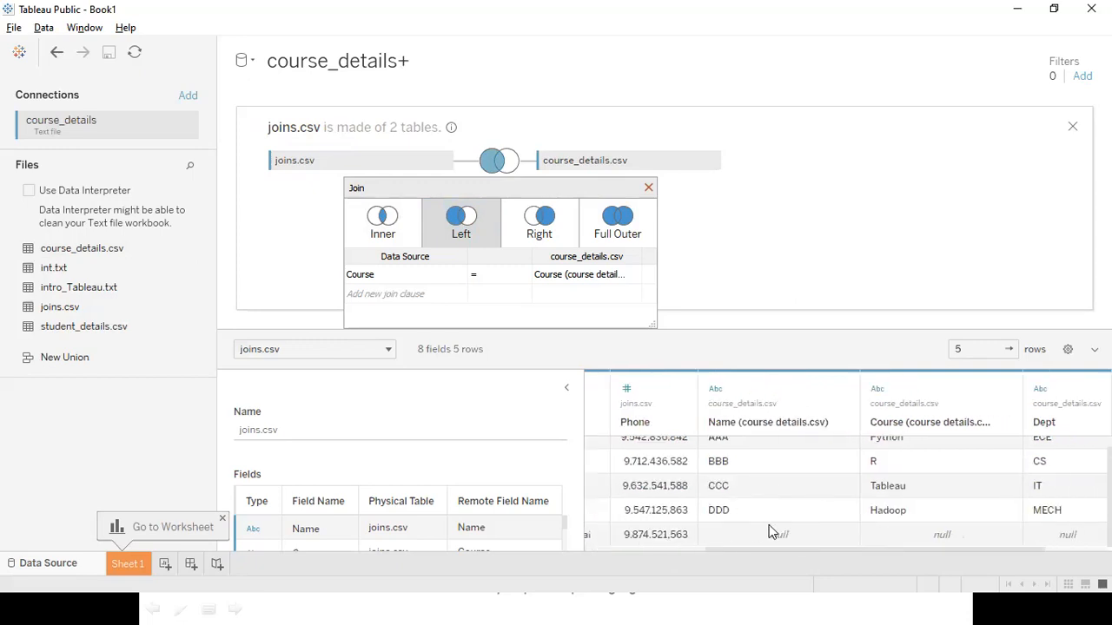
scroll(782, 527, "up", 1)
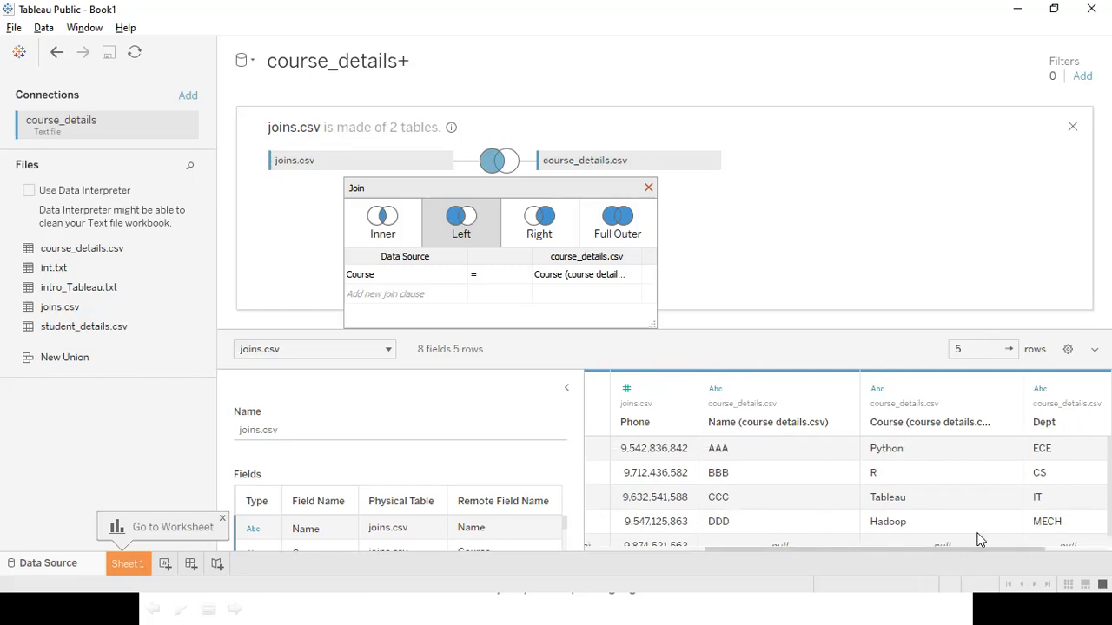
scroll(985, 533, "right", 2)
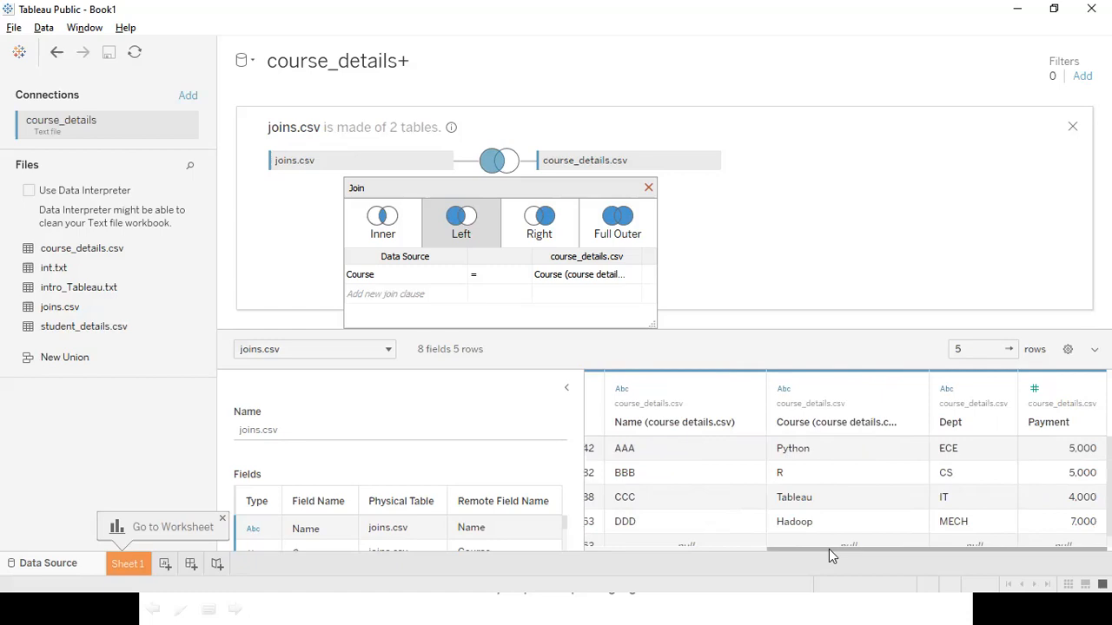
scroll(829, 549, "left", 3)
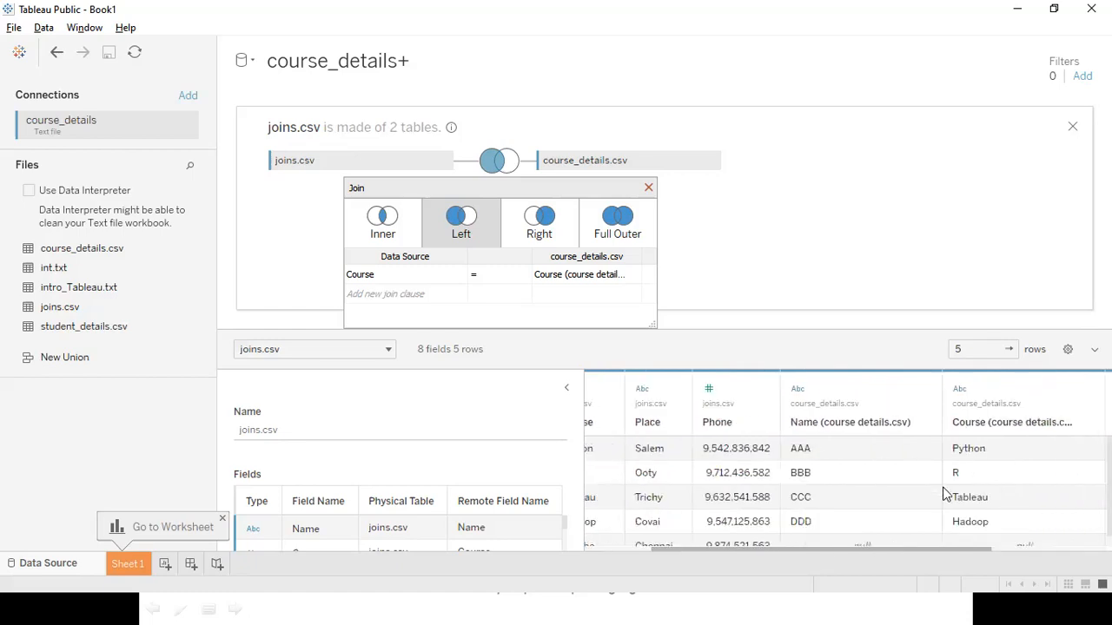
scroll(945, 499, "down", 1)
left_click_drag(911, 554, 1071, 551)
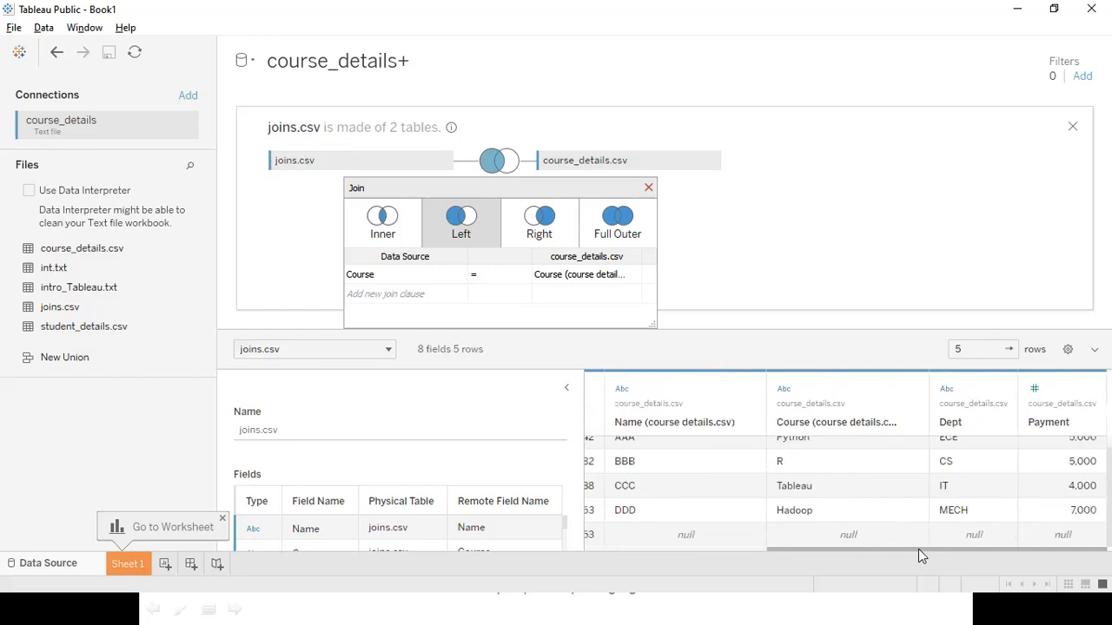
left_click_drag(918, 549, 782, 542)
Change the join type to Right and look across the joined columns in the preview.
left_click_drag(657, 529, 542, 235)
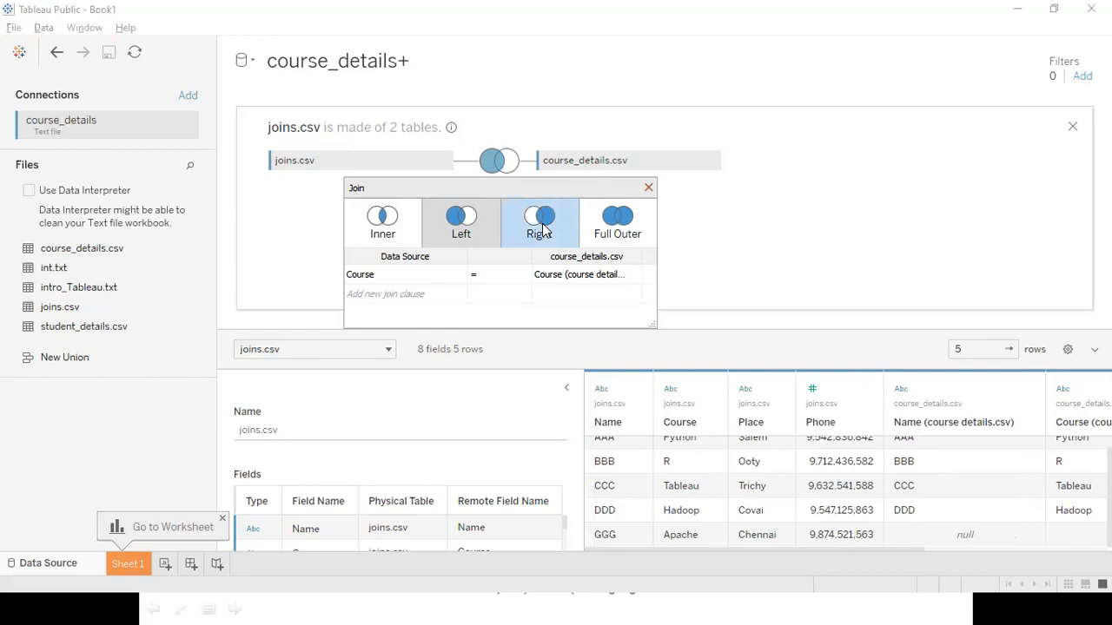
left_click(515, 232)
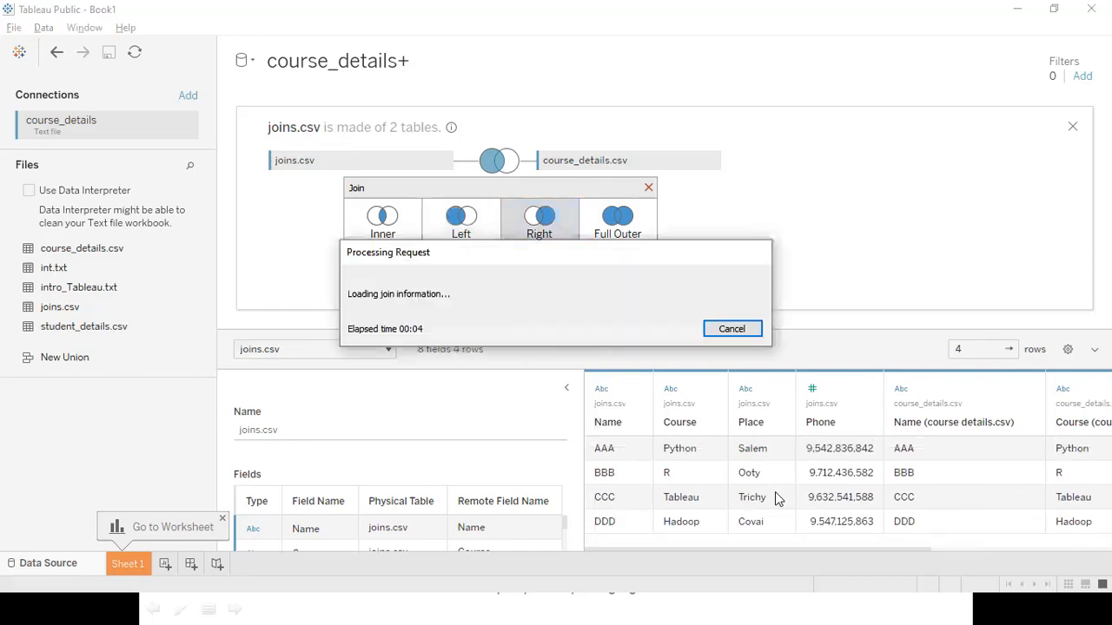
left_click_drag(972, 547, 931, 549)
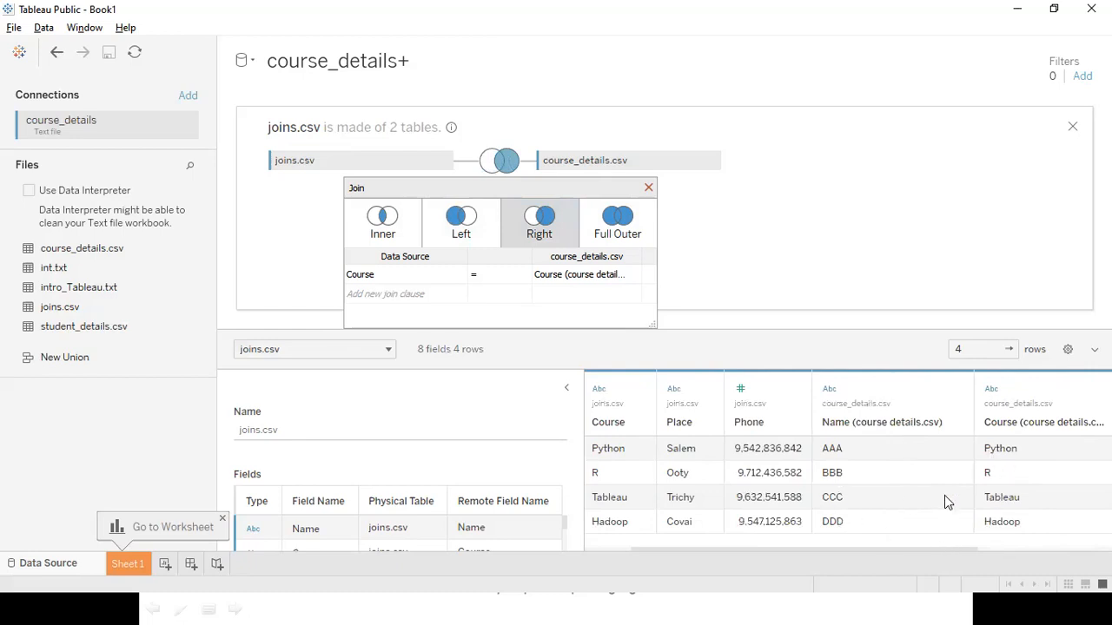
left_click_drag(840, 549, 669, 551)
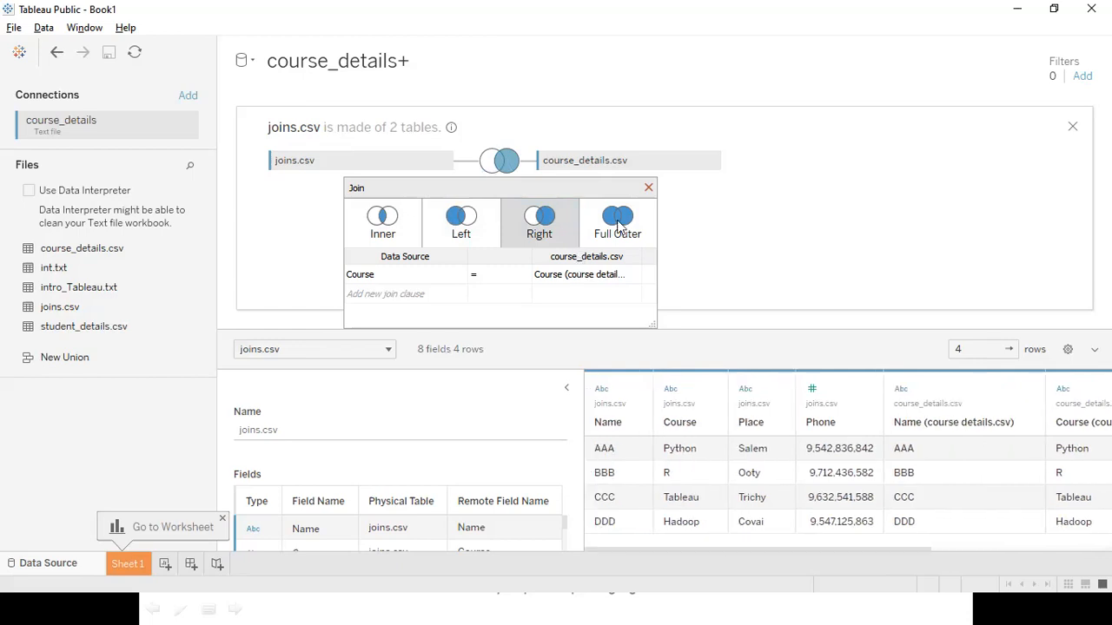
Change the join type to Full Outer and look across the joined columns in the preview.
left_click(620, 225)
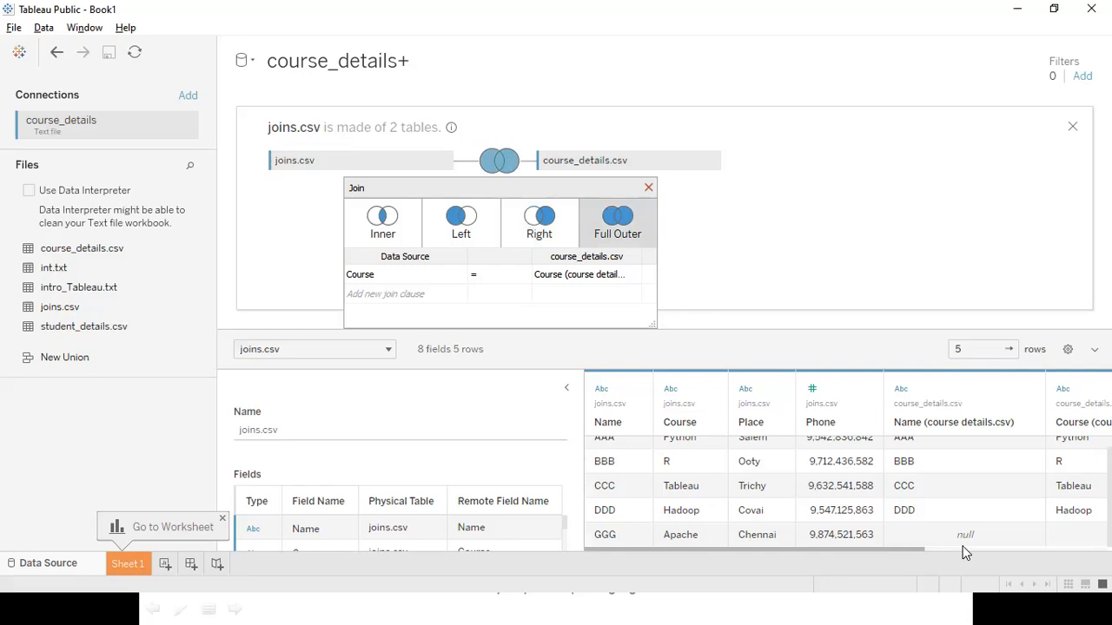
scroll(1042, 535, "right", 3)
left_click_drag(927, 549, 618, 549)
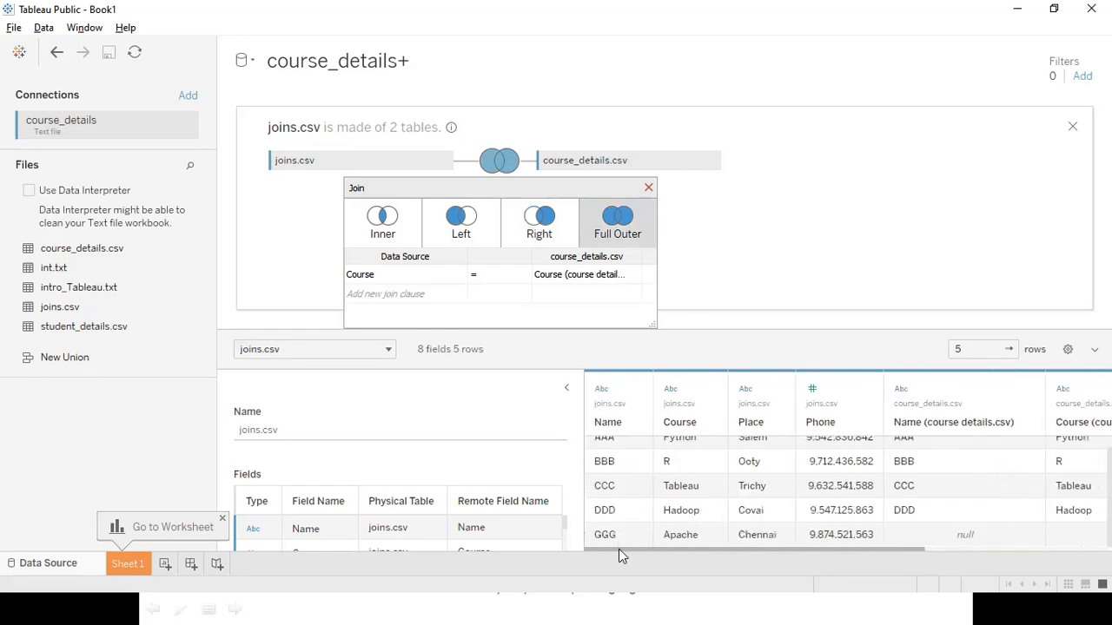
Check the fields available for the joins.csv side and the course_details.csv side of the join clause.
left_click(403, 275)
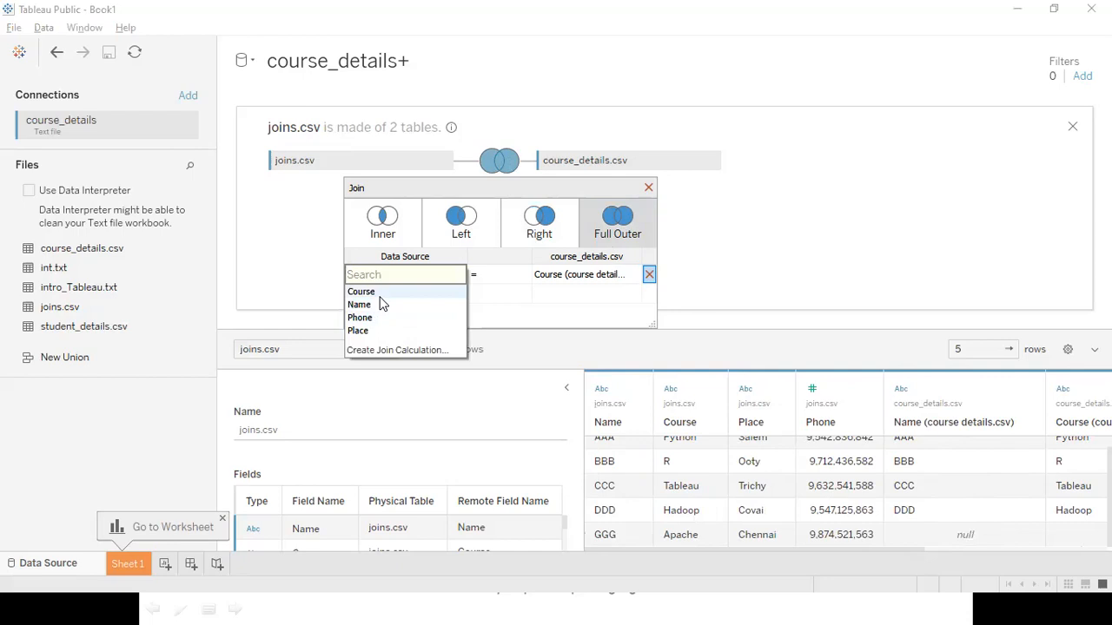
left_click(556, 278)
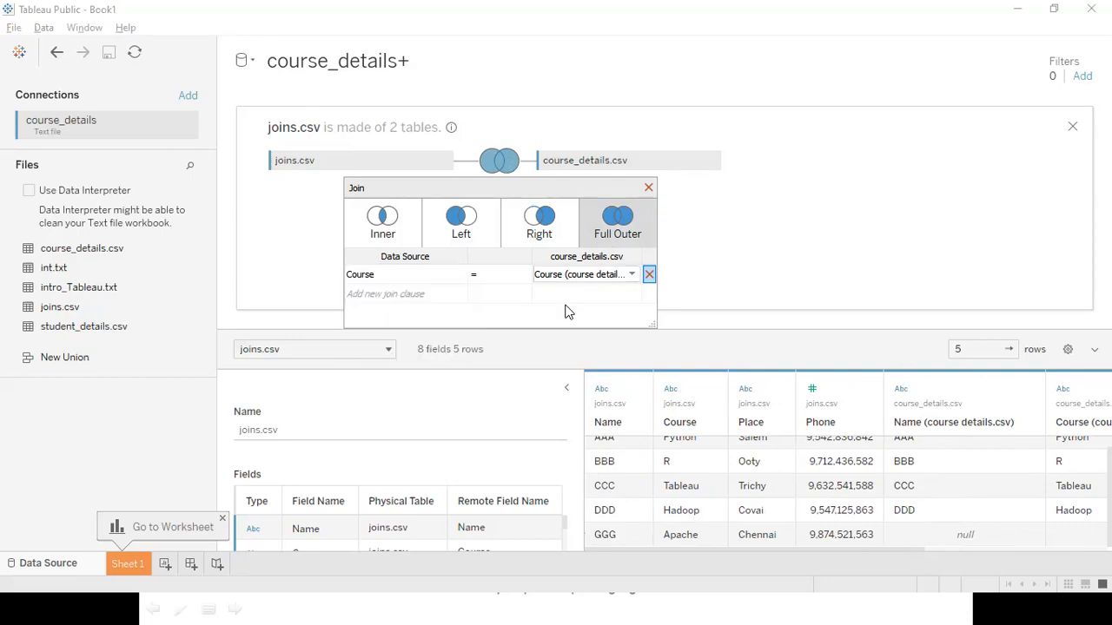
left_click(569, 274)
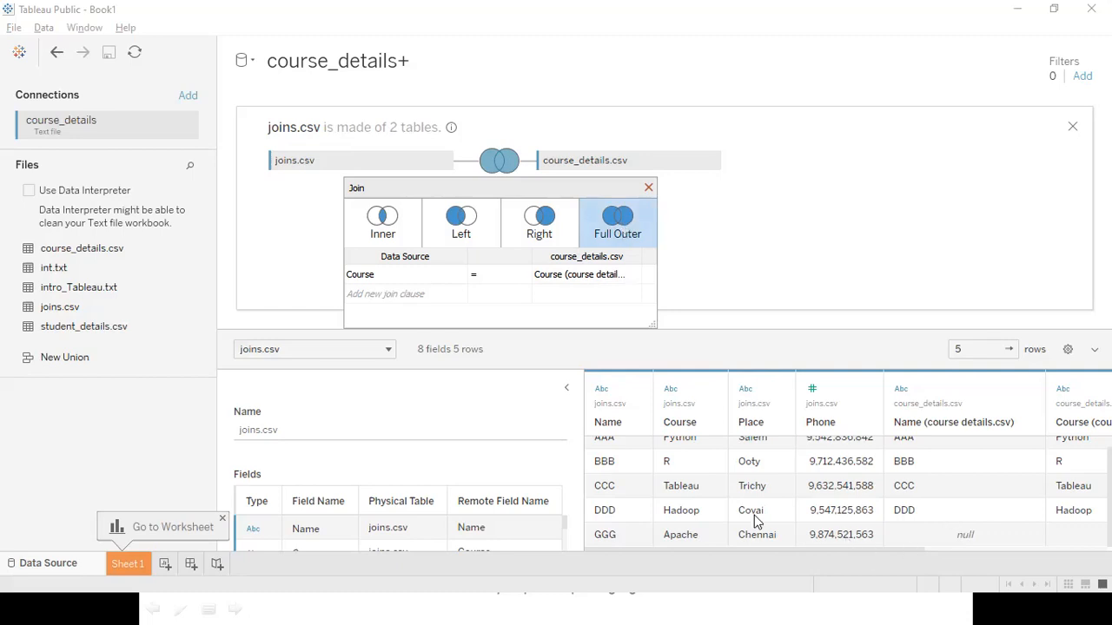
Review the full outer join's rows and set the joins.csv field of the join clause to Name.
left_click(908, 499)
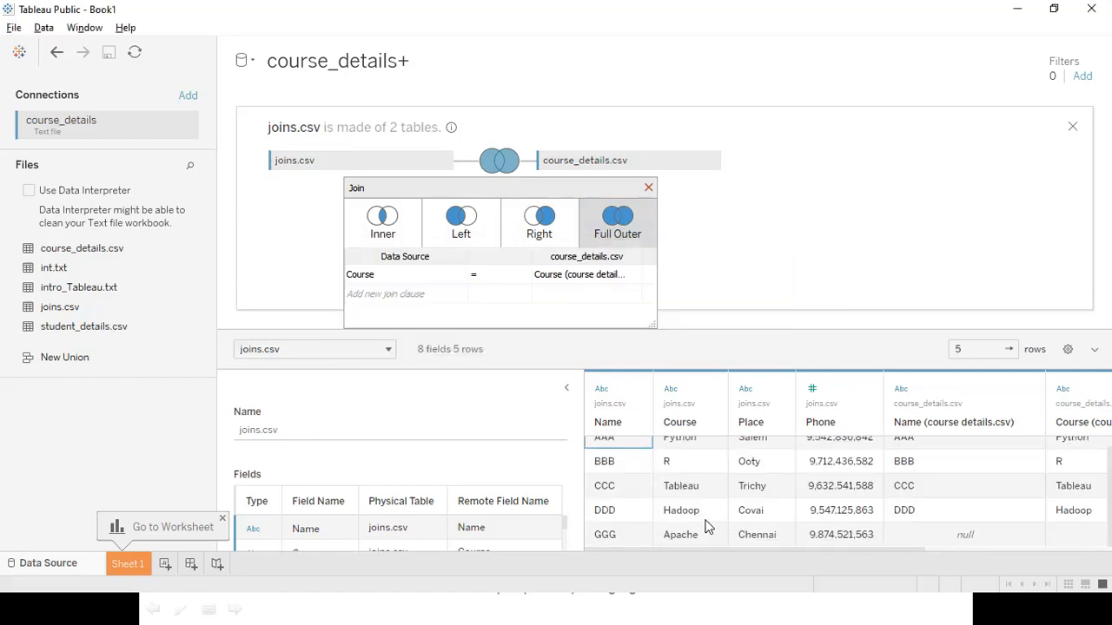
scroll(859, 529, "up", 1)
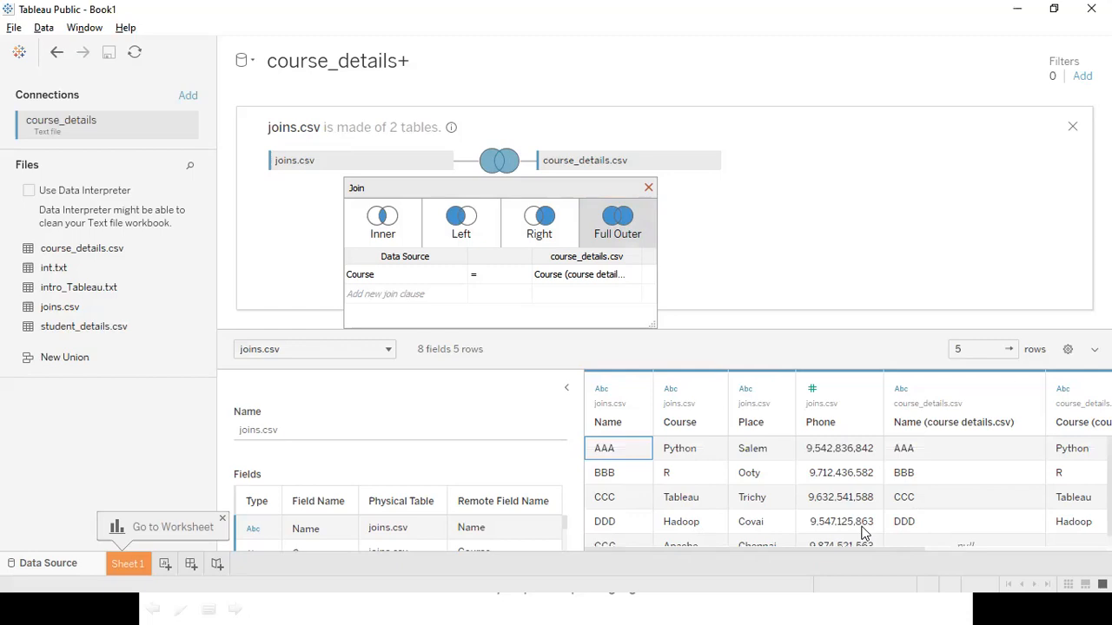
scroll(859, 523, "down", 1)
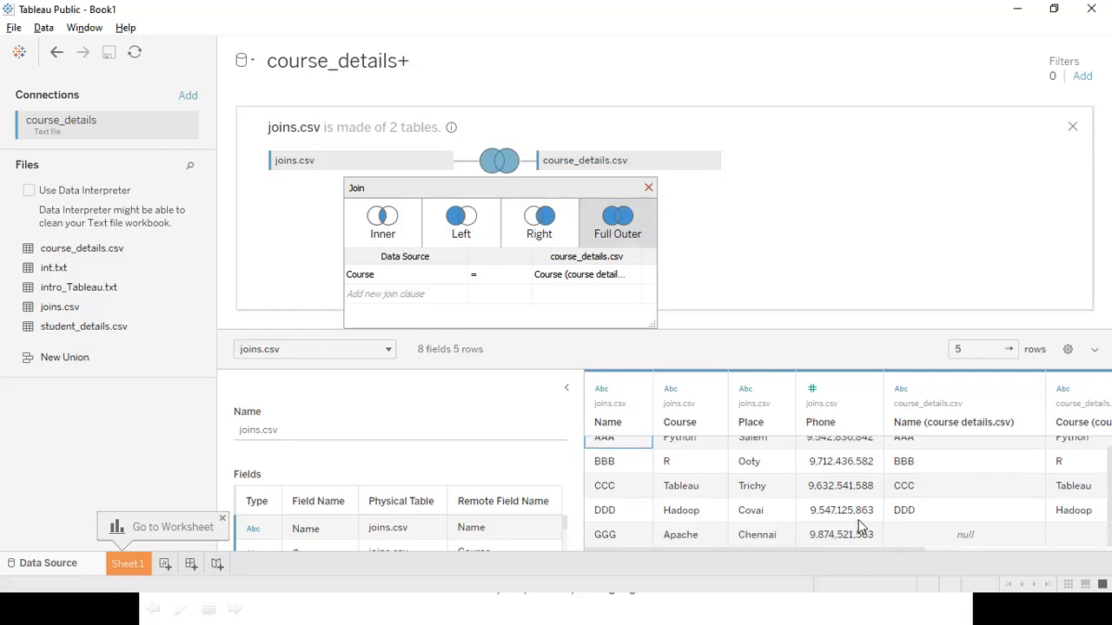
scroll(858, 448, "up", 1)
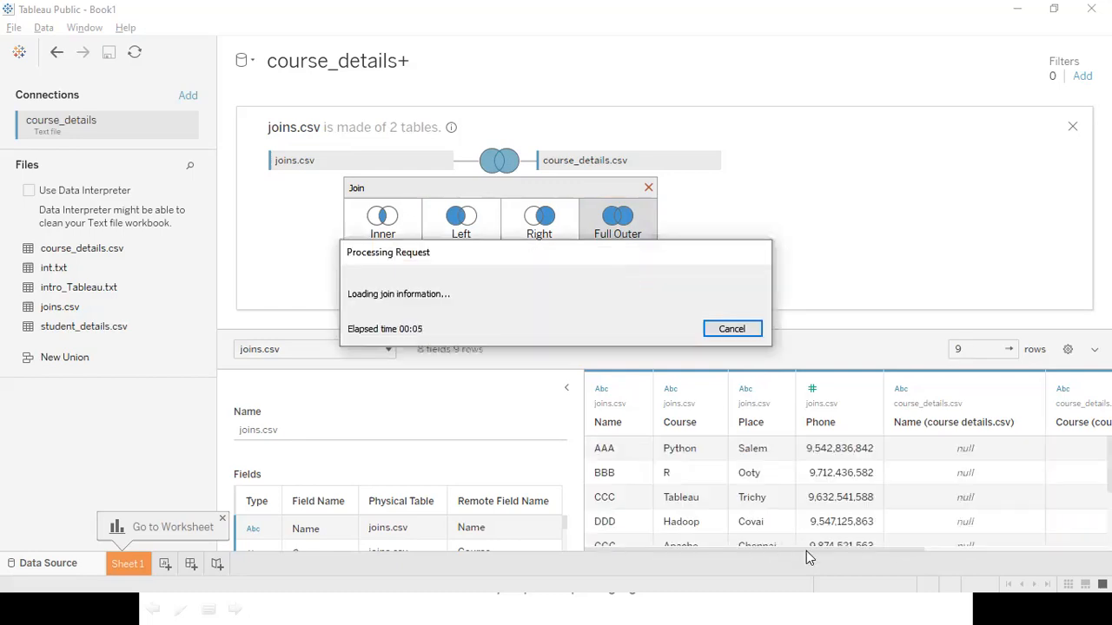
left_click_drag(805, 551, 661, 540)
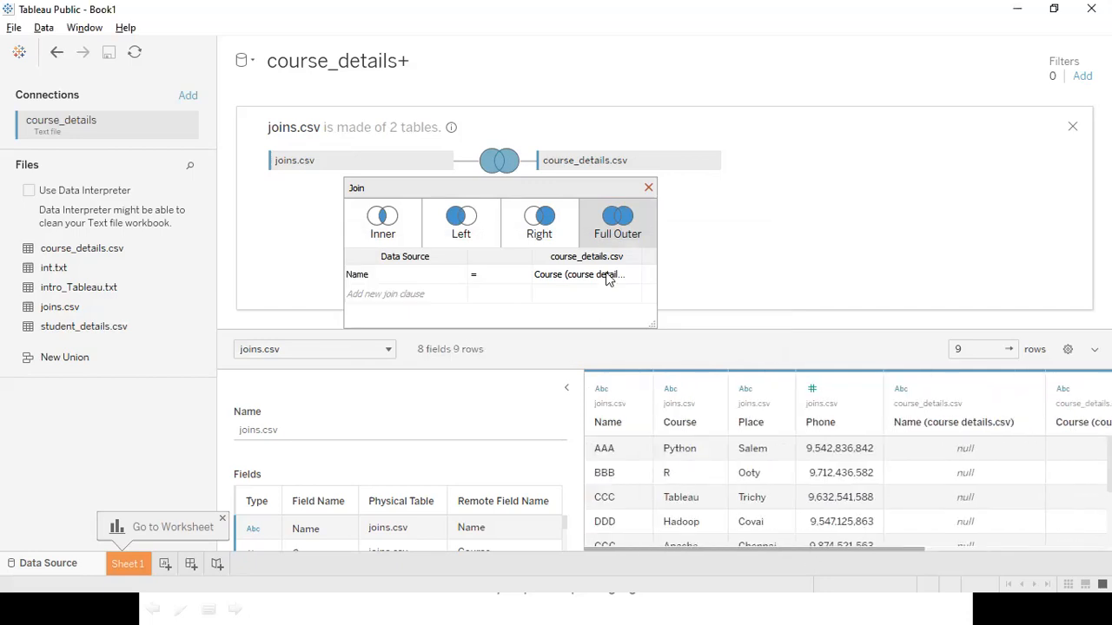
Set the course_details.csv field of the join clause to Name (course details.csv) and preview the join as Right.
left_click(633, 274)
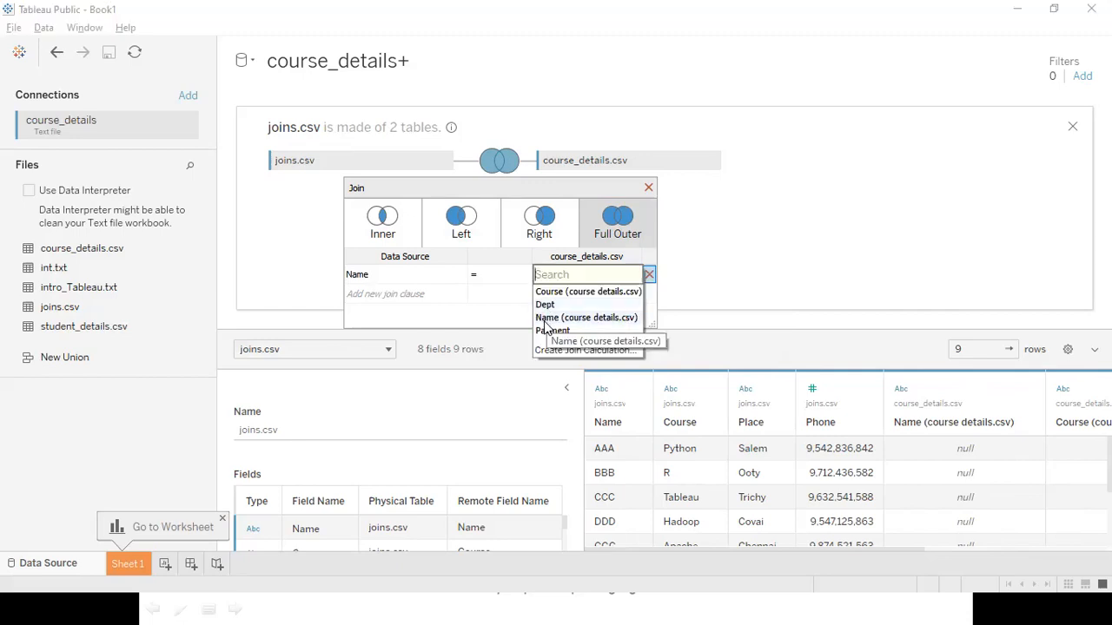
left_click(439, 275)
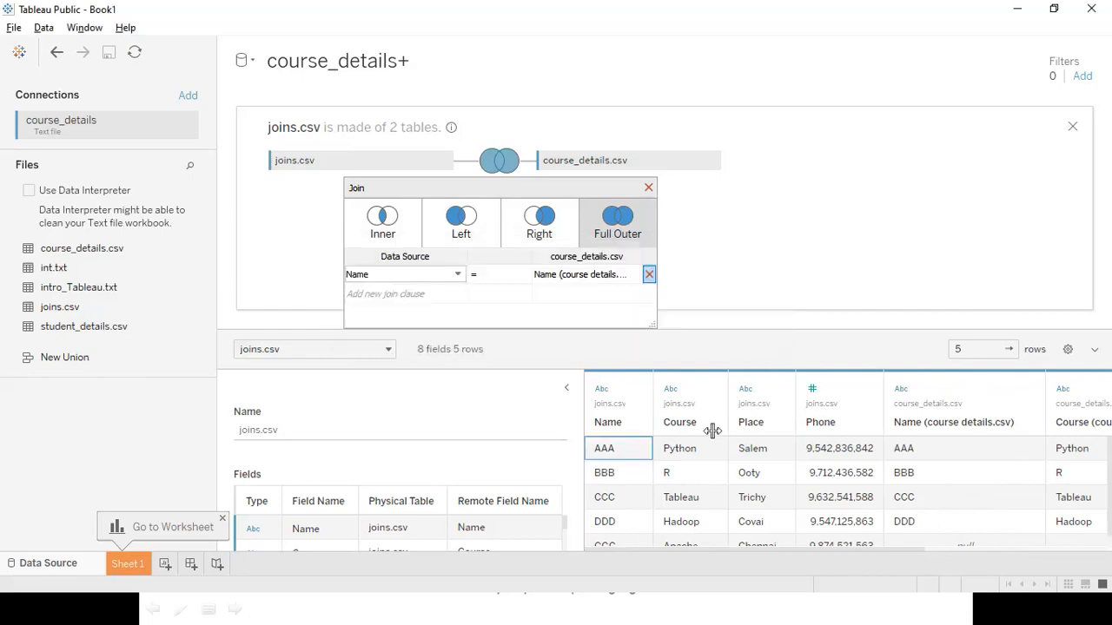
left_click(541, 240)
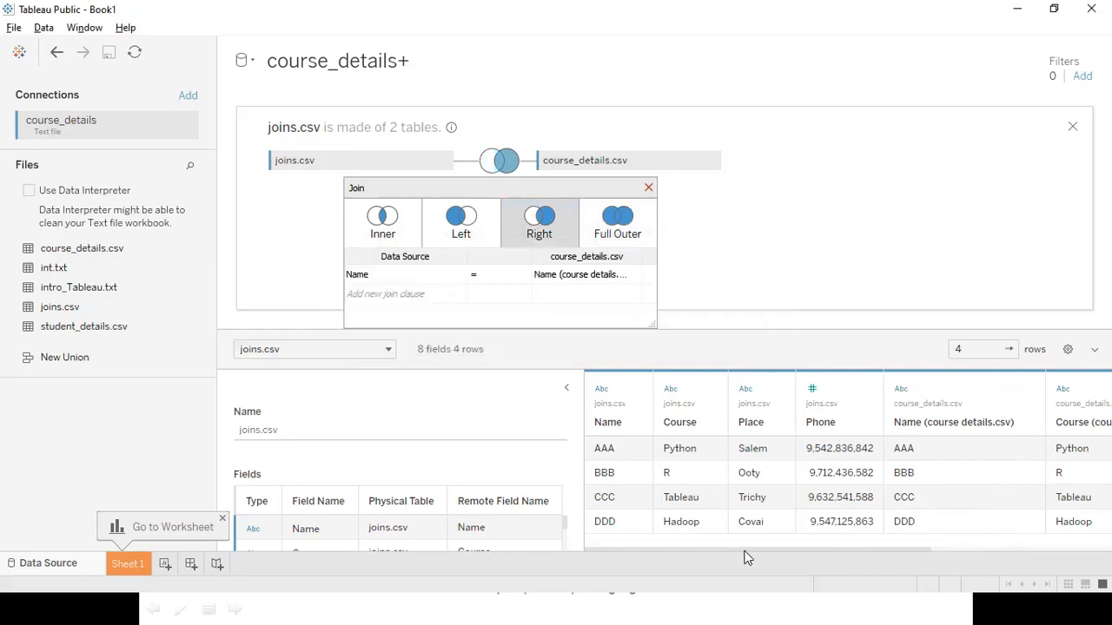
left_click(1006, 549)
left_click_drag(926, 549, 628, 532)
Change the join type to Left and look across the joined columns in the preview.
left_click(458, 226)
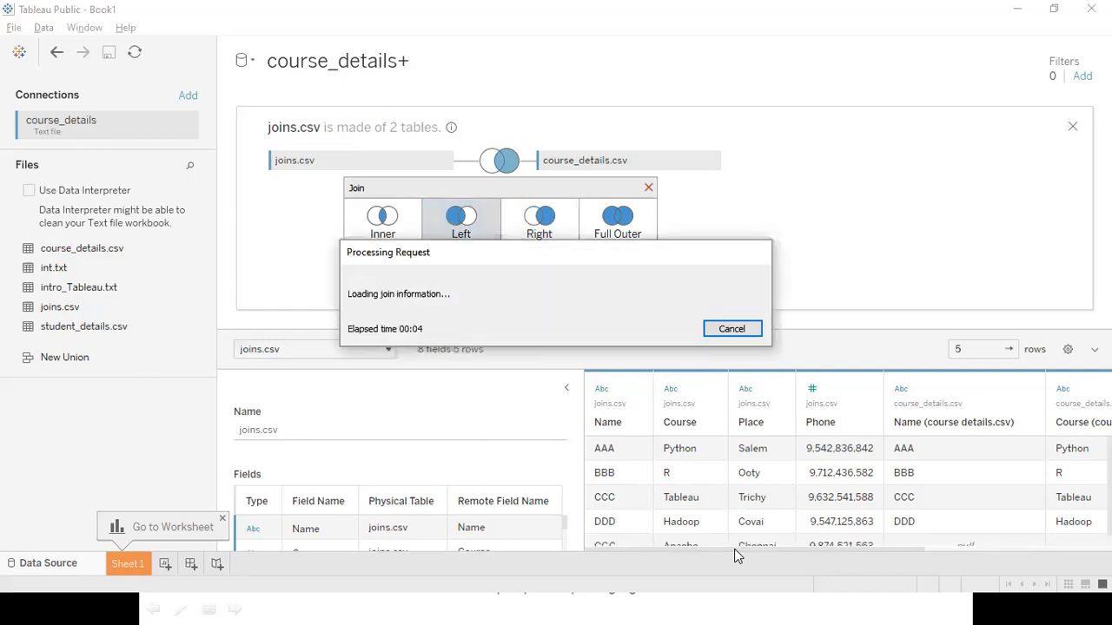
left_click_drag(877, 549, 1020, 565)
left_click_drag(828, 537, 462, 543)
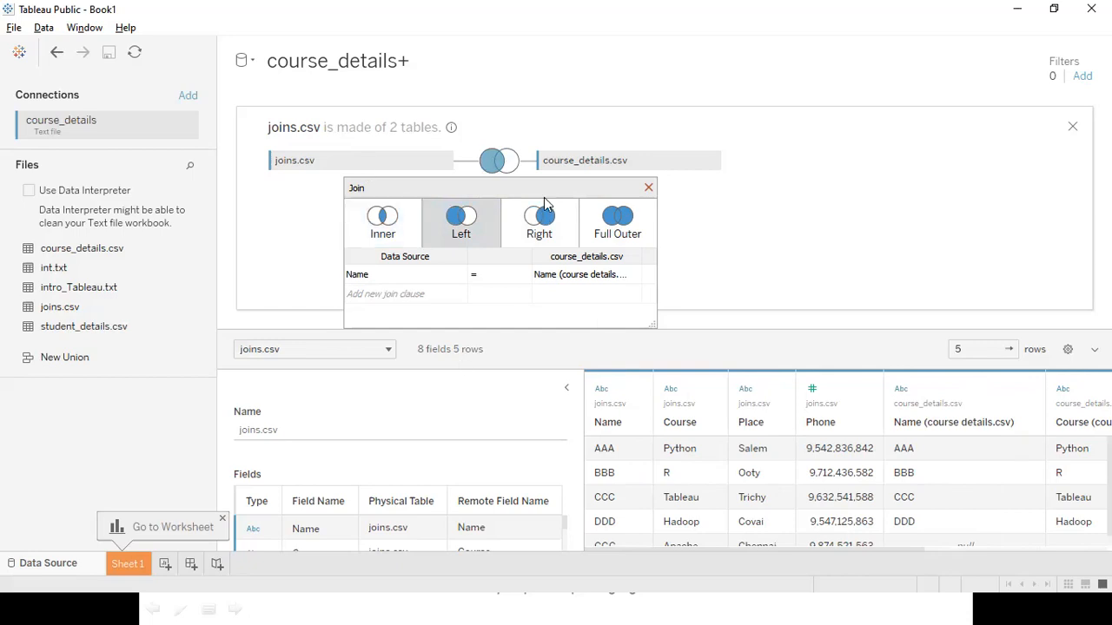
Close the join settings and remove the joined course_details.csv table from joins.csv.
left_click(649, 187)
left_click(713, 161)
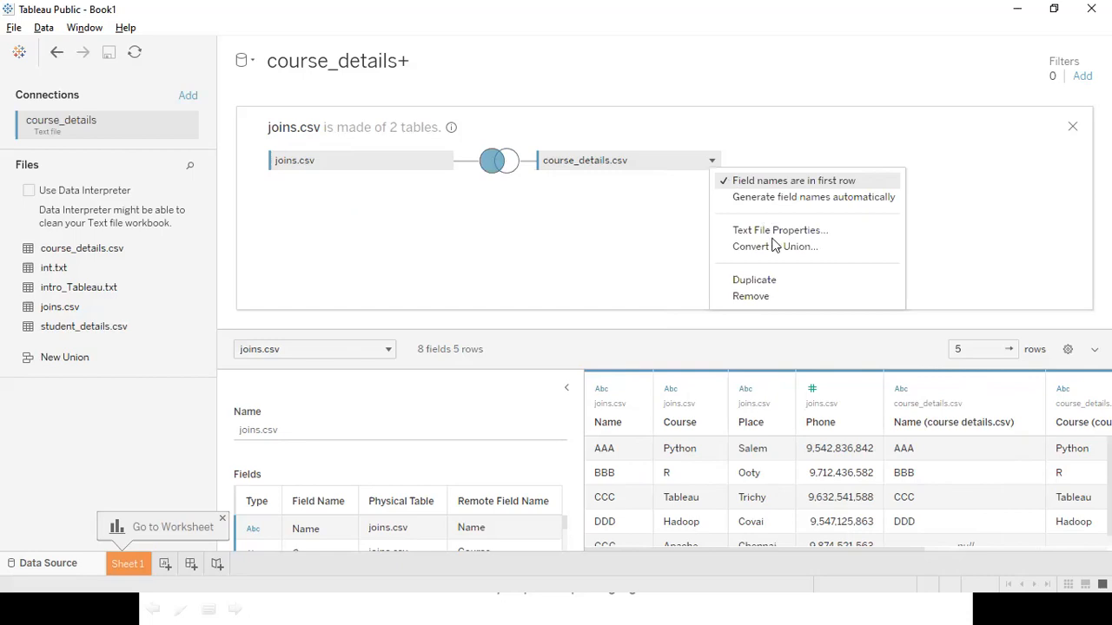
left_click(764, 298)
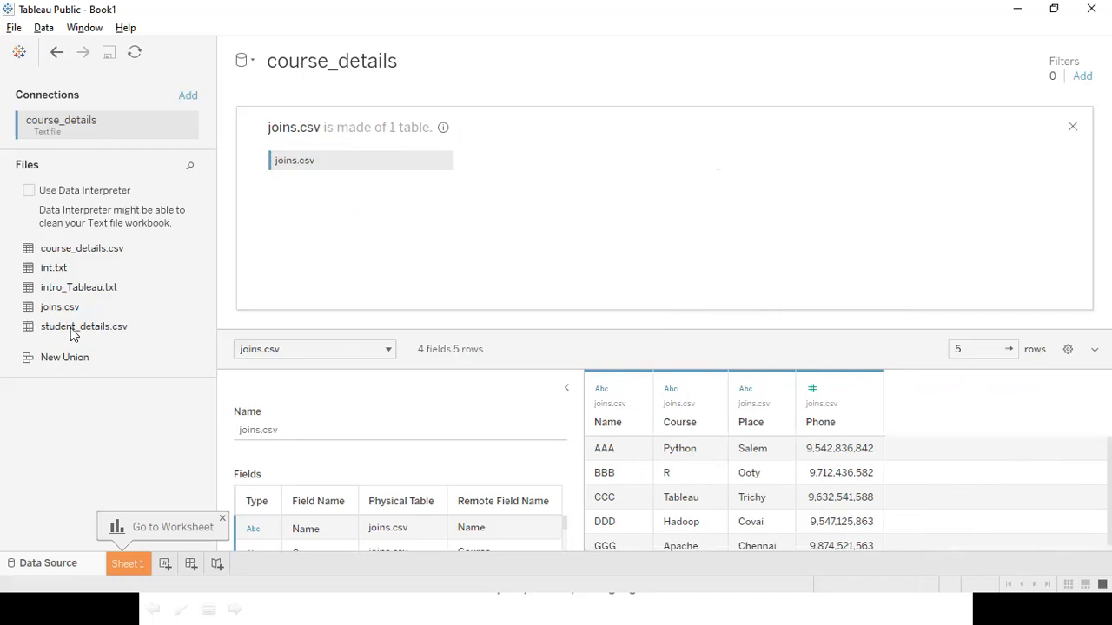
Union course_details.csv with the joins.csv table by placing it directly beneath joins.csv.
mouse_move(73, 331)
left_mouse_down()
mouse_move(243, 293)
mouse_move(61, 330)
left_mouse_up()
left_click_drag(67, 248, 281, 198)
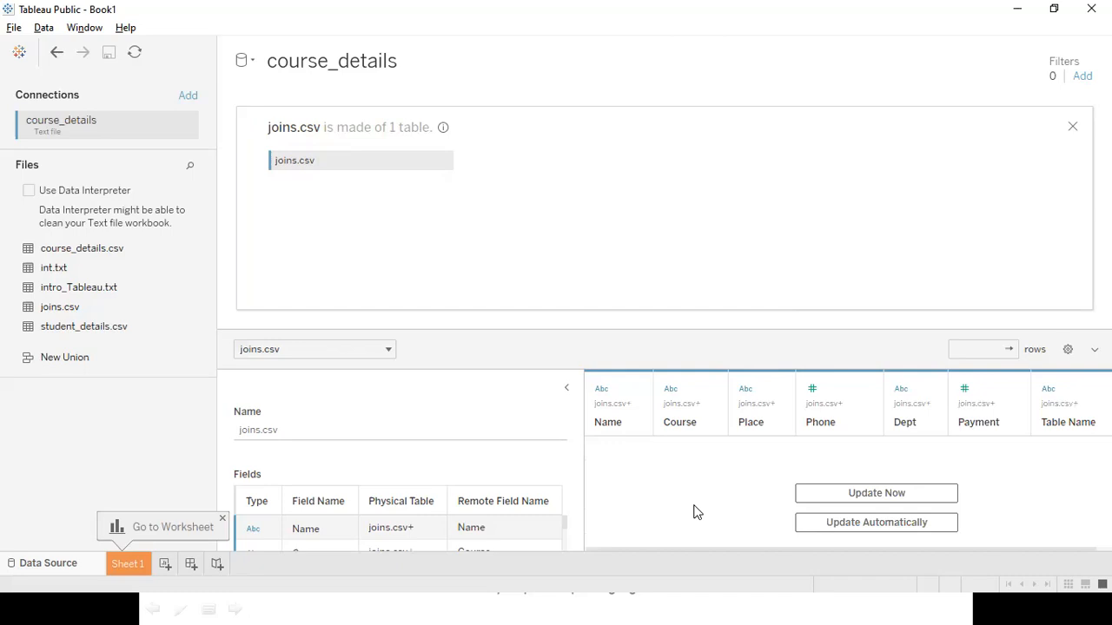
Examine the unioned rows, checking the null fields and the Table Name column for each row's source file.
scroll(660, 521, "down", 2)
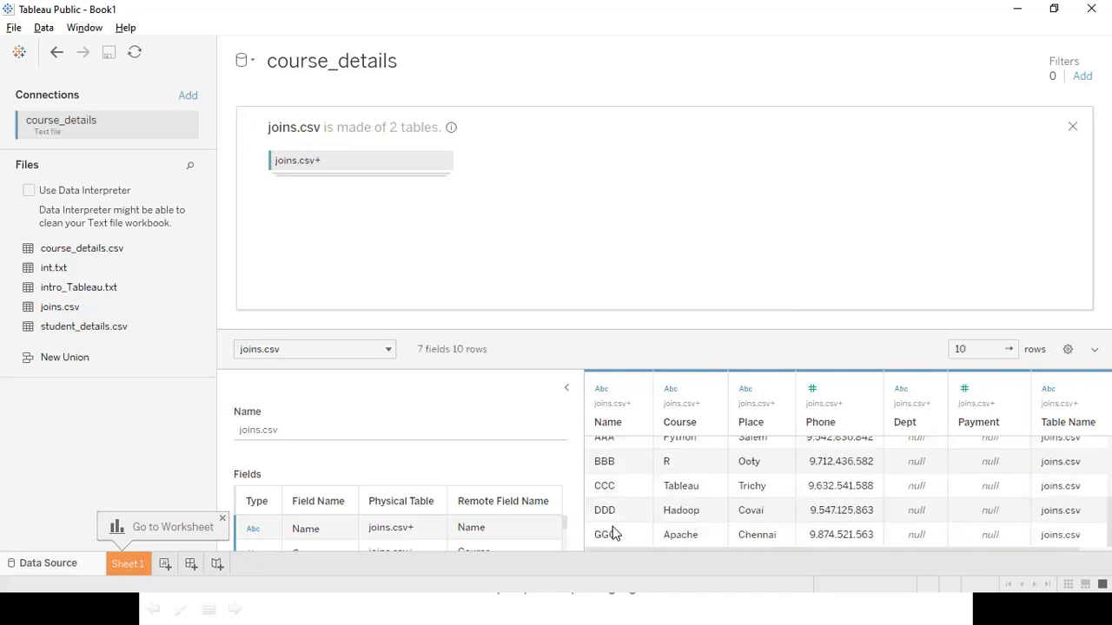
scroll(613, 534, "up", 1)
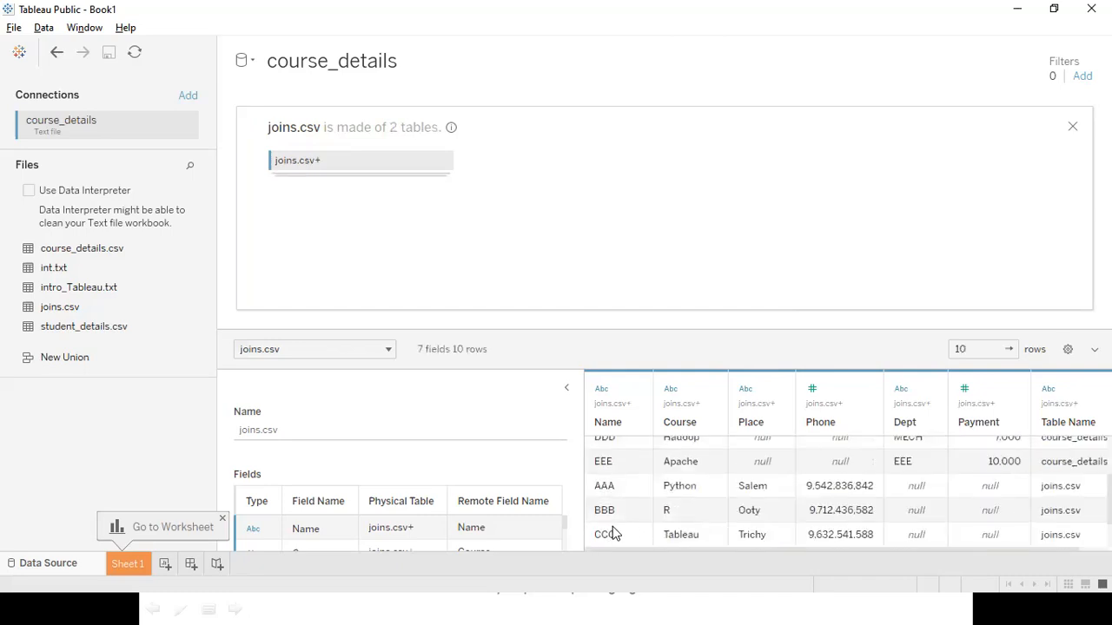
scroll(612, 533, "up", 2)
scroll(612, 532, "down", 1)
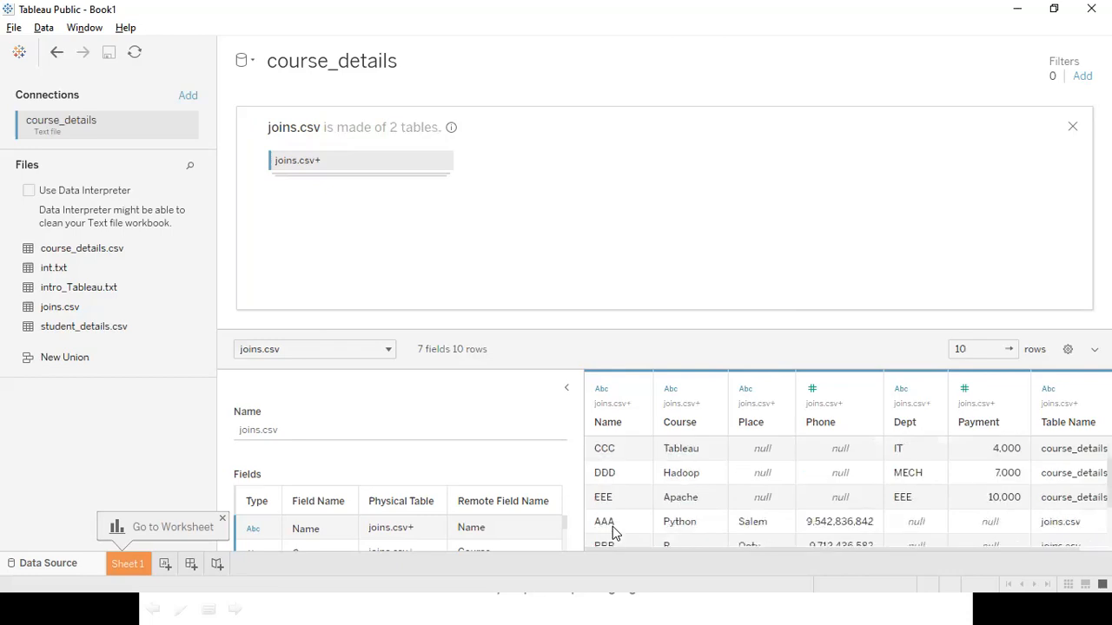
scroll(612, 532, "down", 2)
scroll(612, 533, "up", 3)
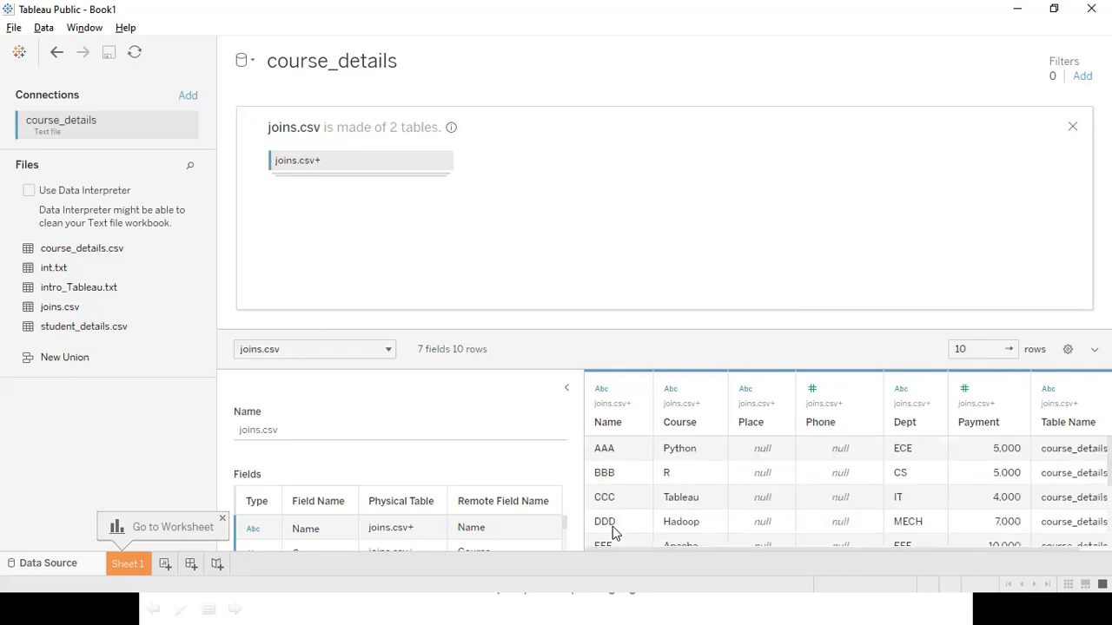
left_click_drag(771, 549, 851, 546)
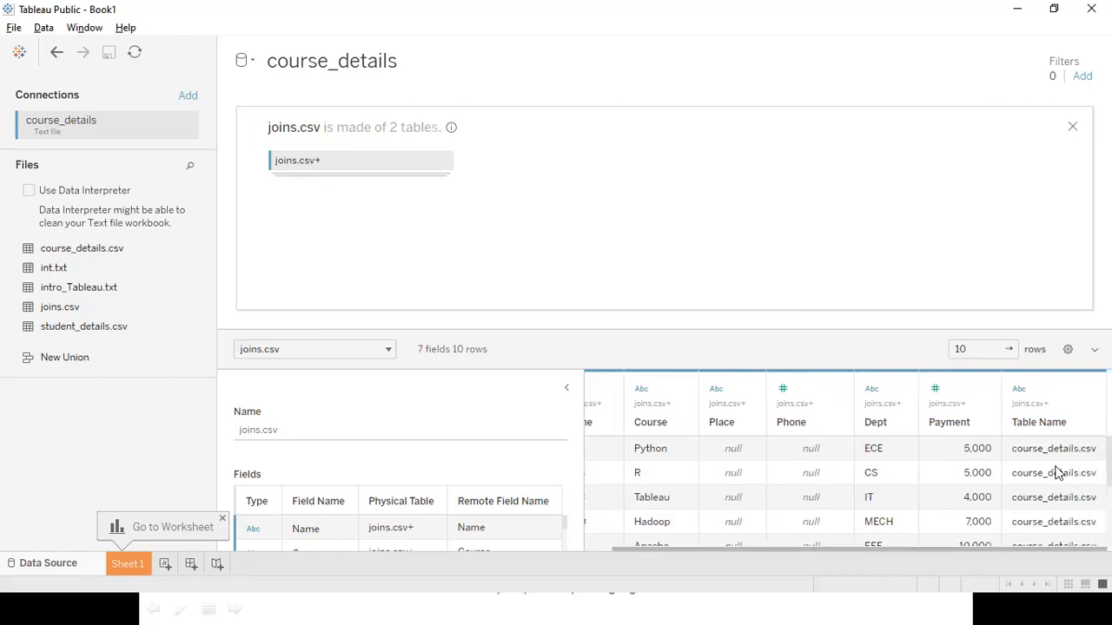
scroll(1057, 472, "down", 1)
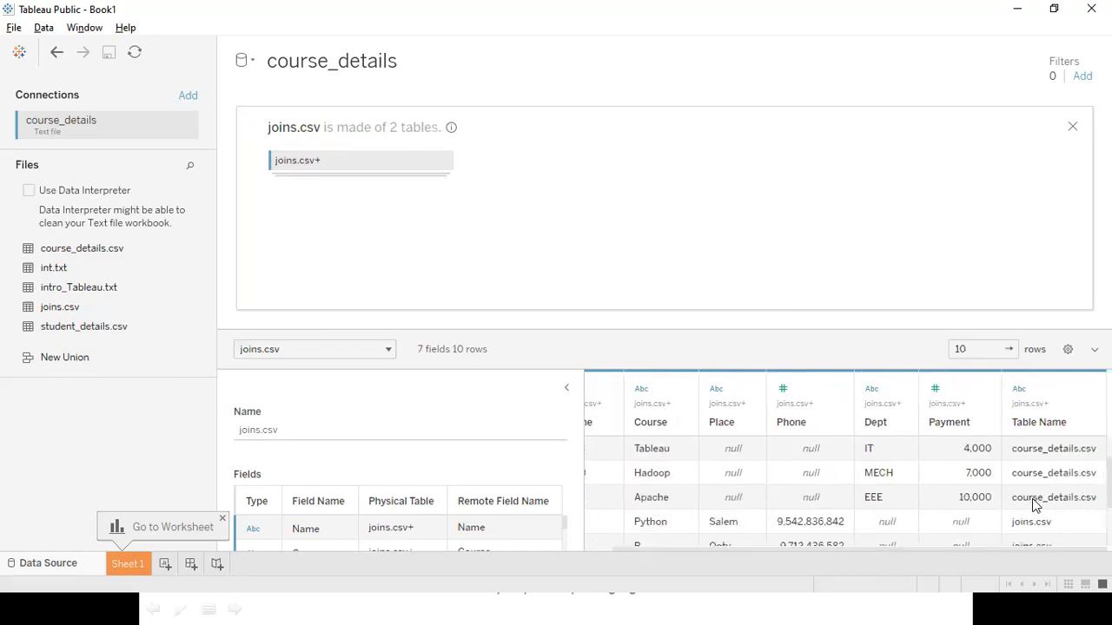
scroll(1039, 504, "up", 1)
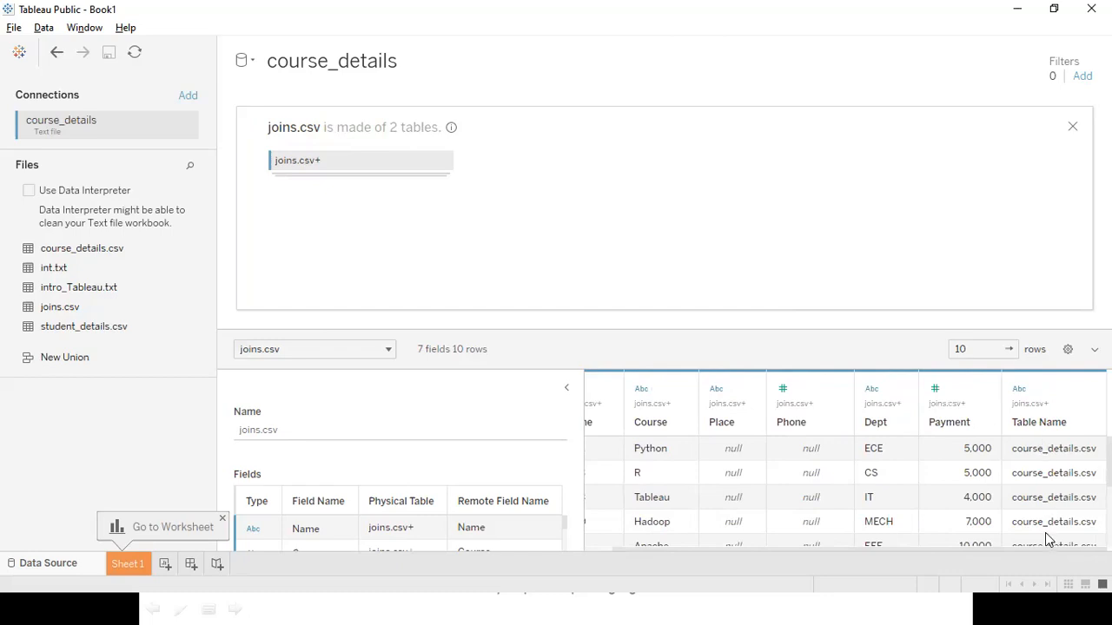
scroll(1045, 533, "down", 2)
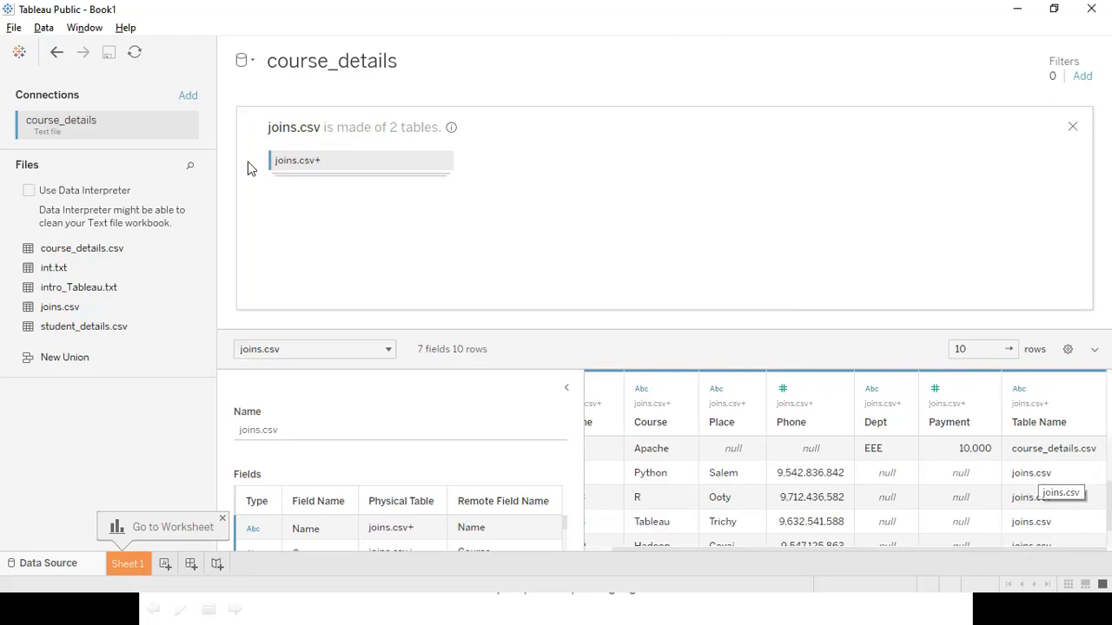
scroll(1018, 535, "up", 2)
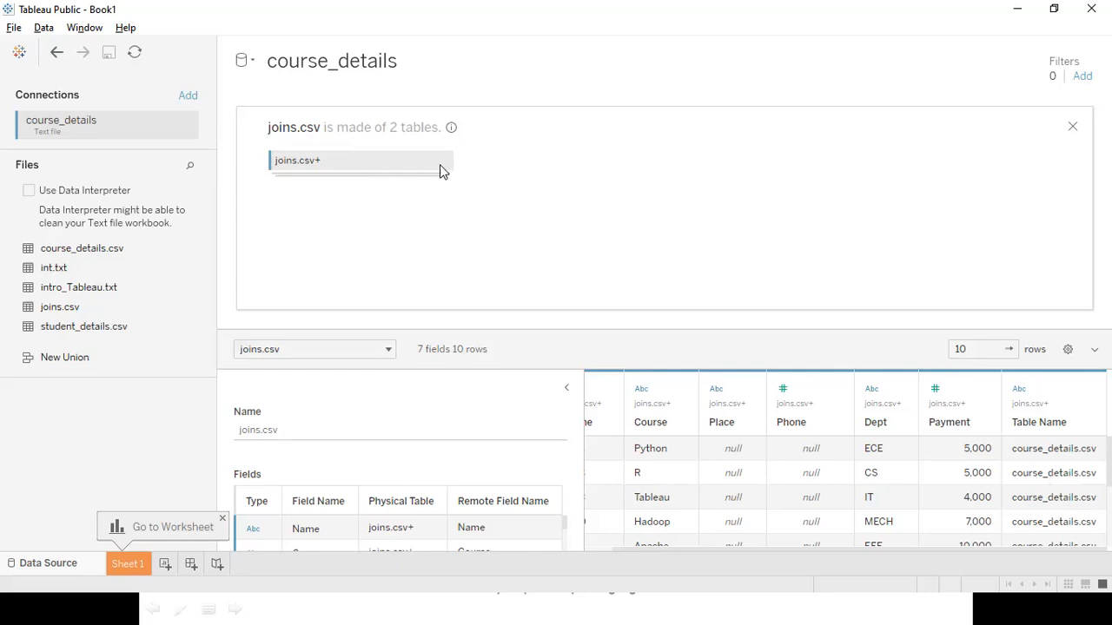
Leave the joins.csv physical tables, add student_details.csv as a related table, and remove it again.
left_click(1072, 126)
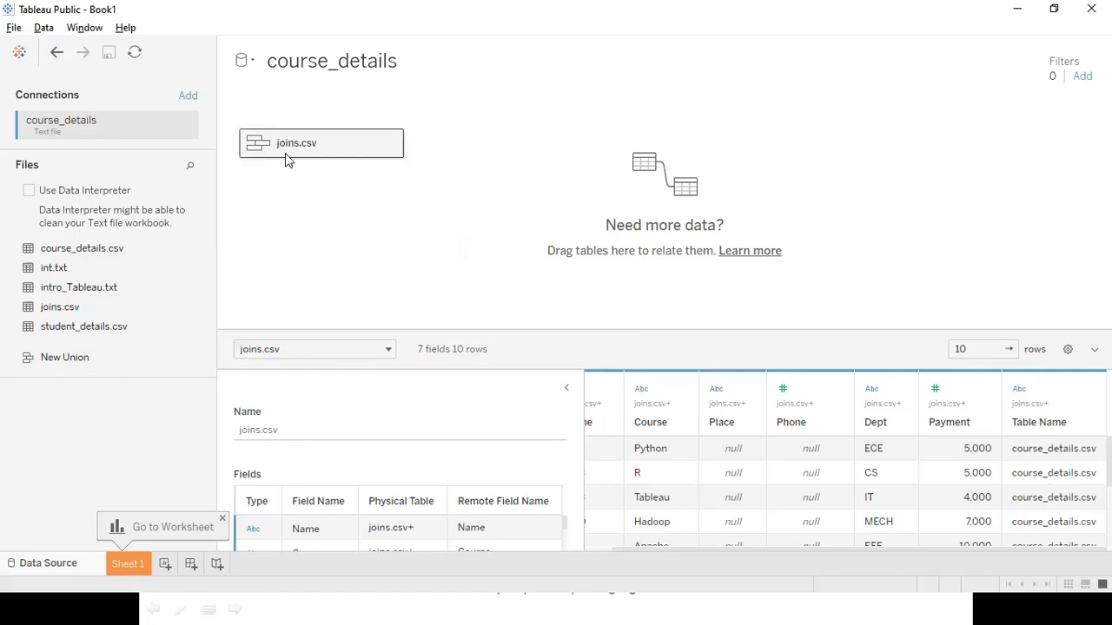
left_click_drag(87, 328, 455, 148)
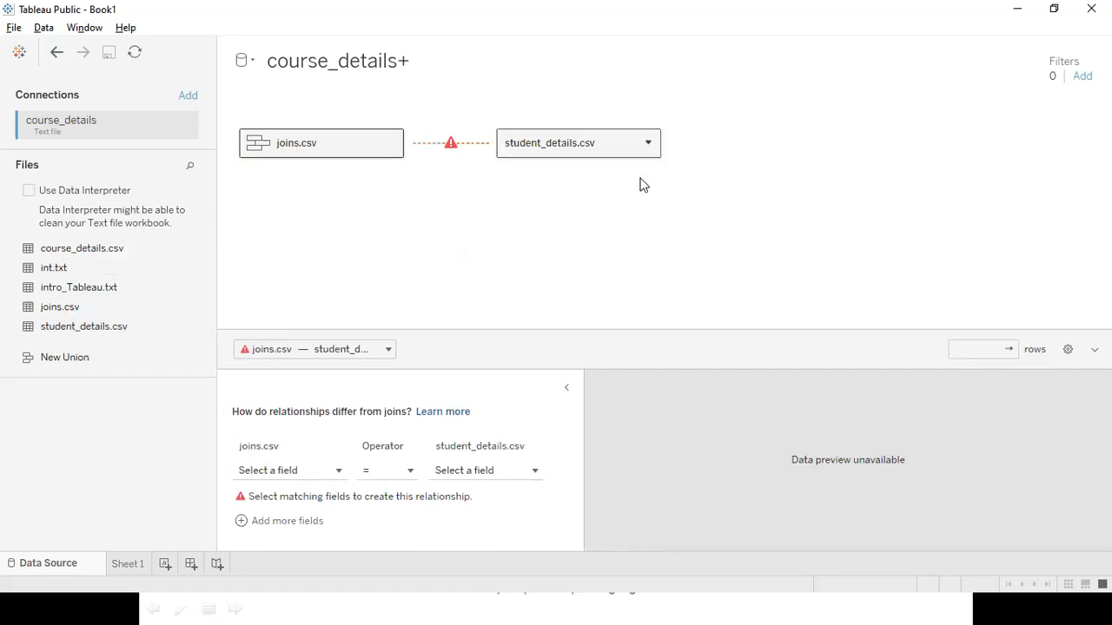
left_click(654, 155)
left_click(648, 144)
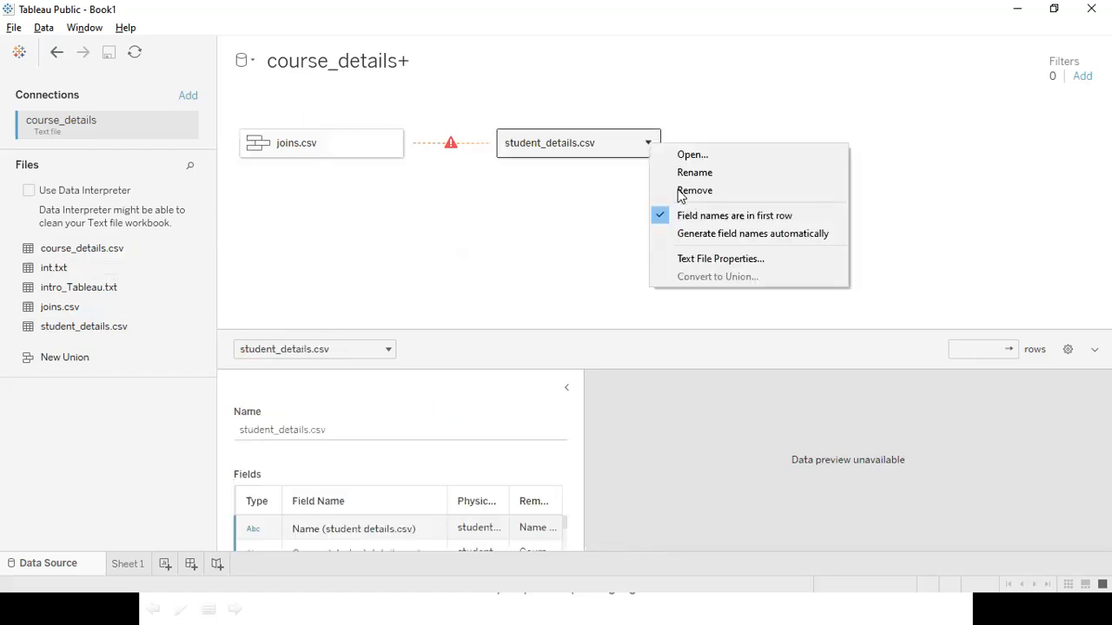
left_click(694, 191)
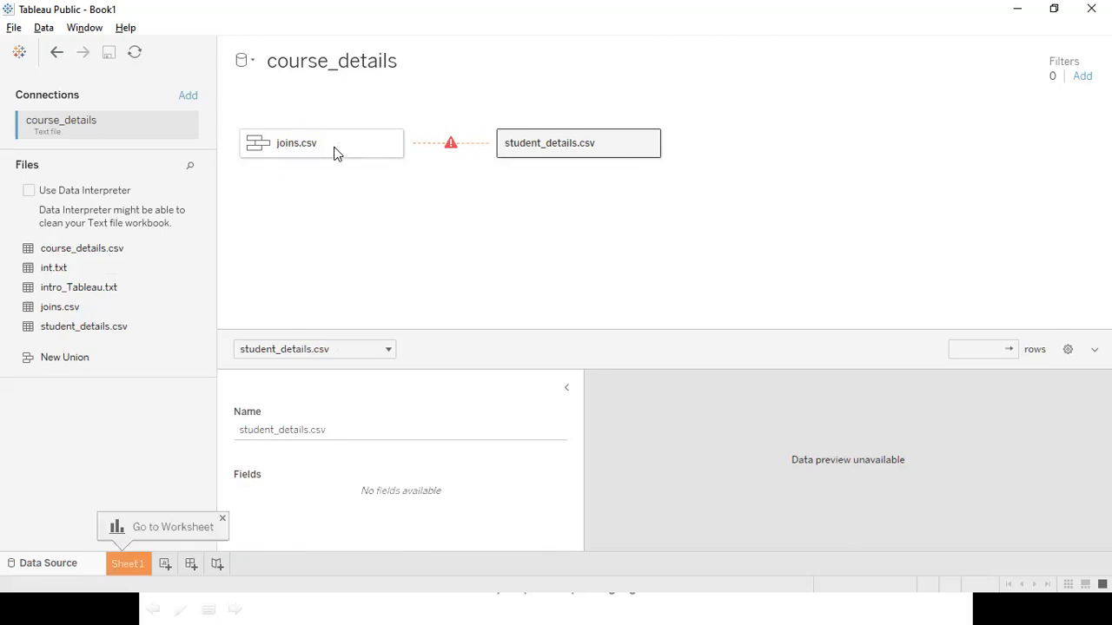
Reopen joins.csv's physical tables, join course_details.csv to the union, and join student_details.csv twice to course_details.csv1.
left_click(336, 153)
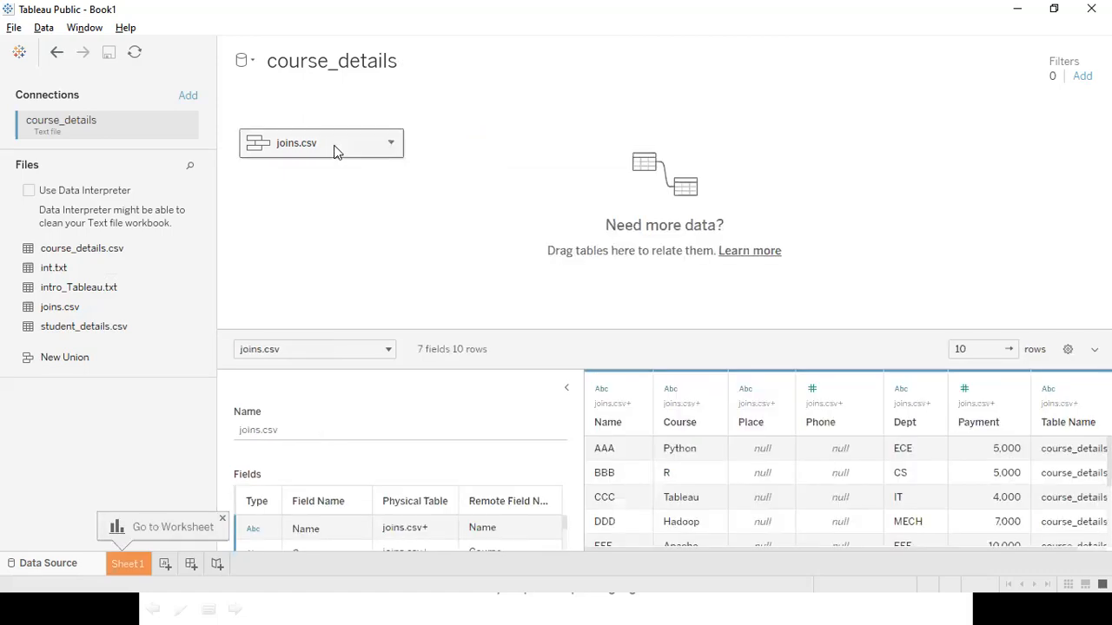
double_click(336, 152)
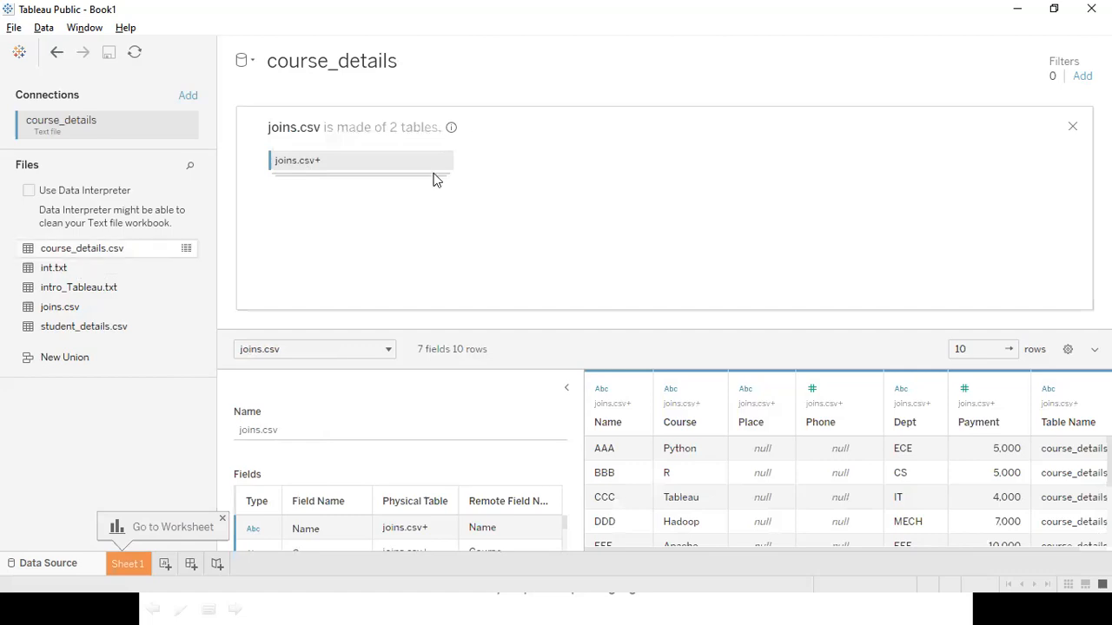
left_click_drag(102, 260, 501, 193)
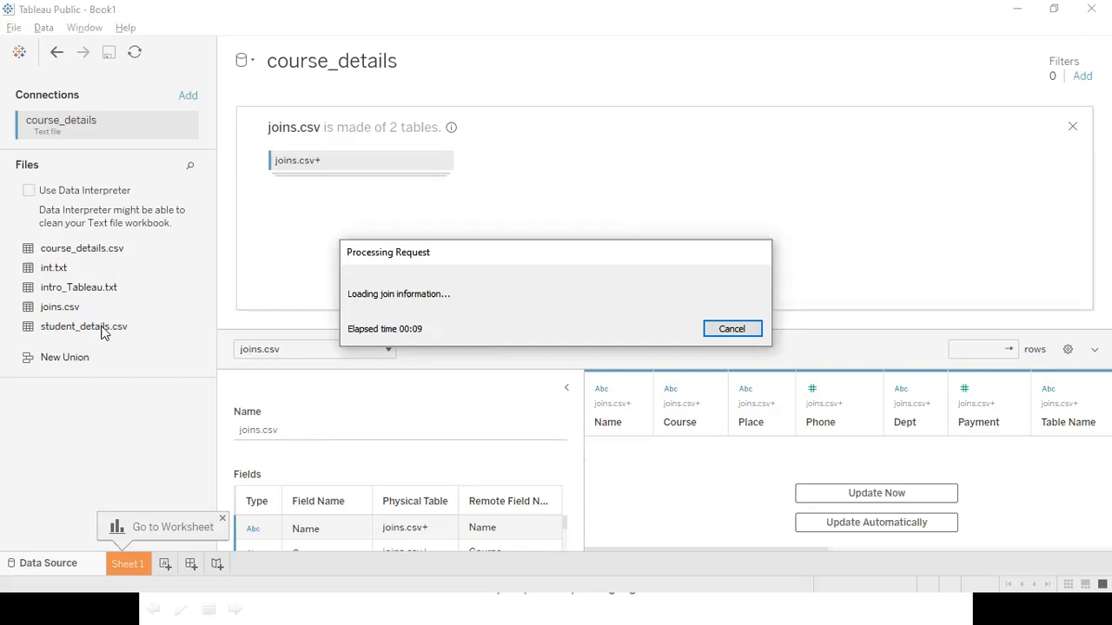
left_click_drag(102, 332, 765, 159)
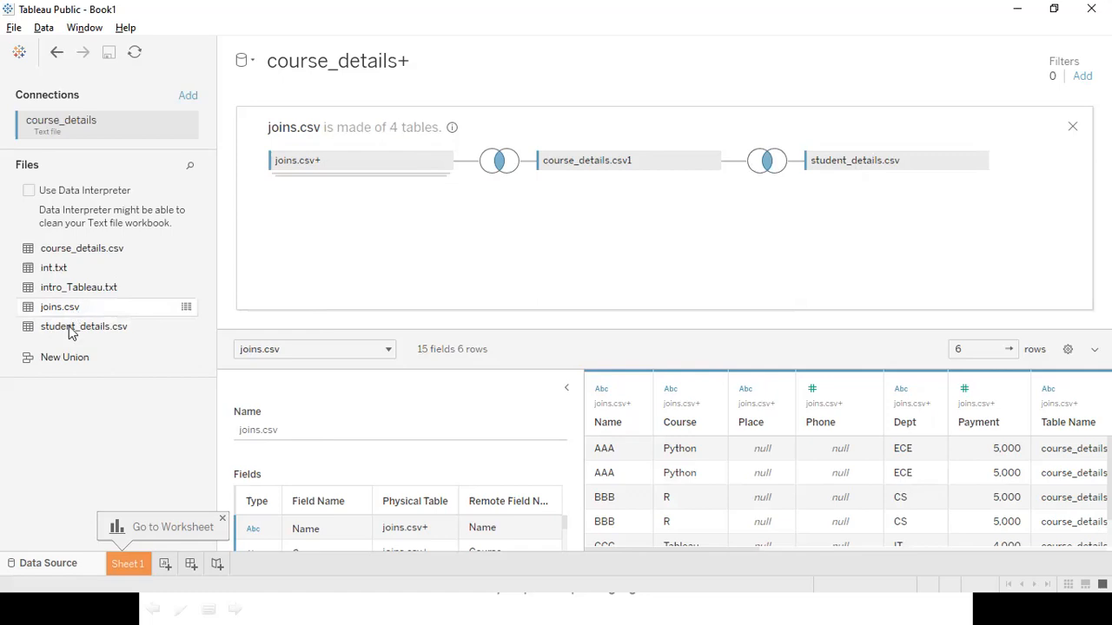
left_click_drag(77, 335, 560, 237)
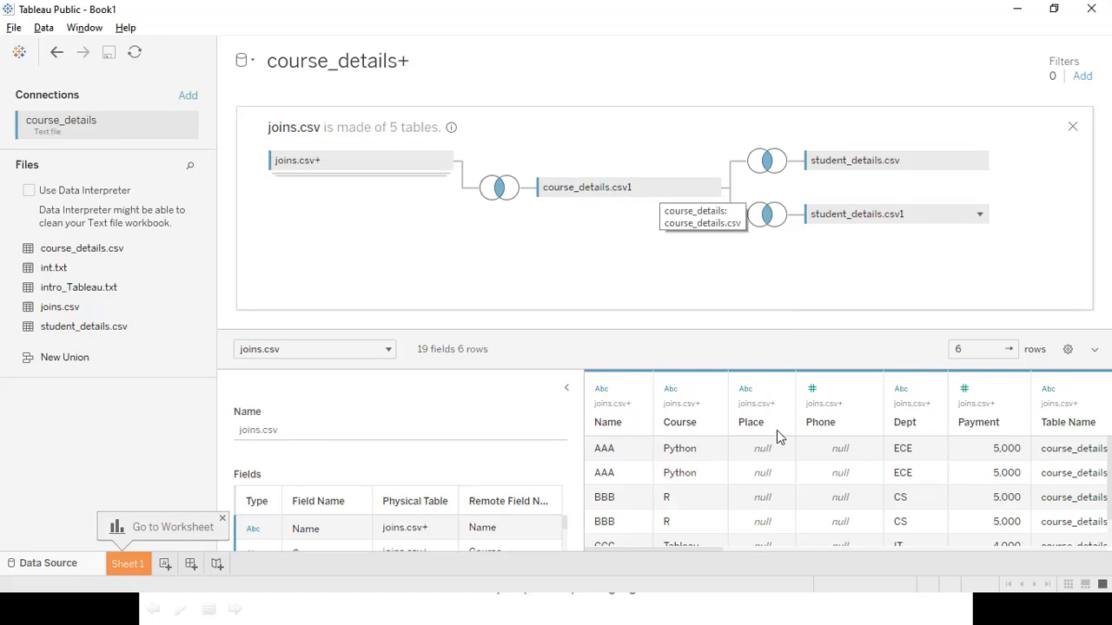
Review the rows and columns of the multi-table inner join in the data preview.
scroll(770, 516, "down", 1)
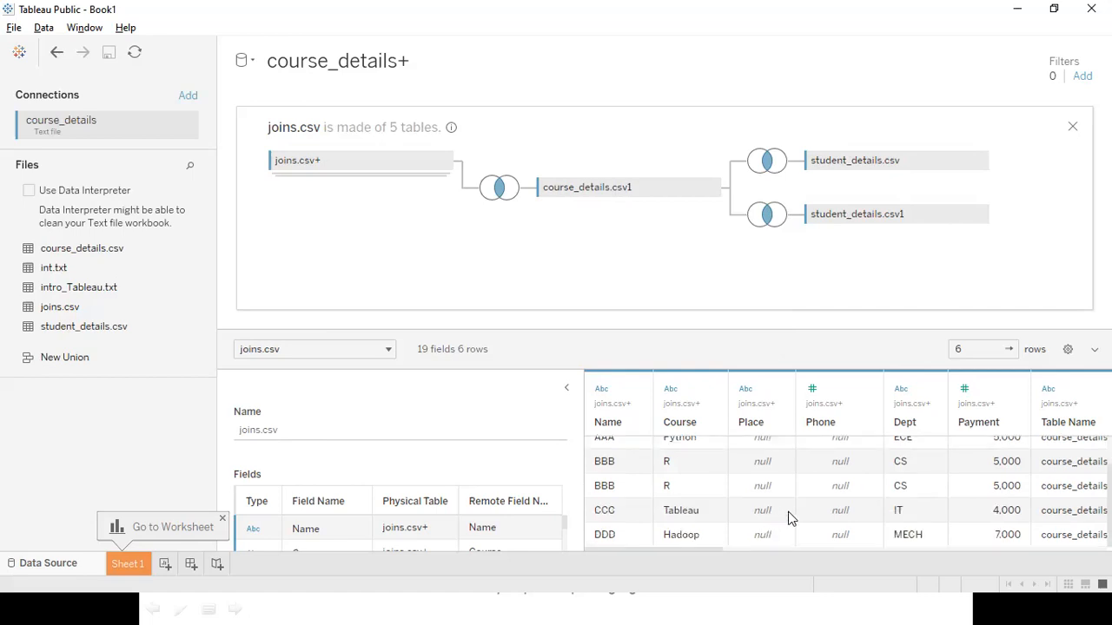
scroll(799, 519, "up", 1)
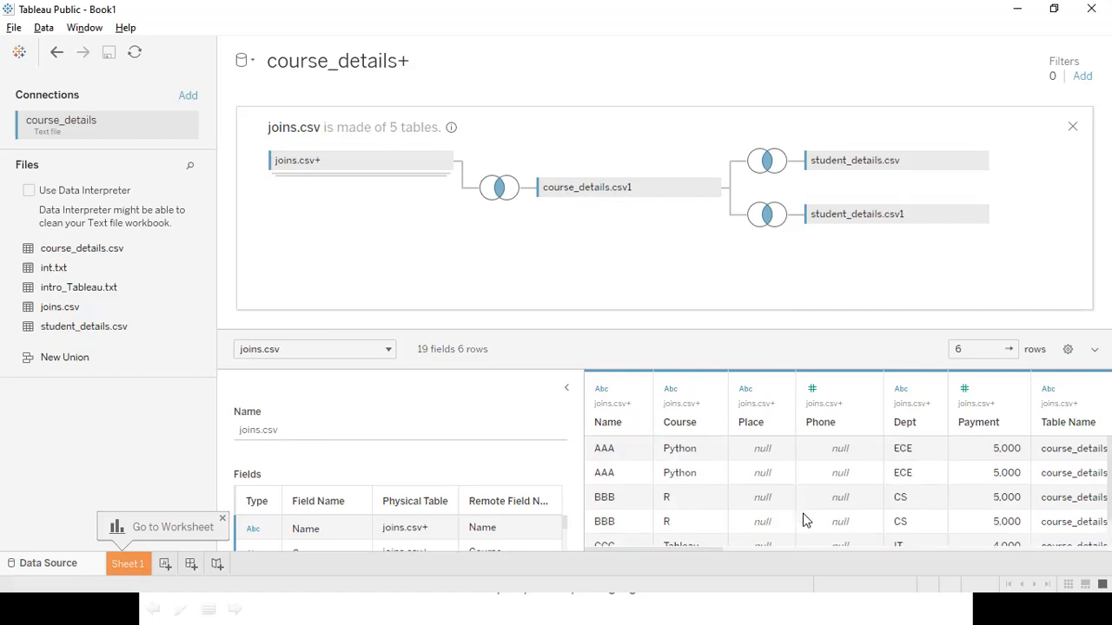
left_click(676, 545)
left_click_drag(752, 545, 821, 540)
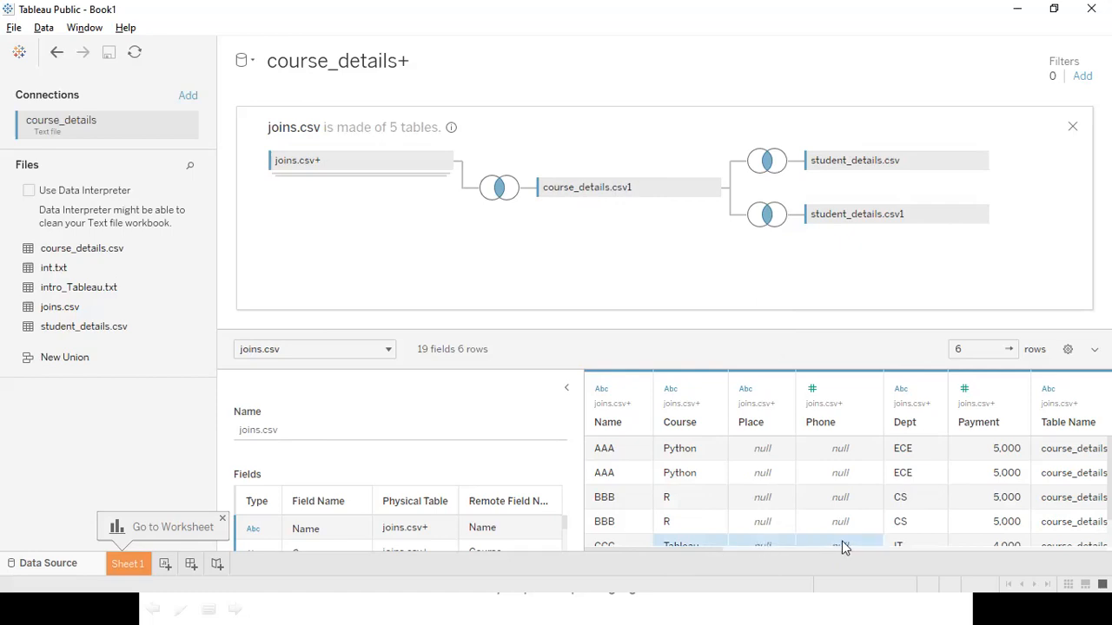
scroll(851, 556, "right", 3)
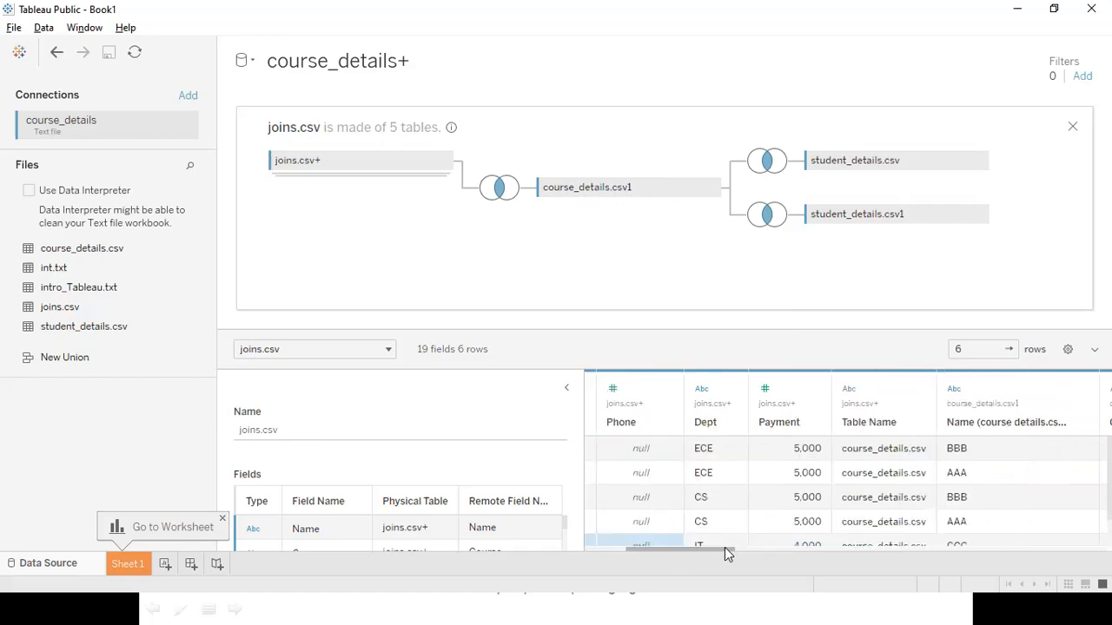
scroll(879, 561, "right", 5)
scroll(853, 550, "left", 3)
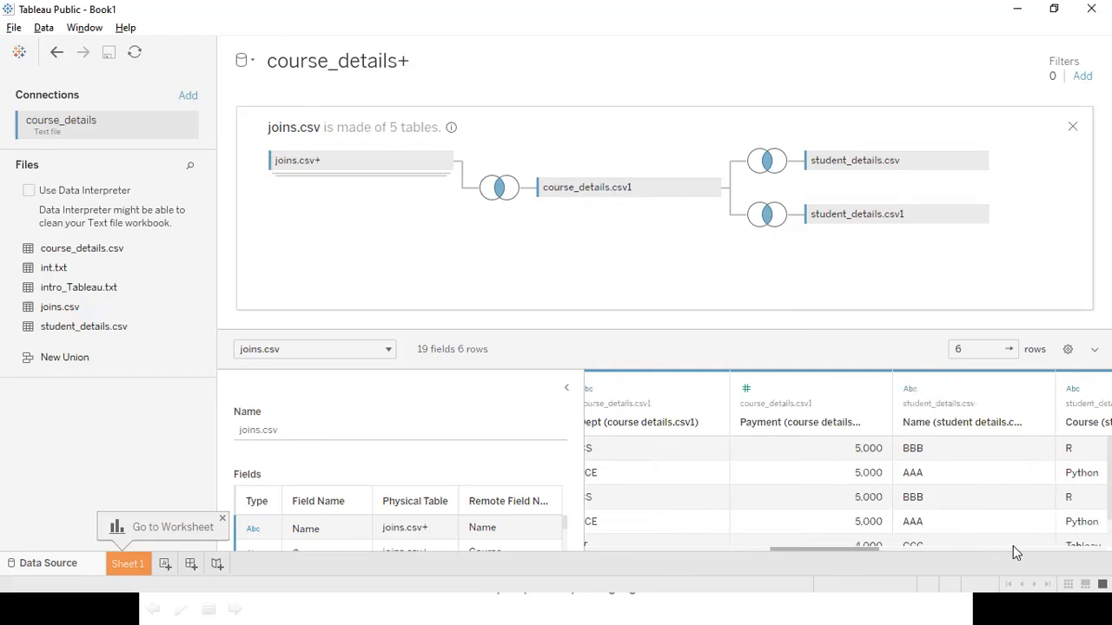
scroll(1012, 547, "right", 3)
scroll(847, 460, "right", 3)
left_click_drag(918, 571, 553, 547)
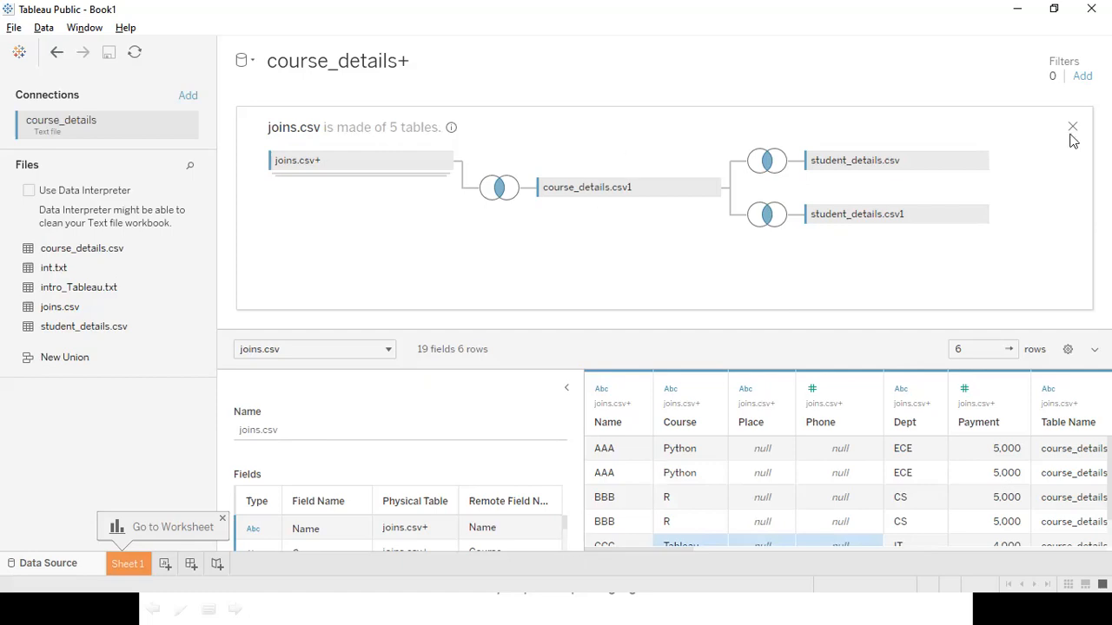
Remove the joined student_details and course_details.csv1 tables, keeping only the joins.csv+ union.
left_click(979, 162)
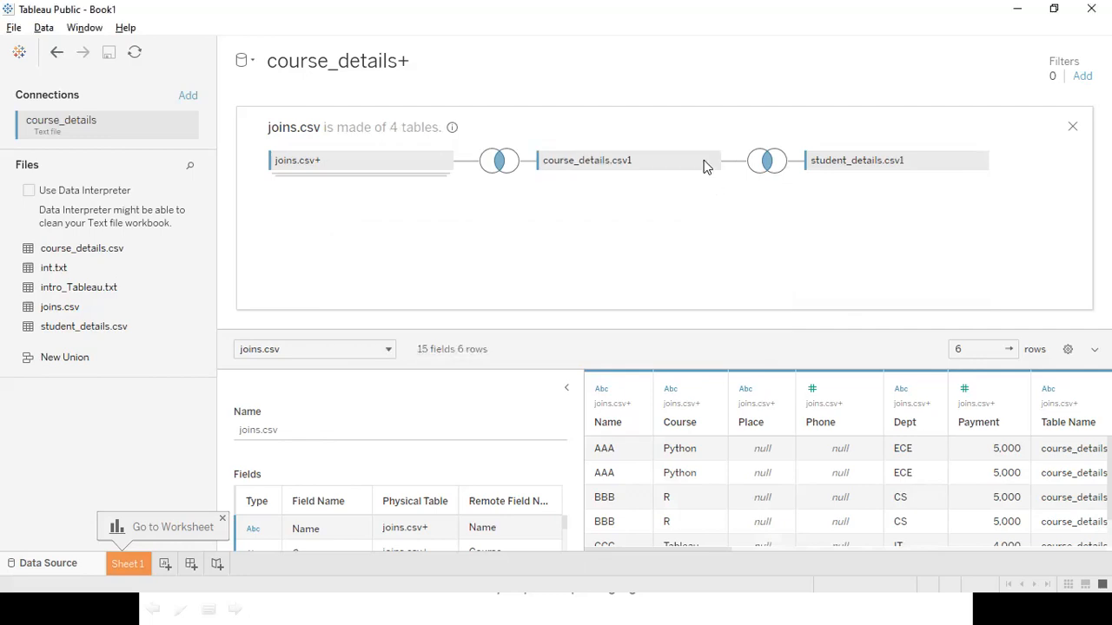
left_click(713, 163)
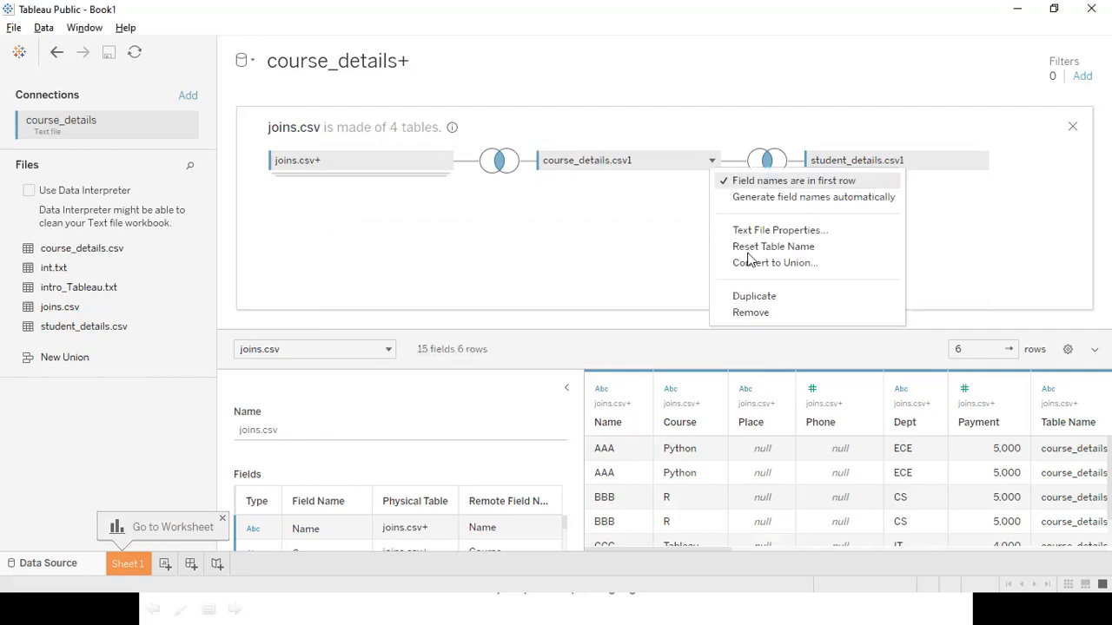
left_click(752, 313)
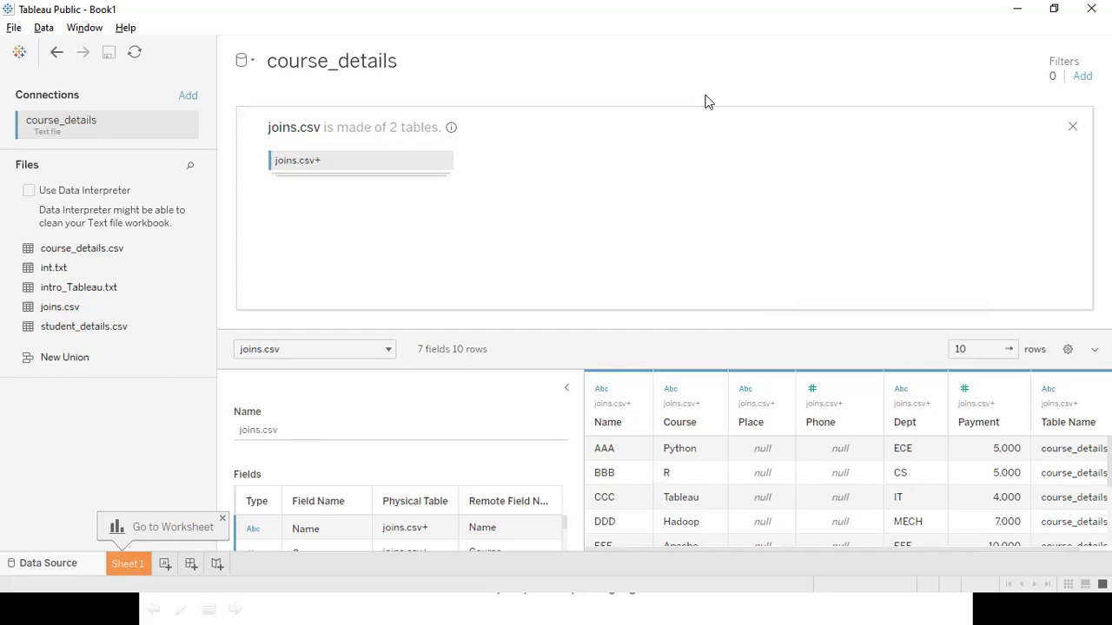
Connect to the US Superstore data Excel workbook and try to inner-join its Orders sheet to the joins.csv+ union using Name.
left_click(191, 96)
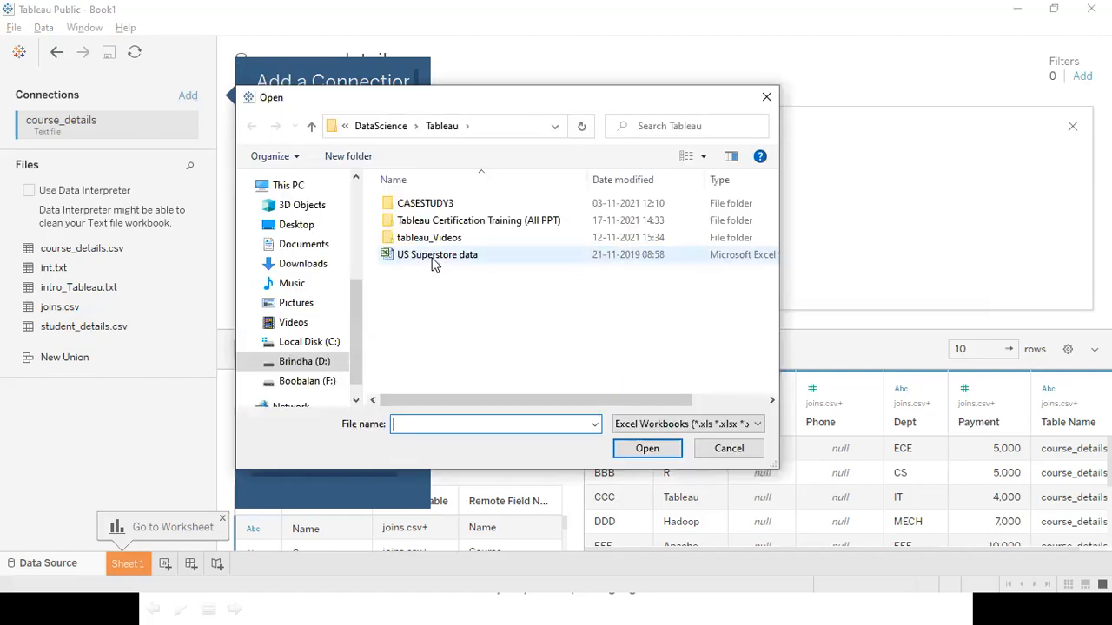
left_click(434, 257)
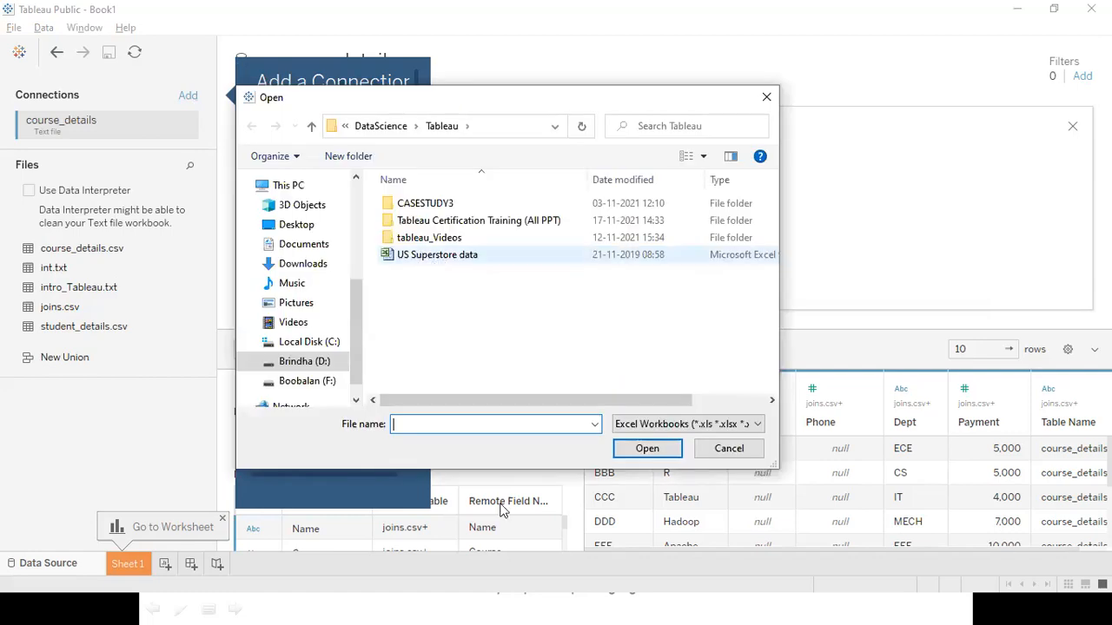
left_click(667, 458)
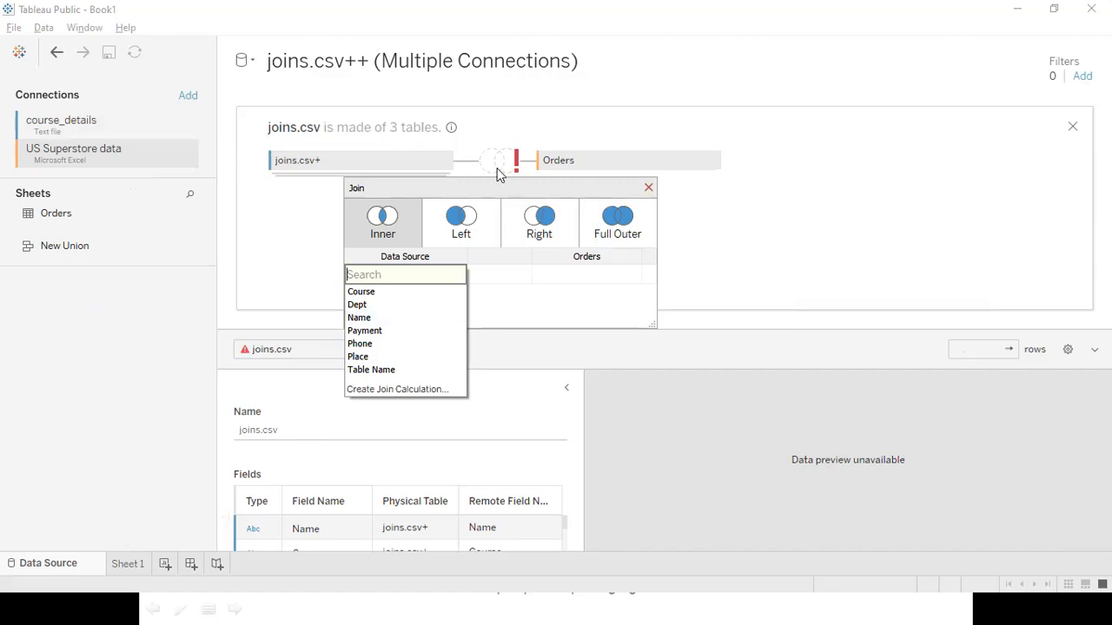
left_click(366, 314)
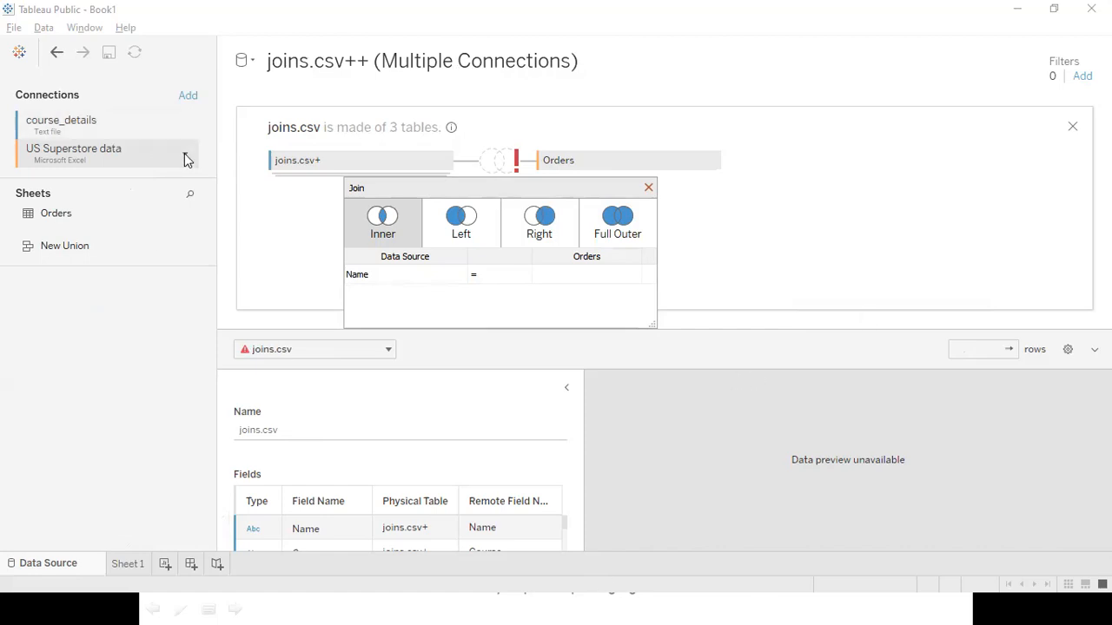
Undo the Orders join and the US Superstore data connection, and dismiss the choice of connection types.
left_click(229, 206)
key("ctrl+z")
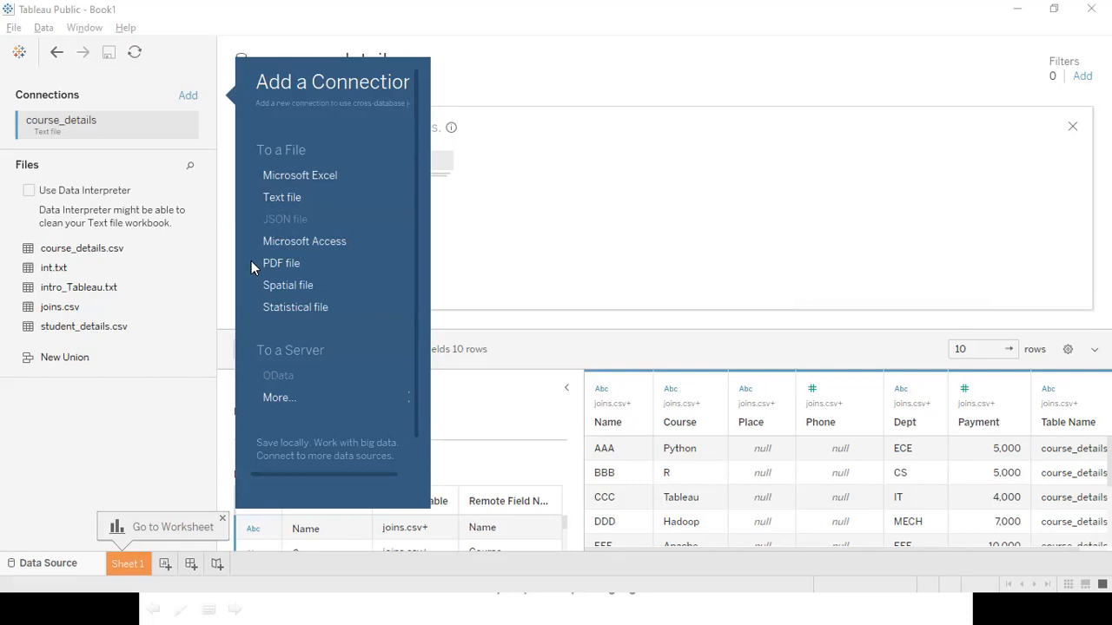
key("Escape")
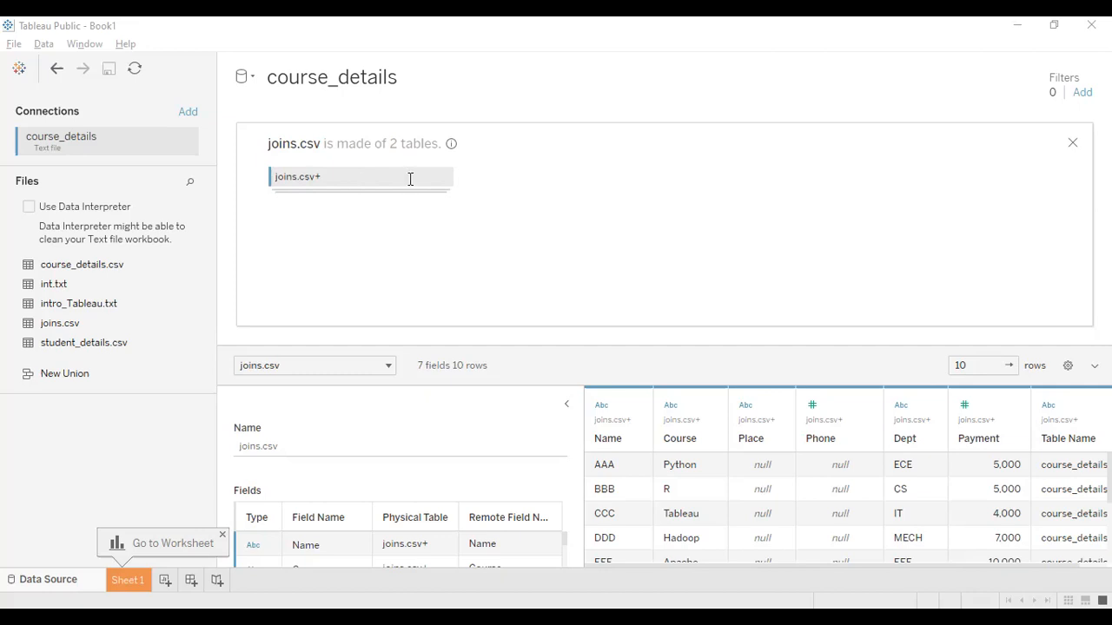
Leave the joins.csv physical tables, remove joins.csv from the data source, and add course_details.csv in its place.
left_click(436, 177)
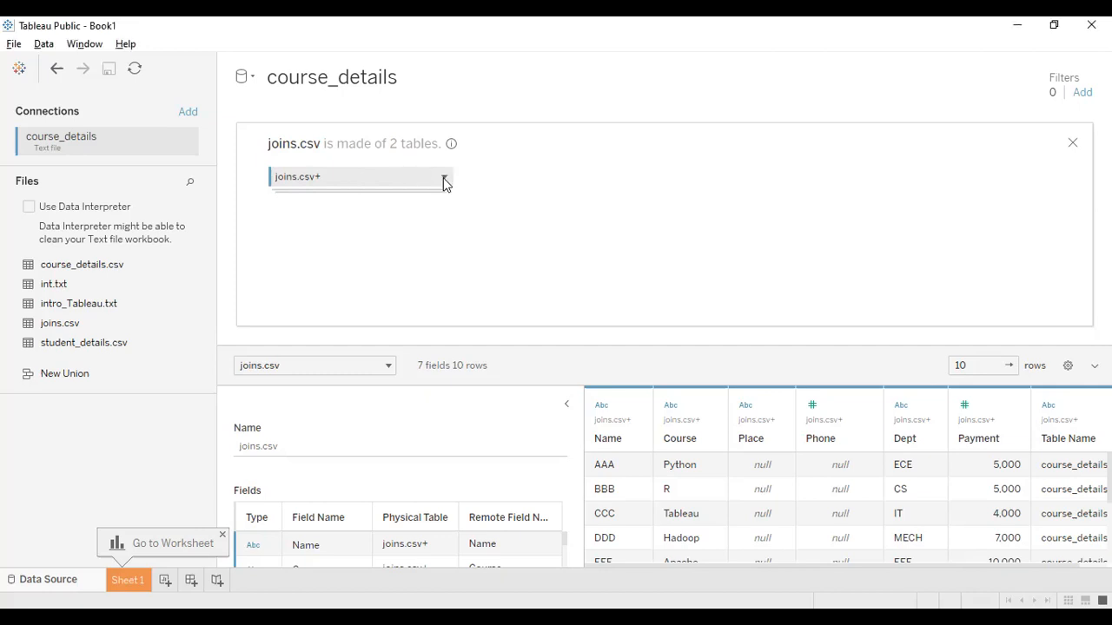
left_click(444, 178)
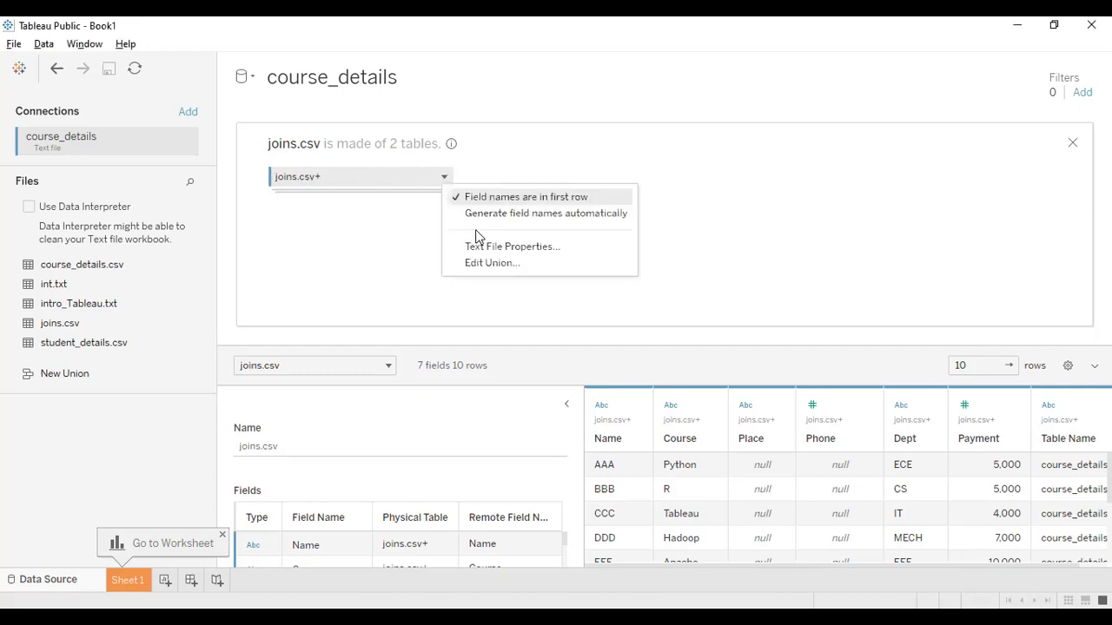
left_click(1071, 143)
left_click(1072, 143)
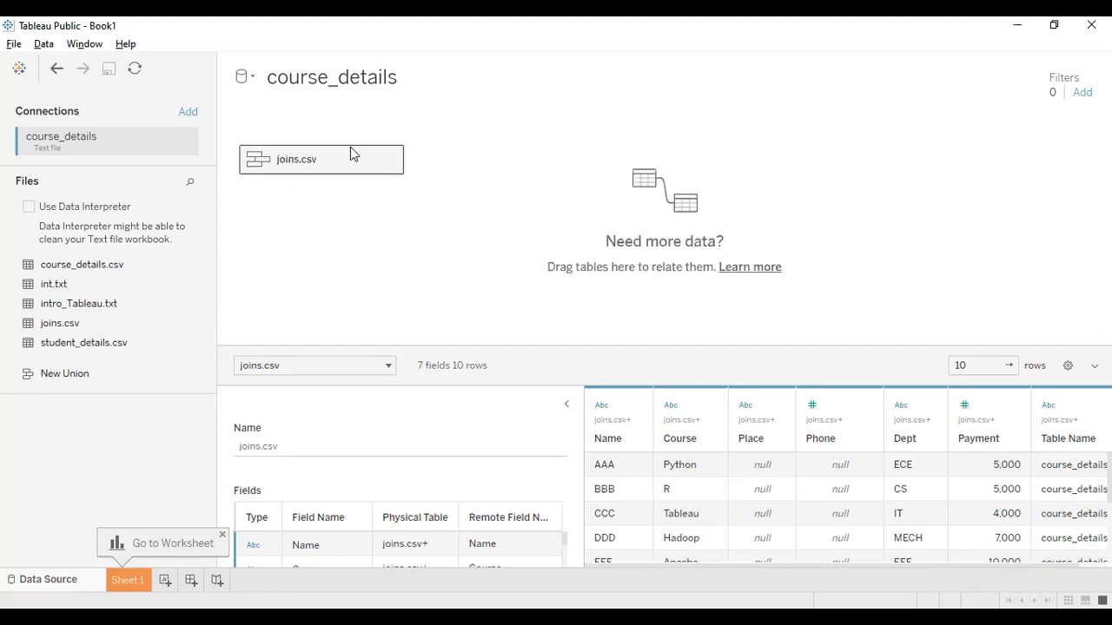
left_click(391, 160)
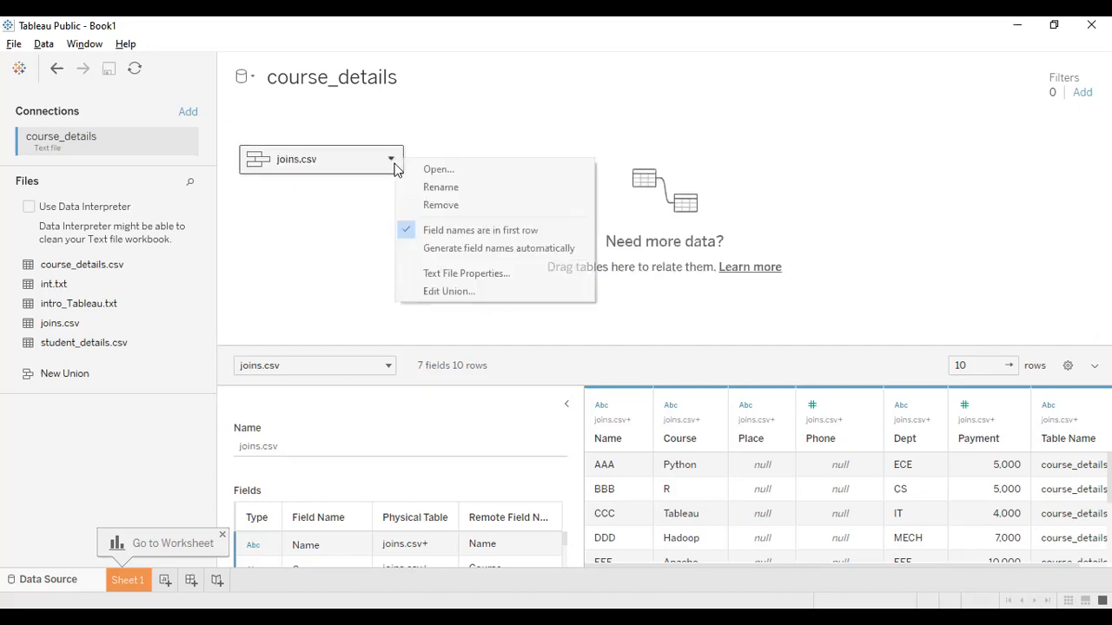
left_click(435, 207)
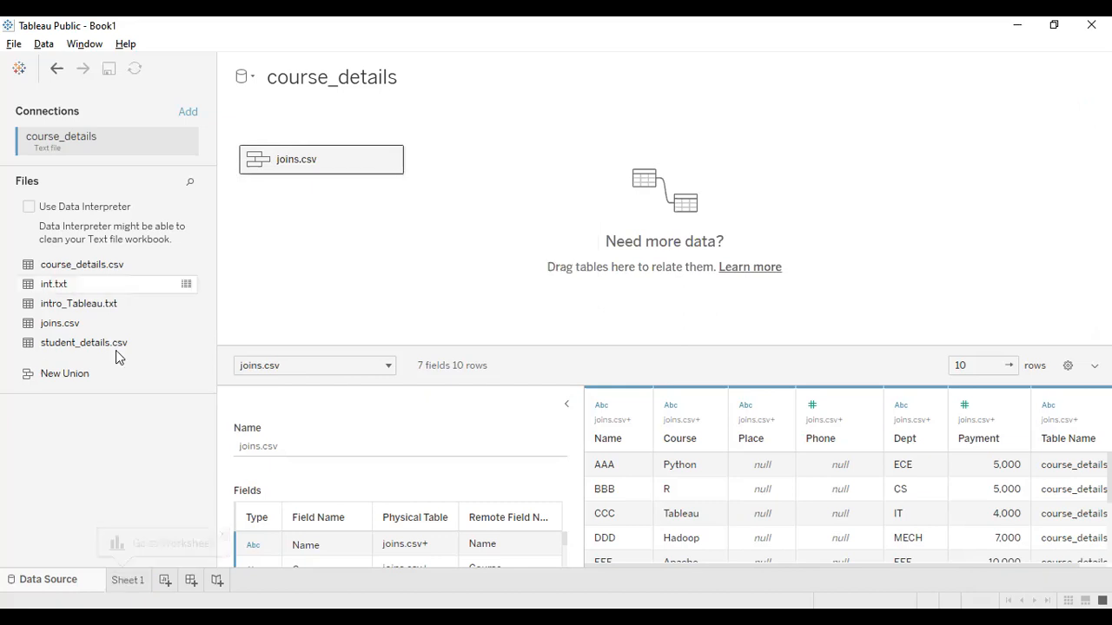
left_click_drag(72, 268, 267, 165)
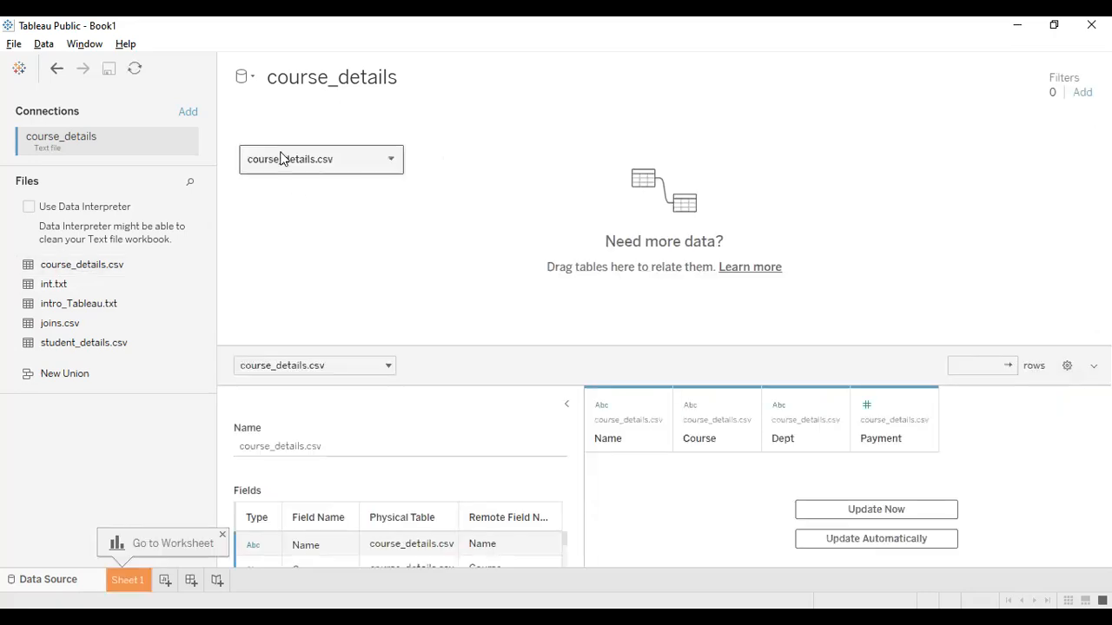
Add a Microsoft Excel connection to the student workbook in the Documents folder.
left_click(189, 112)
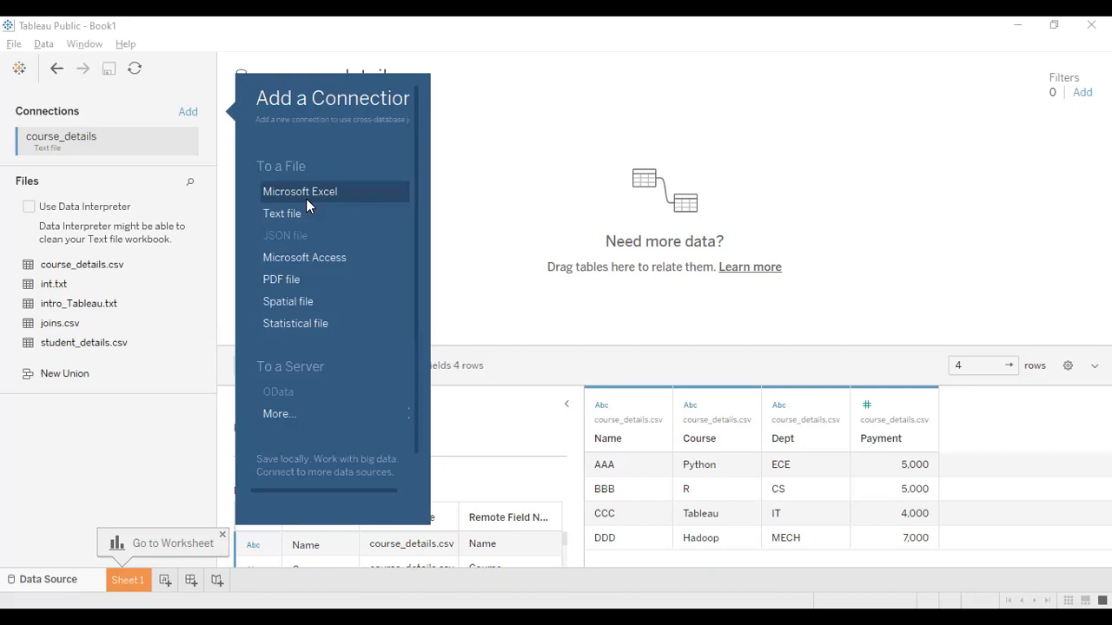
left_click(305, 196)
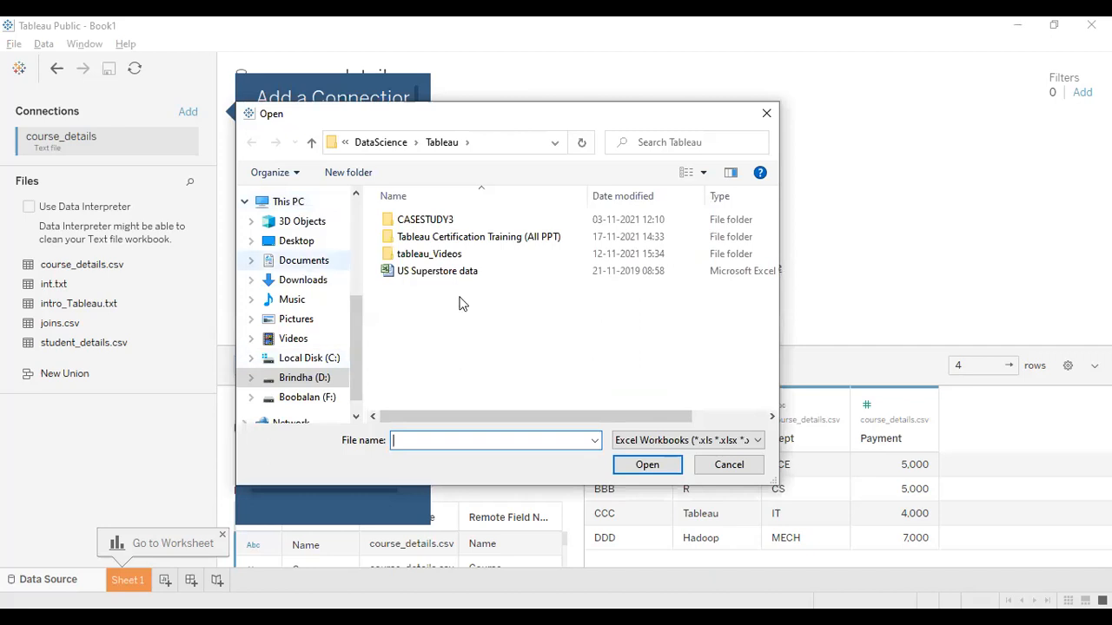
left_click(303, 261)
left_click(417, 309)
left_click(647, 466)
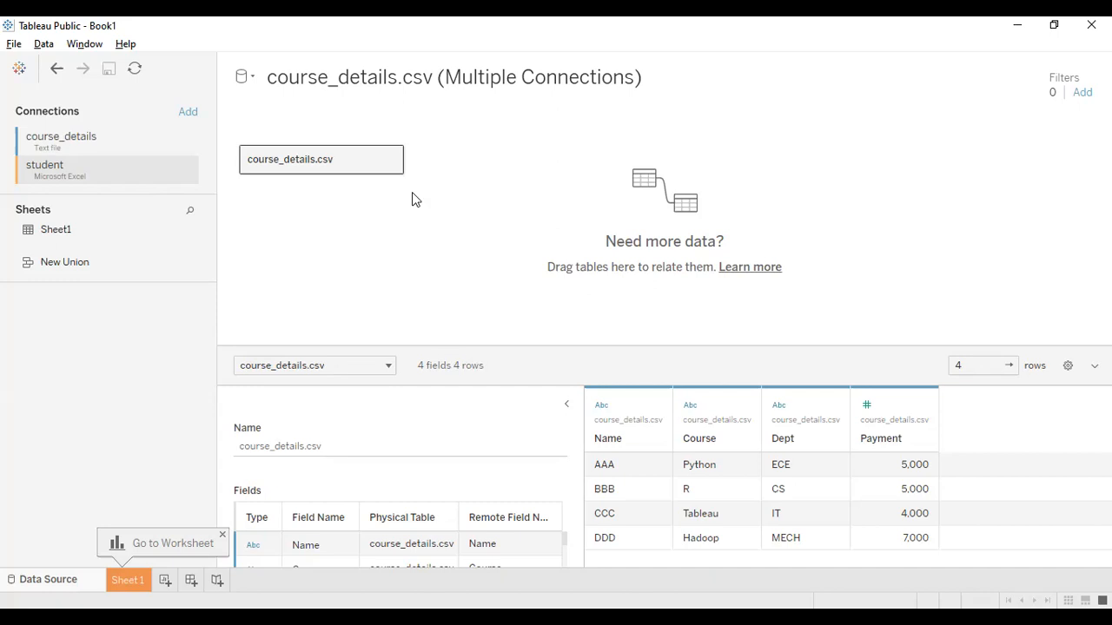
Open the physical tables of course_details.csv and remove the student Excel connection.
double_click(354, 159)
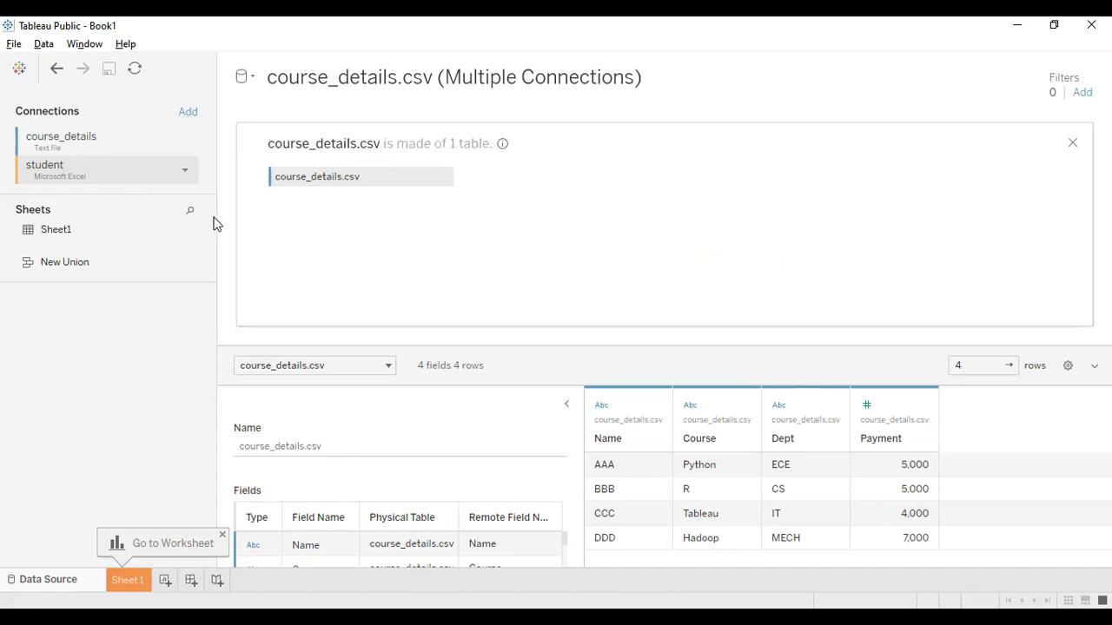
left_click(184, 170)
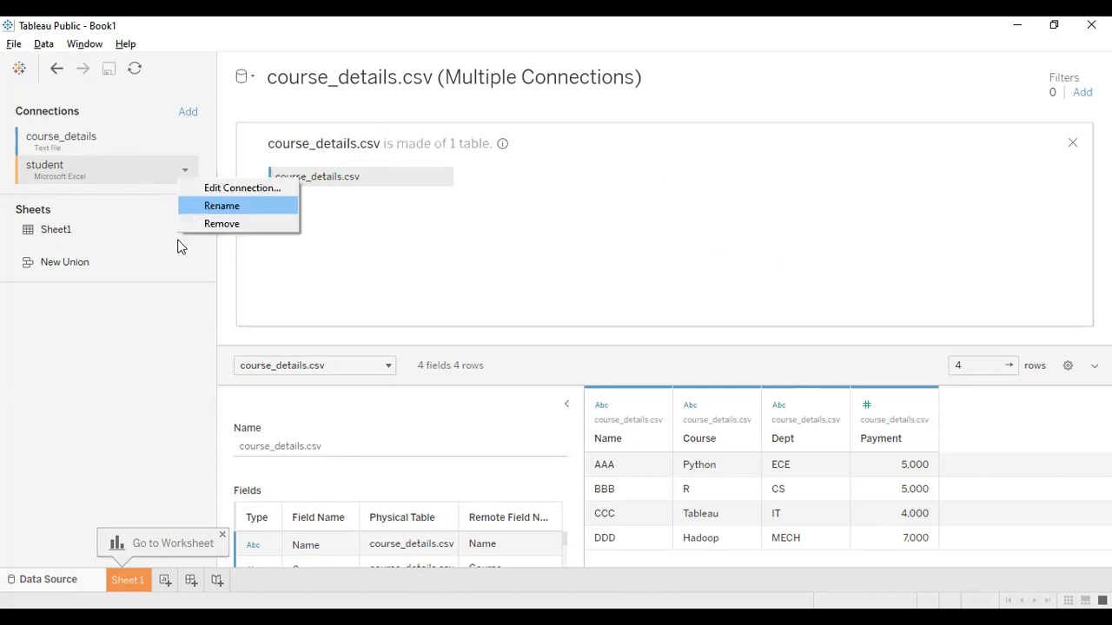
left_click(182, 207)
left_click(181, 172)
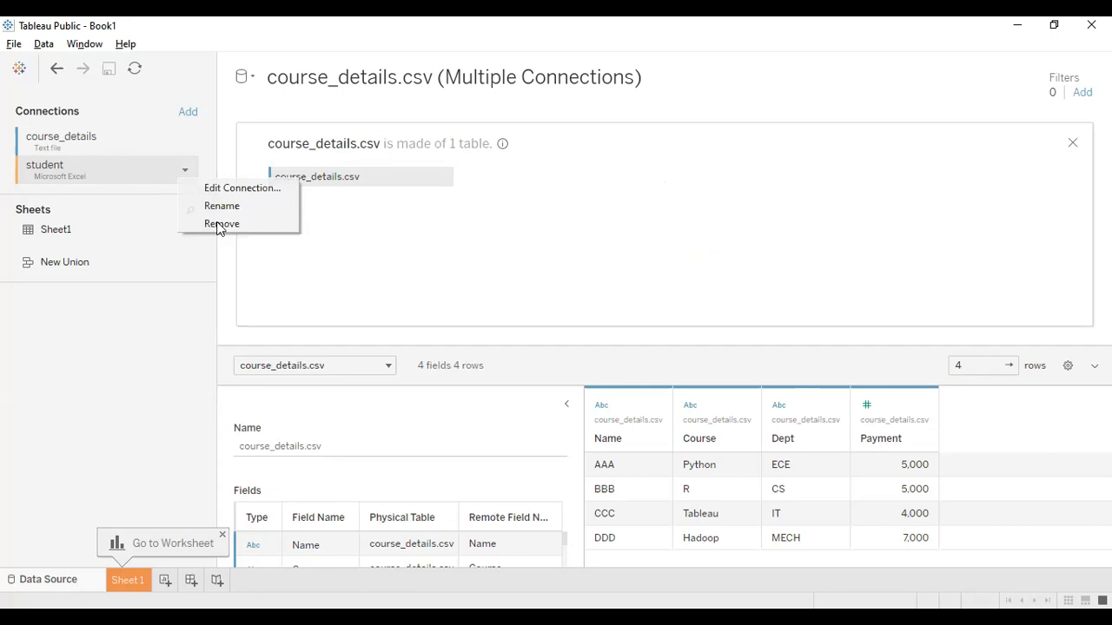
key("Return")
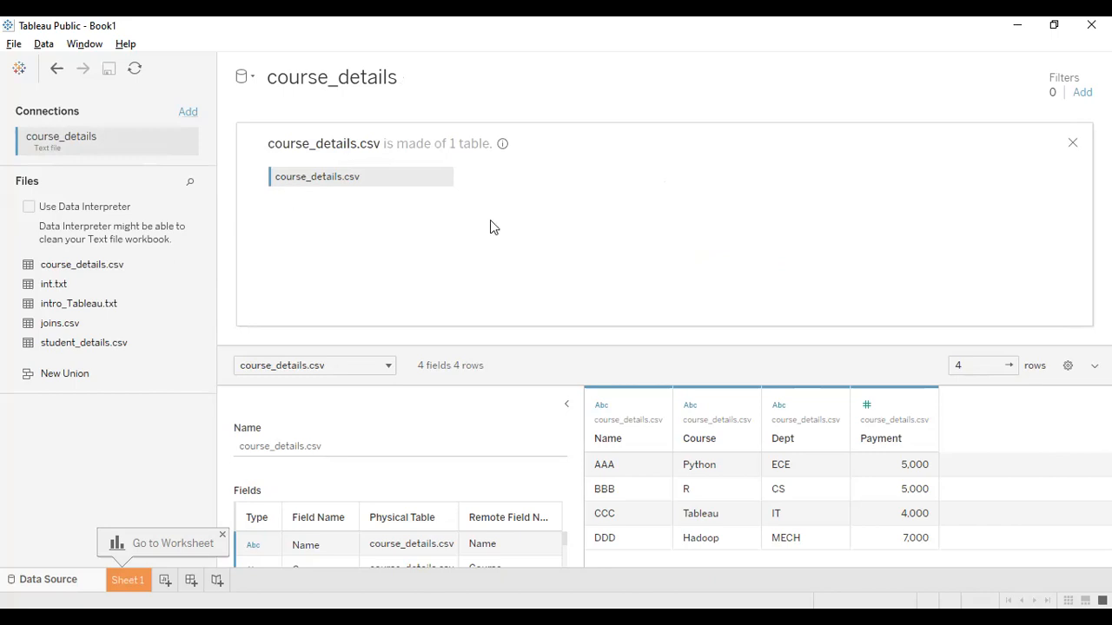
Connect to the student Excel workbook from Documents and left-join its Sheet1 to course_details.csv on Name, checking the previewed rows.
left_click(413, 306)
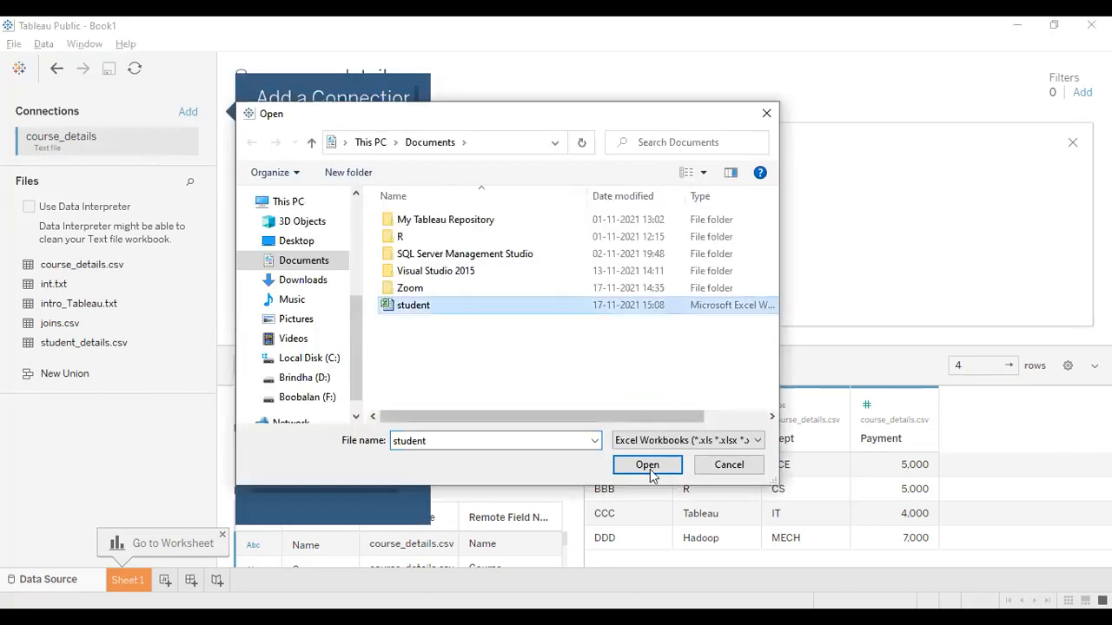
left_click(647, 466)
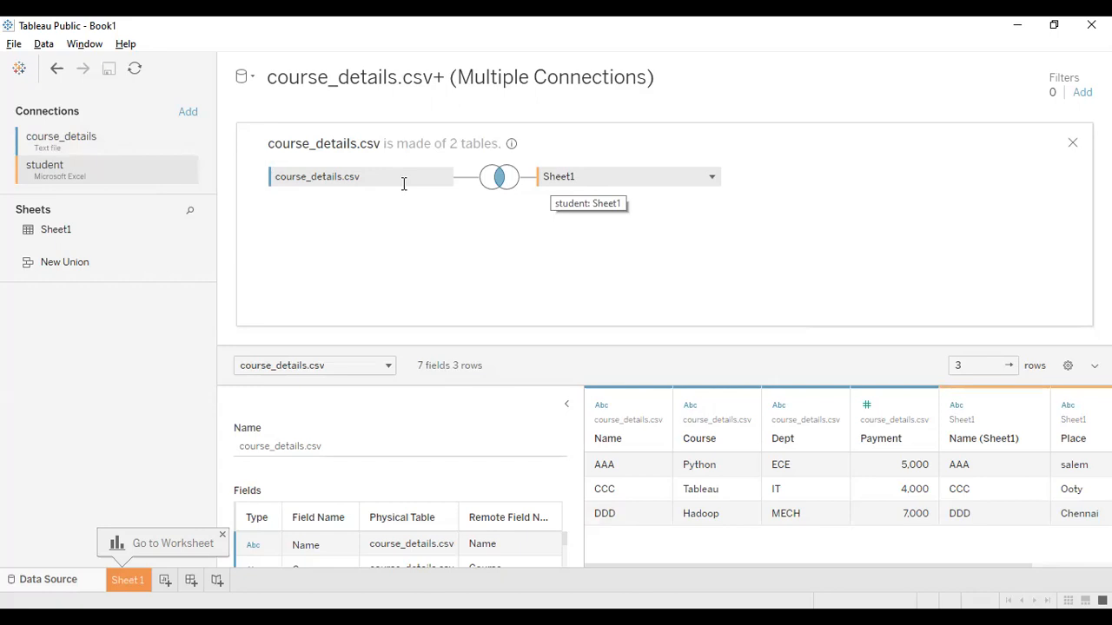
left_click(502, 179)
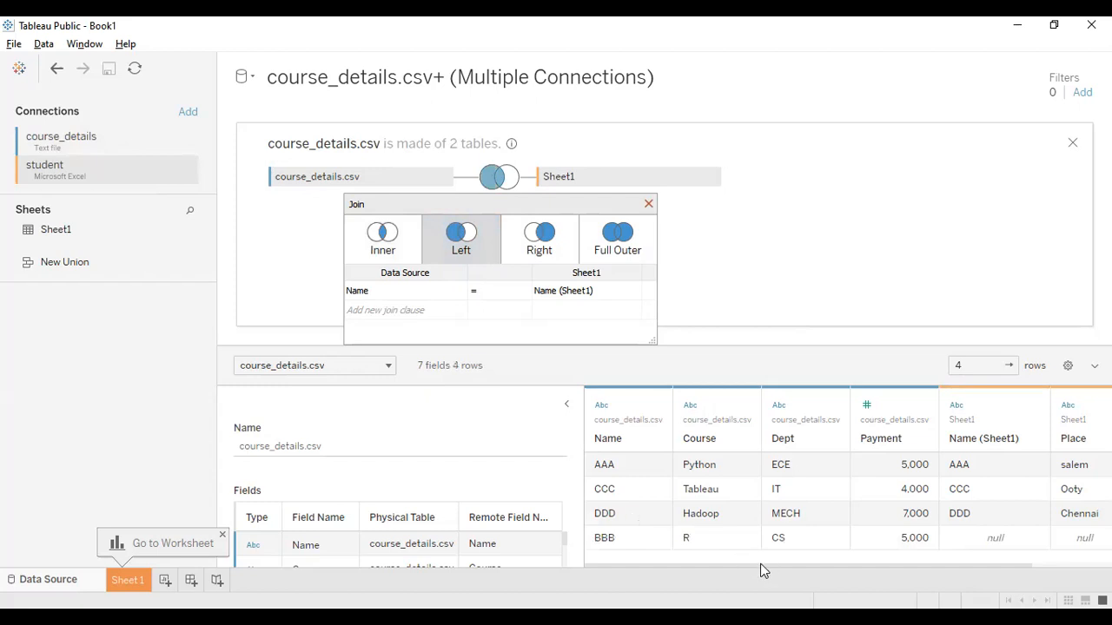
left_click_drag(839, 563, 890, 563)
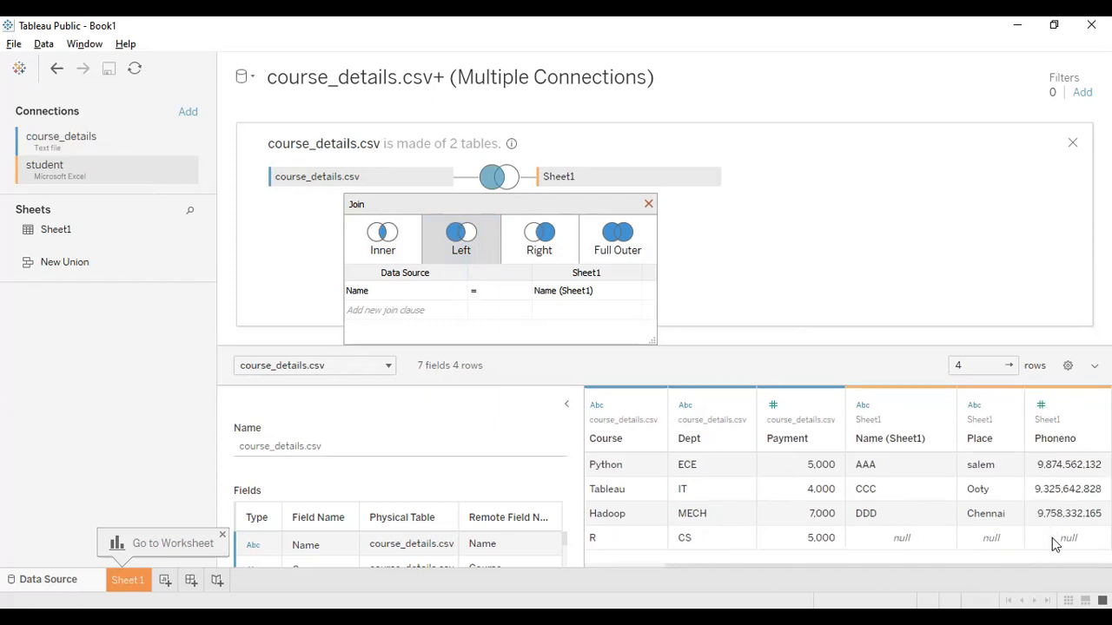
left_click(417, 293)
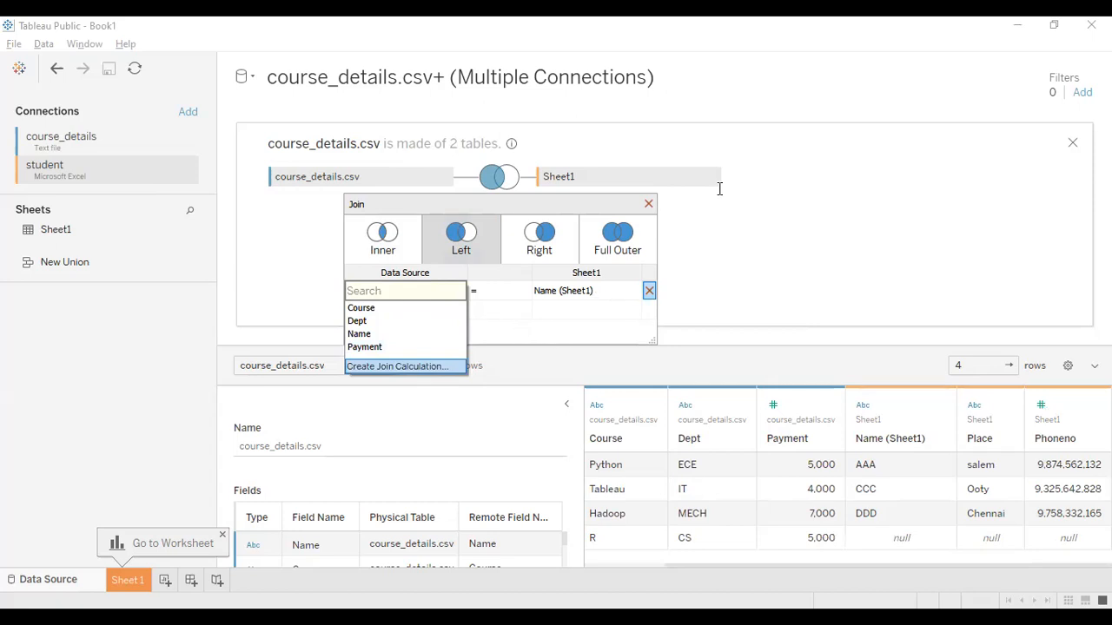
key("Return")
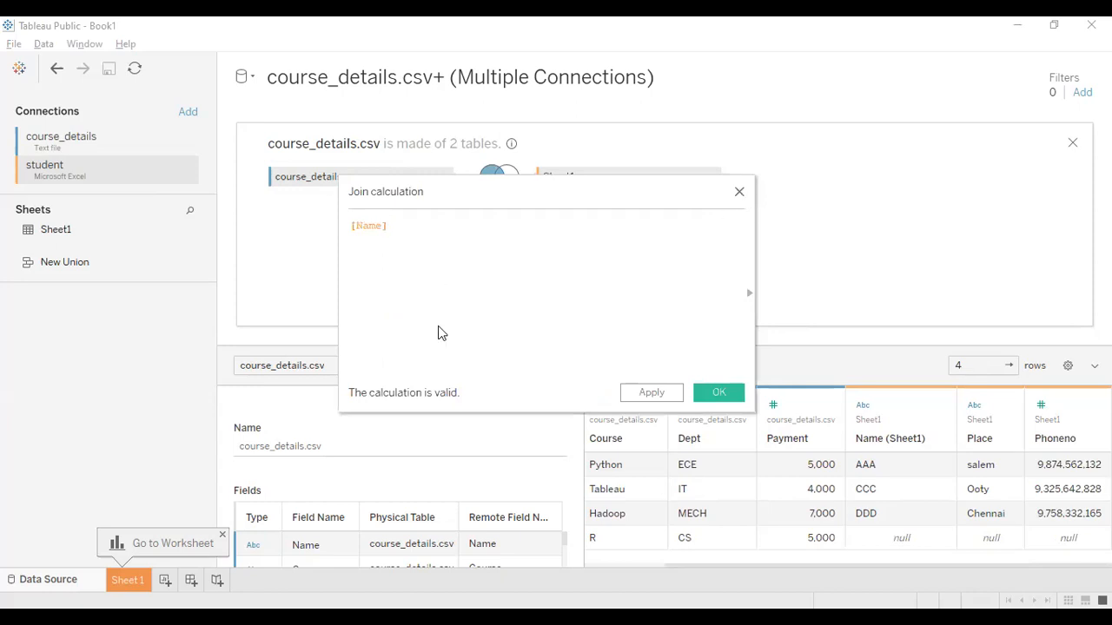
key("Escape")
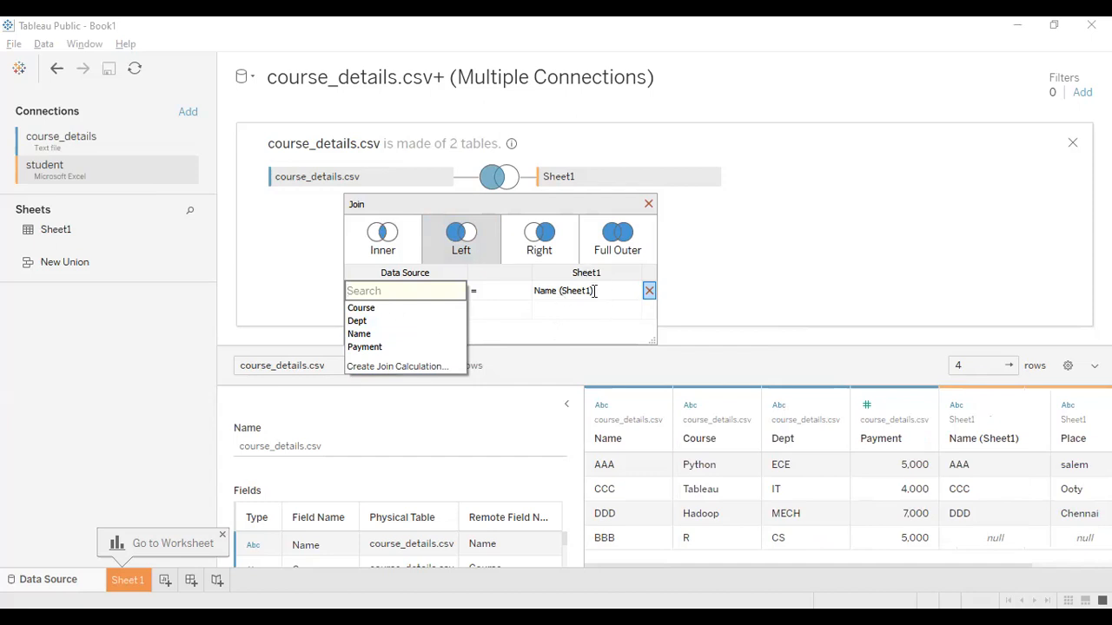
Change the join between course_details.csv and Sheet1 to a right join and examine its rows and columns in the data preview.
left_click(538, 236)
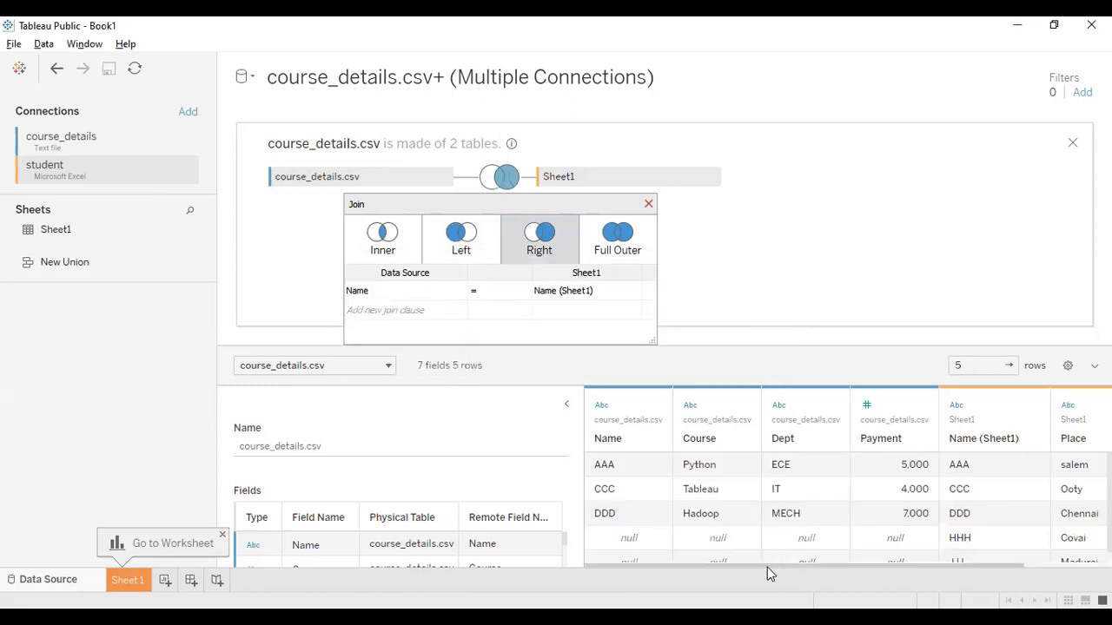
scroll(841, 572, "right", 2)
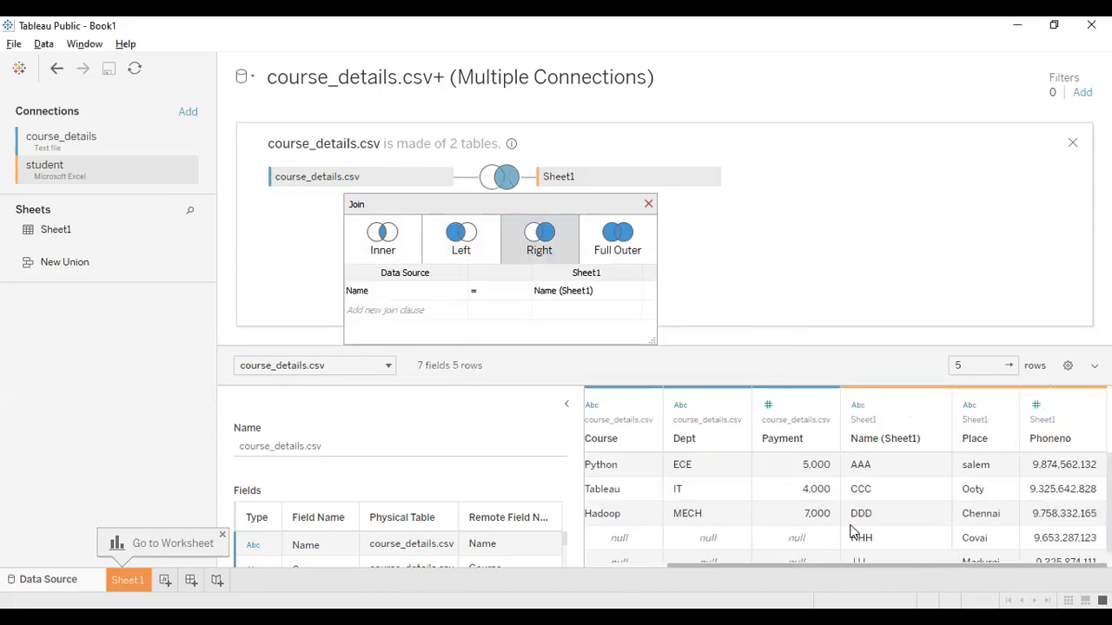
scroll(875, 542, "down", 1)
scroll(876, 546, "up", 1)
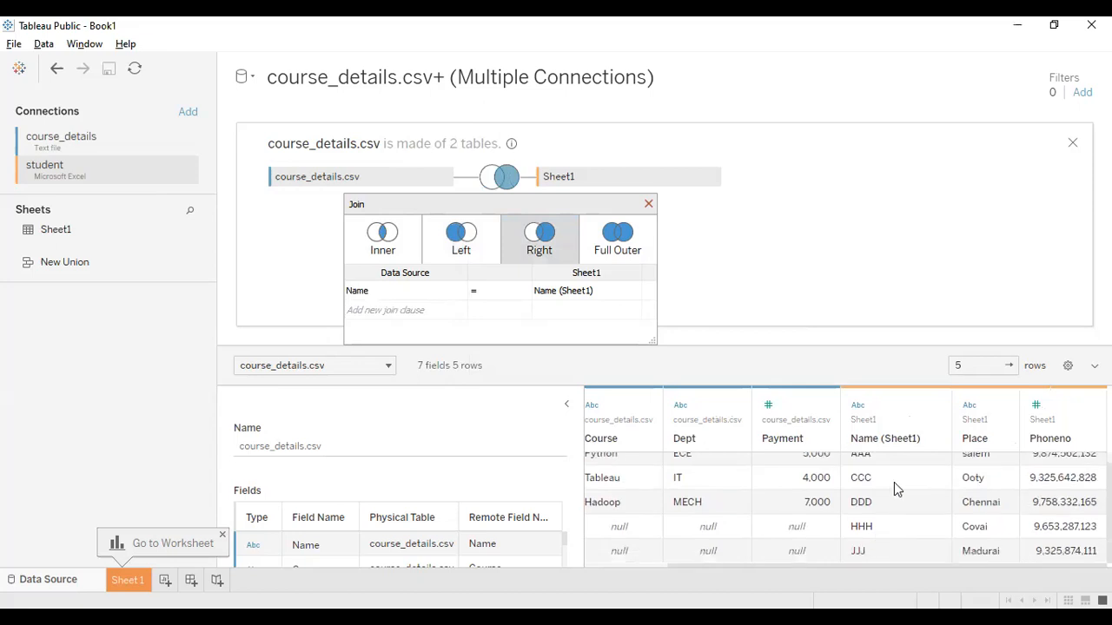
left_click_drag(841, 566, 726, 568)
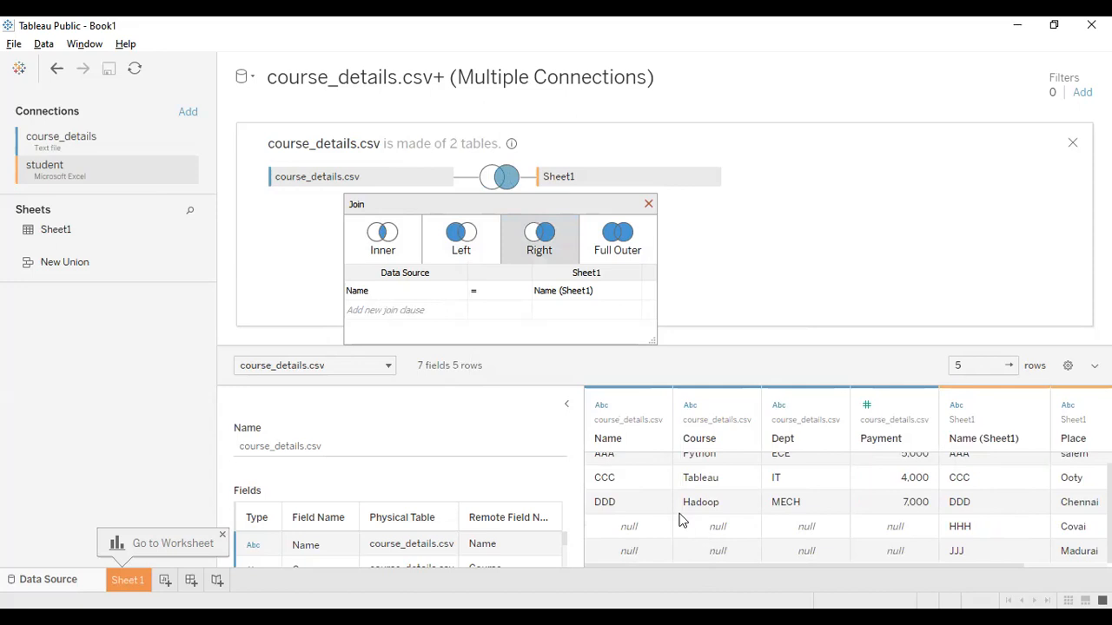
scroll(680, 518, "up", 1)
scroll(680, 518, "down", 1)
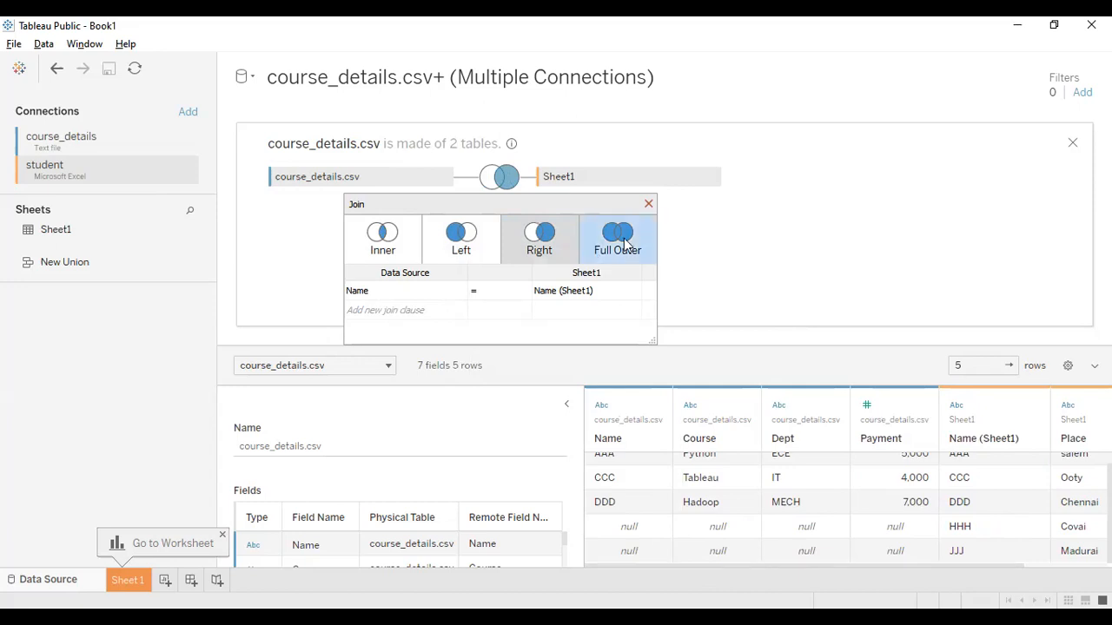
Change the join between course_details.csv and Sheet1 to a full outer join and examine the previewed rows and columns.
left_click(624, 246)
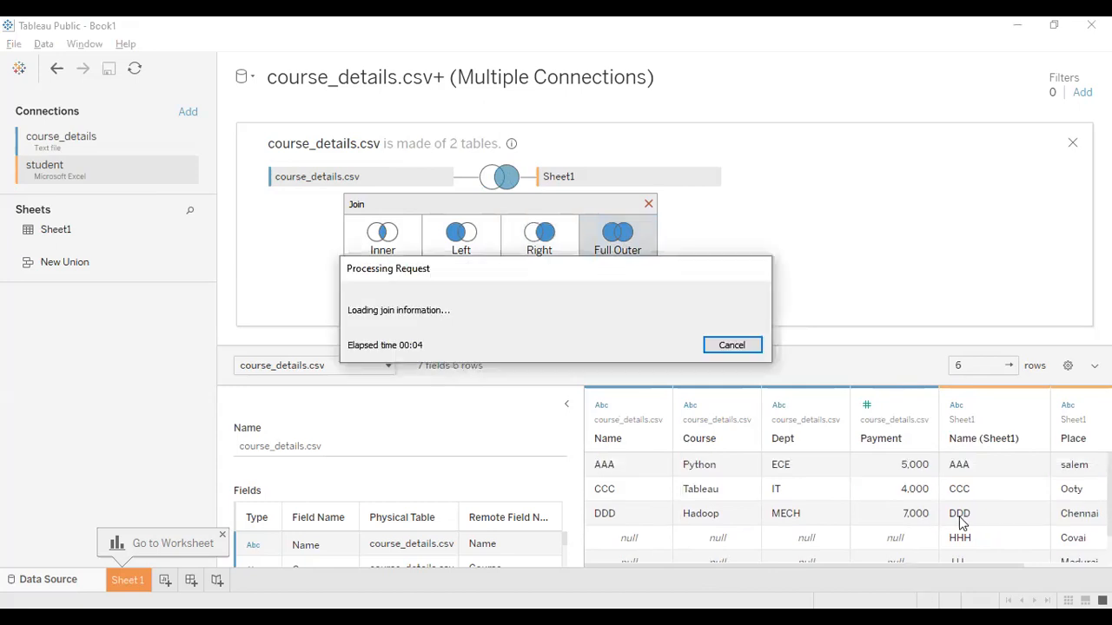
scroll(972, 523, "down", 2)
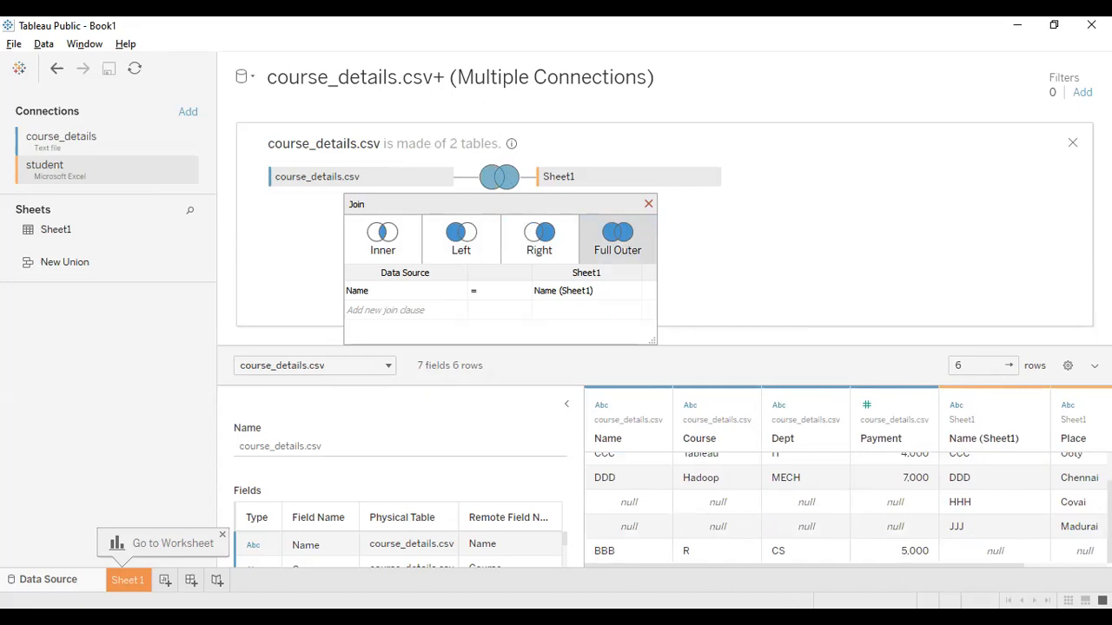
left_click_drag(819, 563, 955, 566)
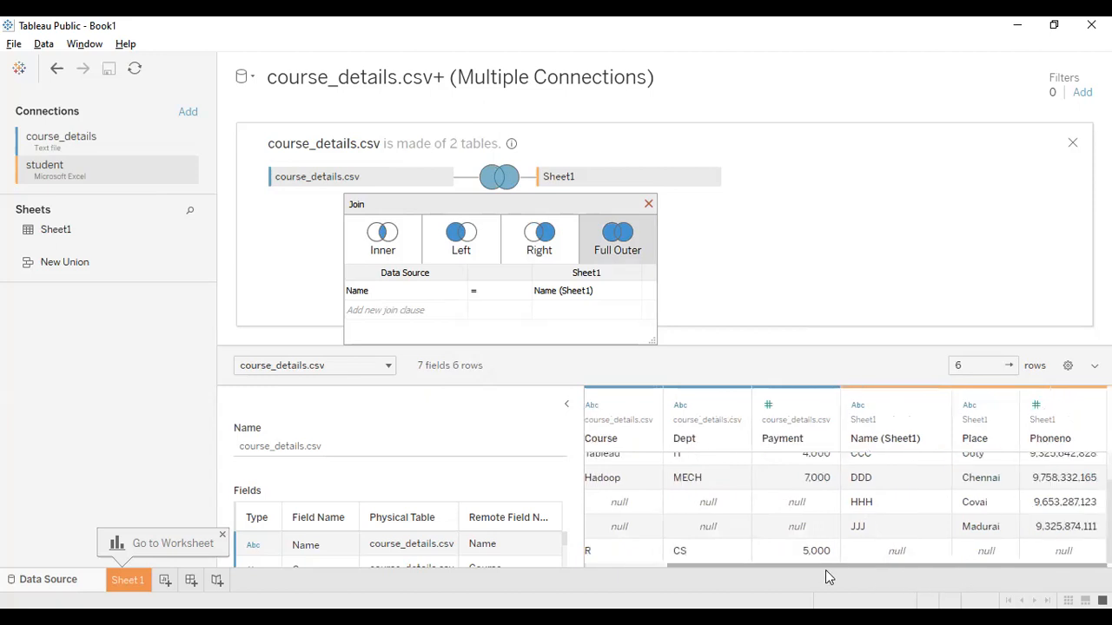
left_click_drag(825, 568, 764, 563)
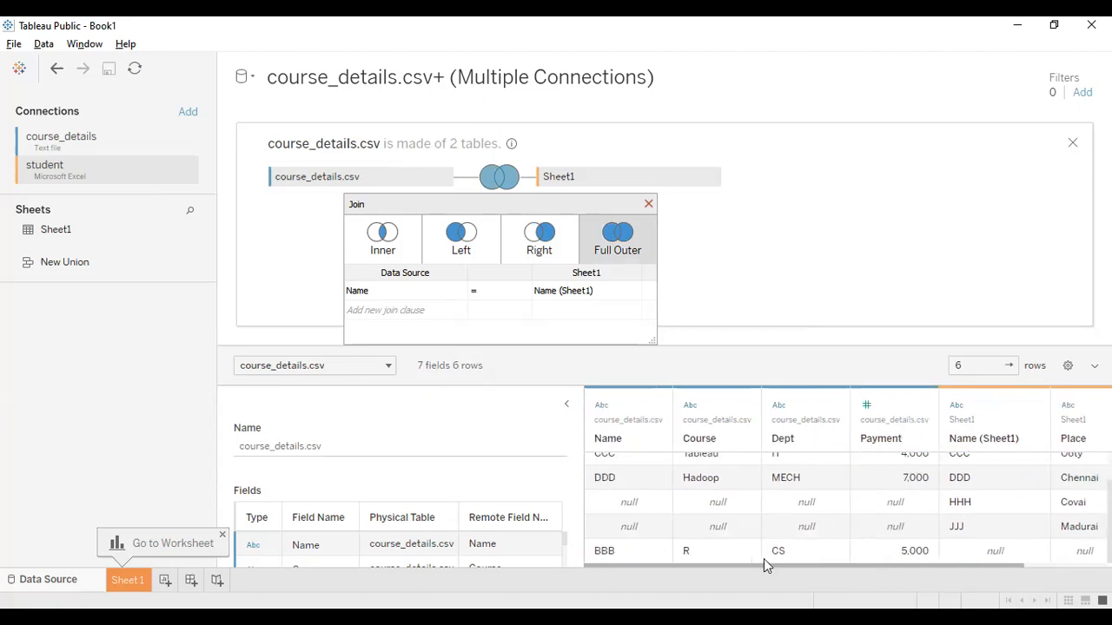
Close the join settings and, on Sheet 1, plot the sum of Payment as rows against Name (Sheet1) as columns.
left_click(650, 207)
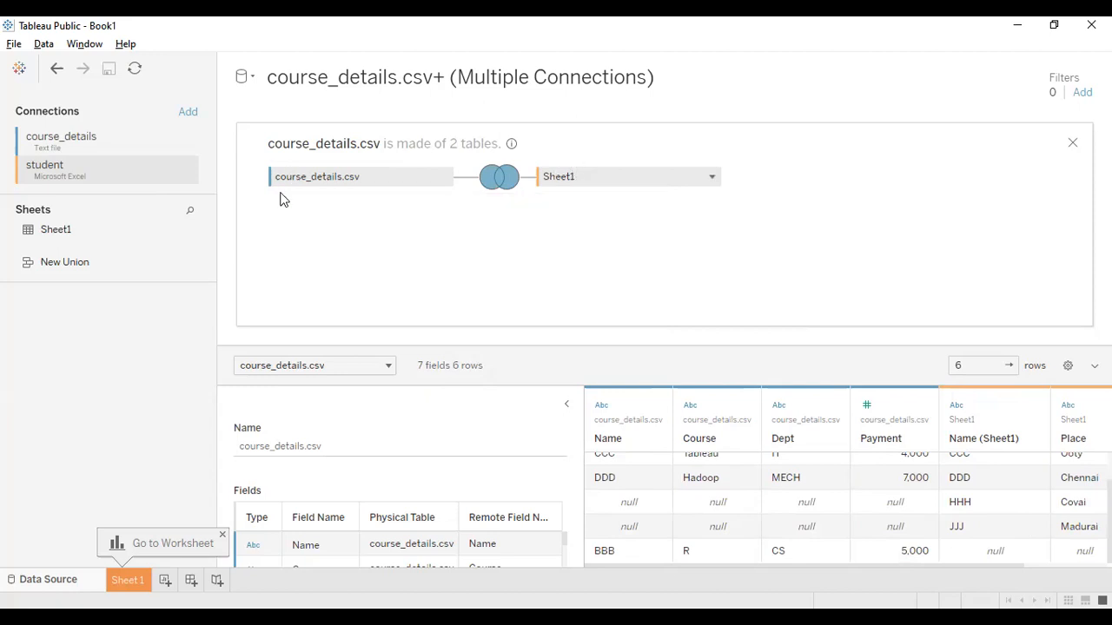
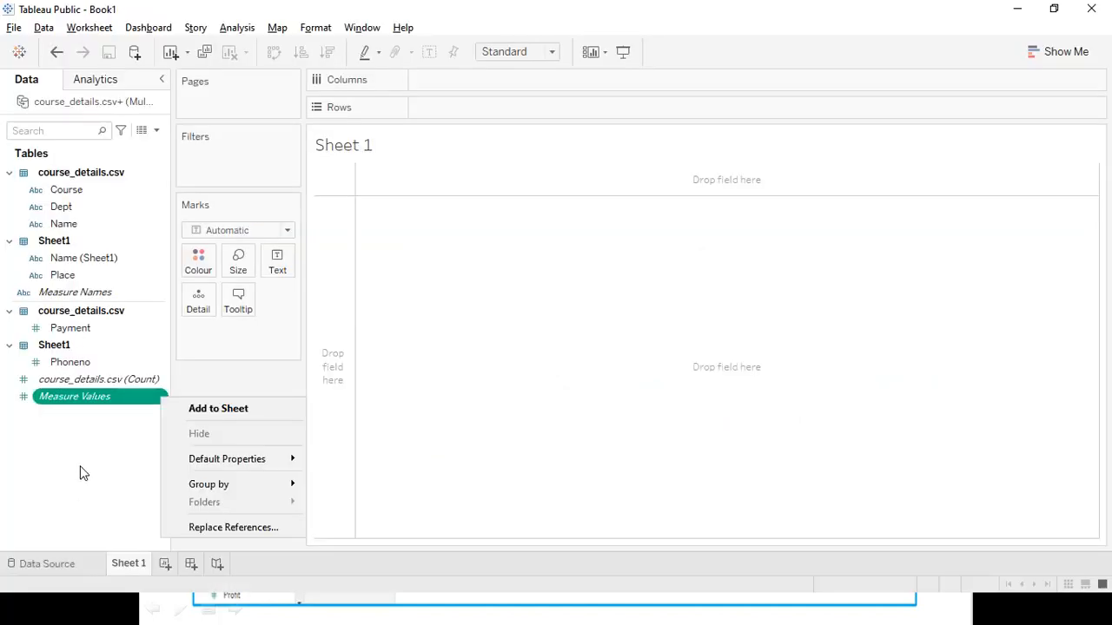
left_click(75, 328)
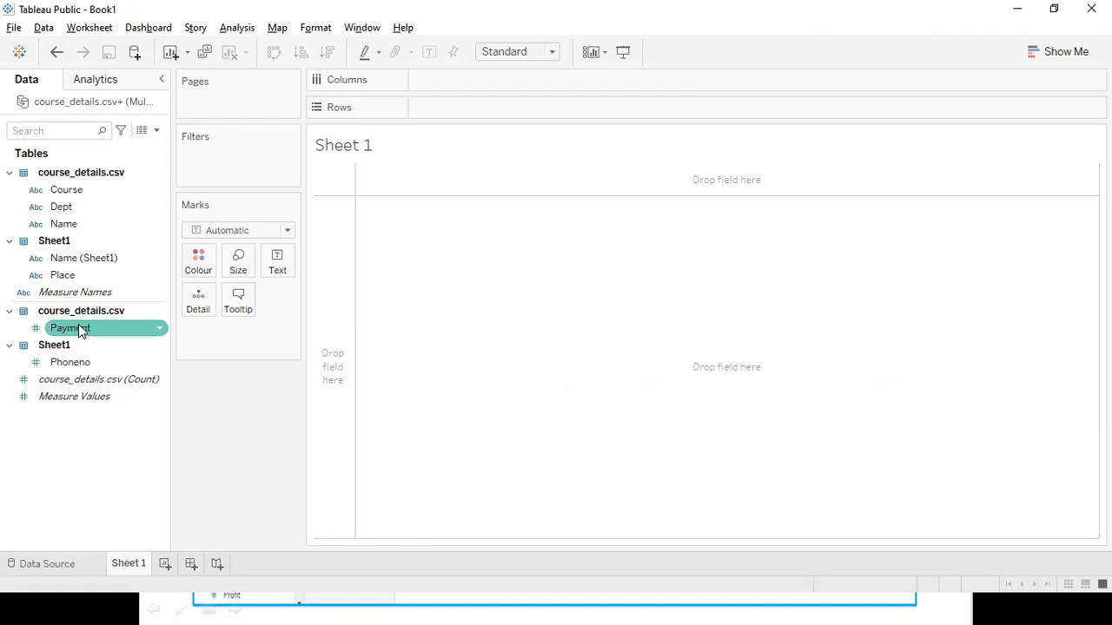
left_click_drag(80, 334, 446, 109)
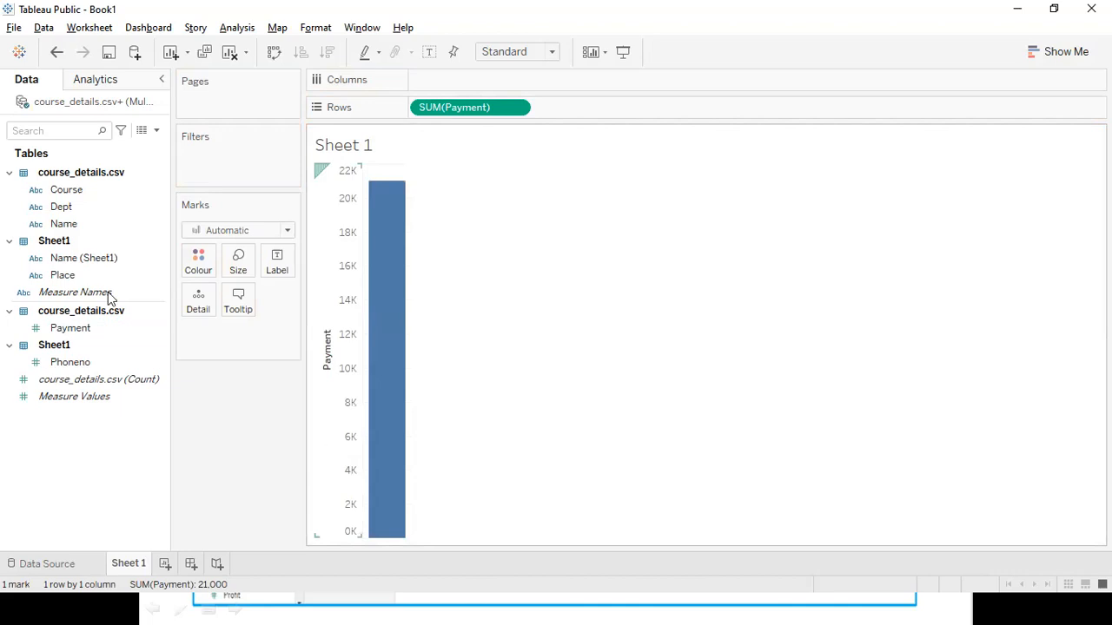
left_click_drag(76, 259, 447, 85)
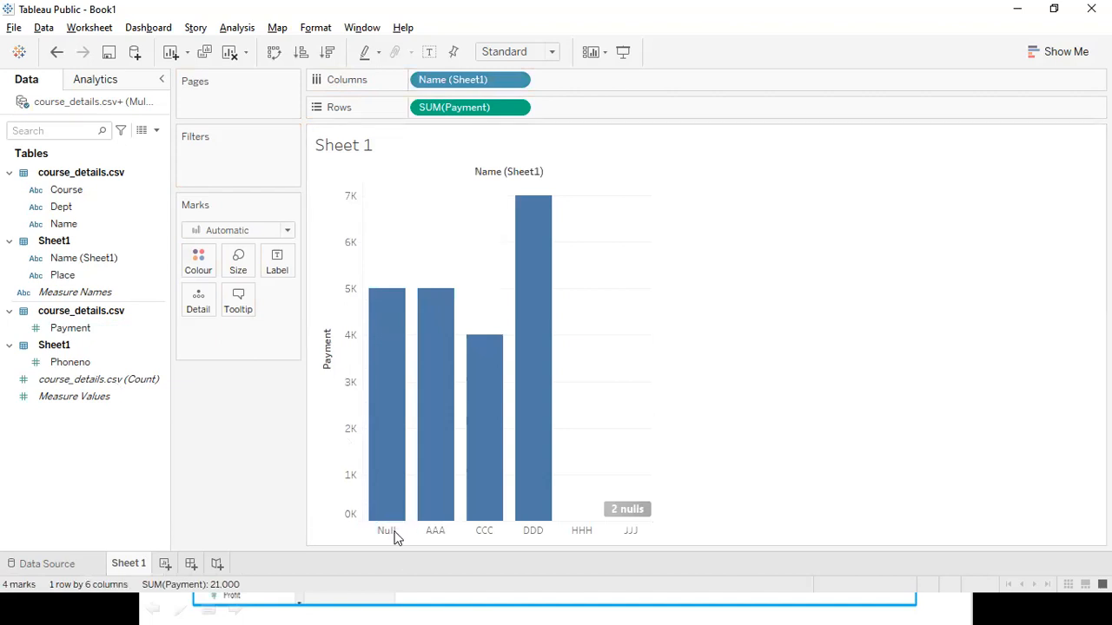
left_click(56, 227)
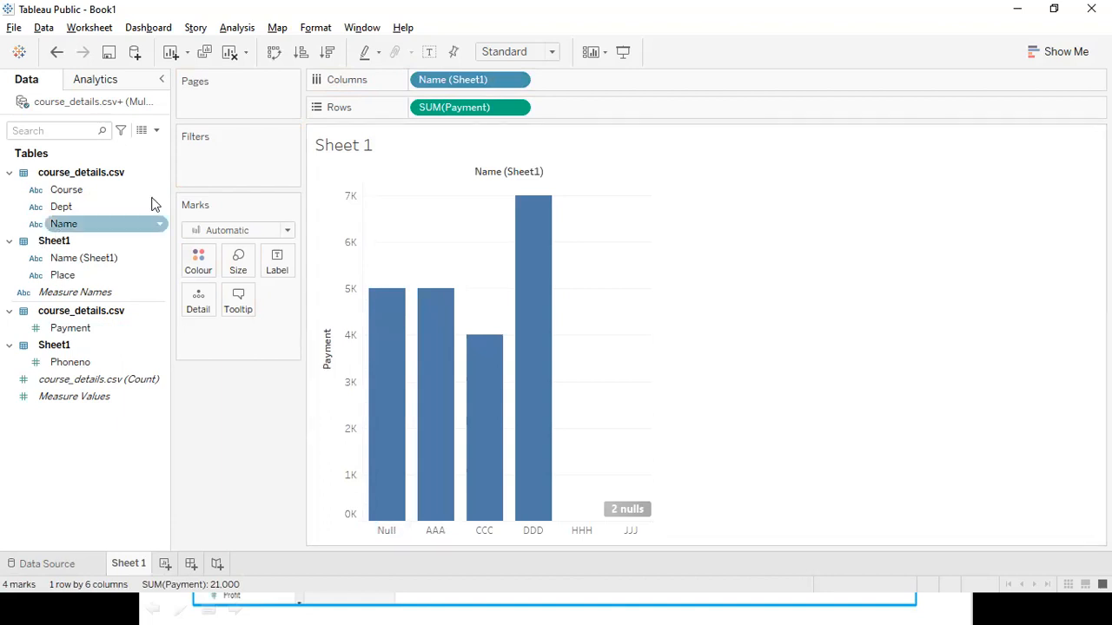
Change the join between course_details.csv and Sheet1 to an inner join and return to the Sheet 1 chart.
left_click(119, 446)
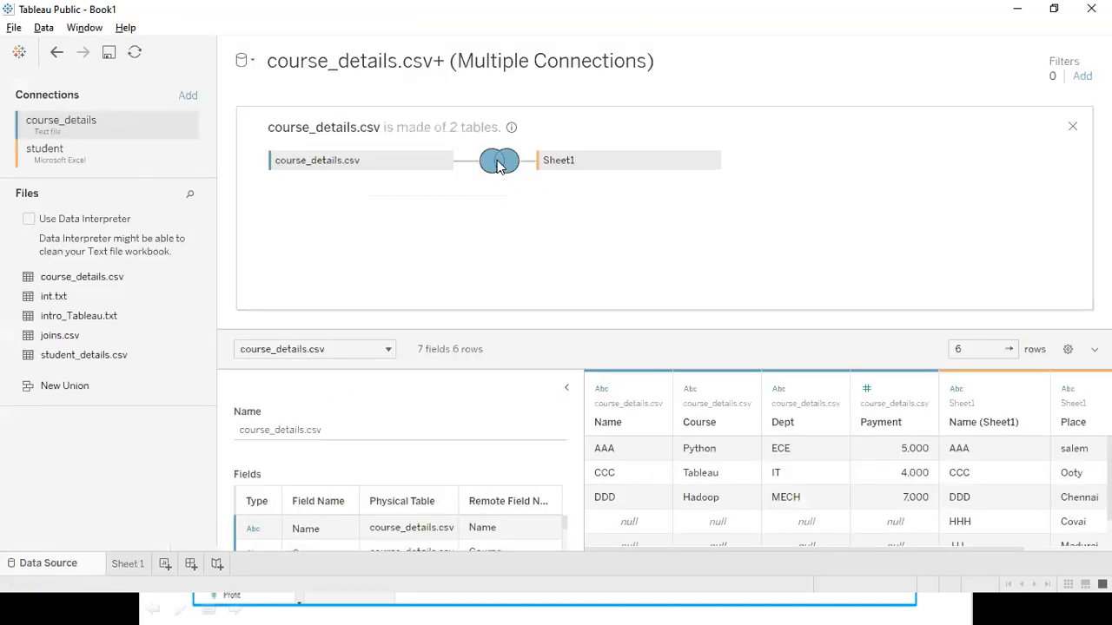
left_click(499, 165)
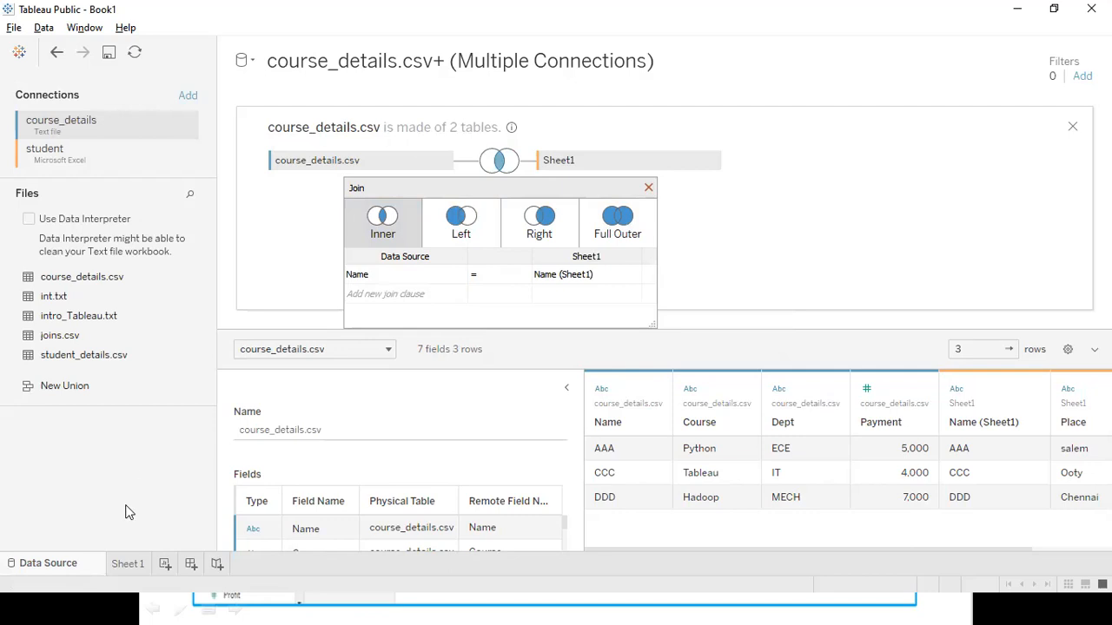
left_click(122, 570)
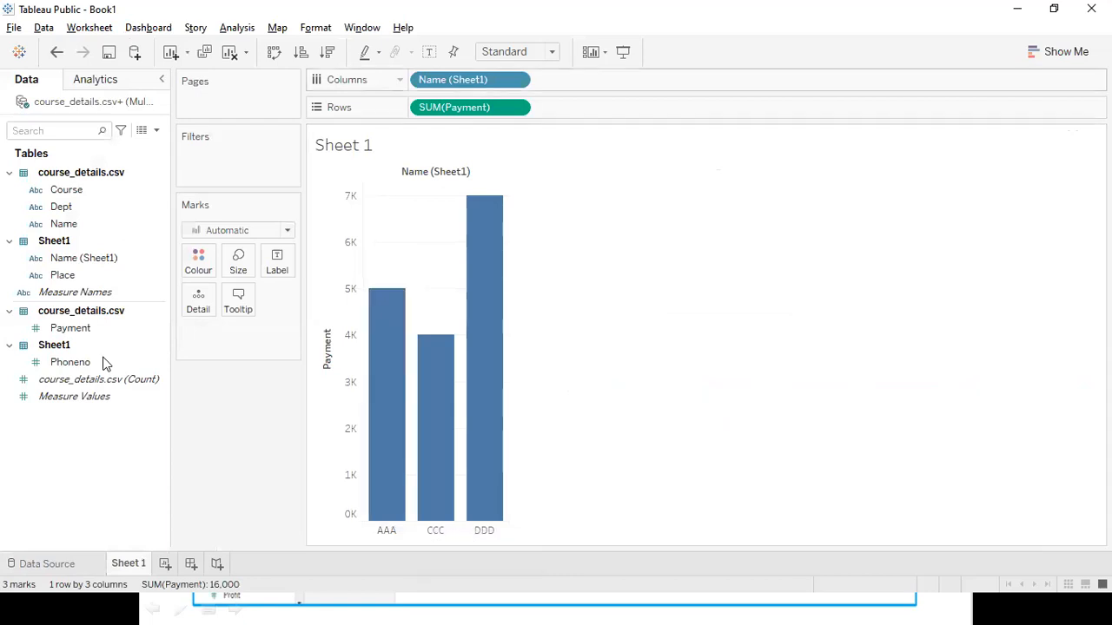
Examine the dimension fields that course_details.csv and Sheet1 contribute to the joined data source.
left_click(120, 214)
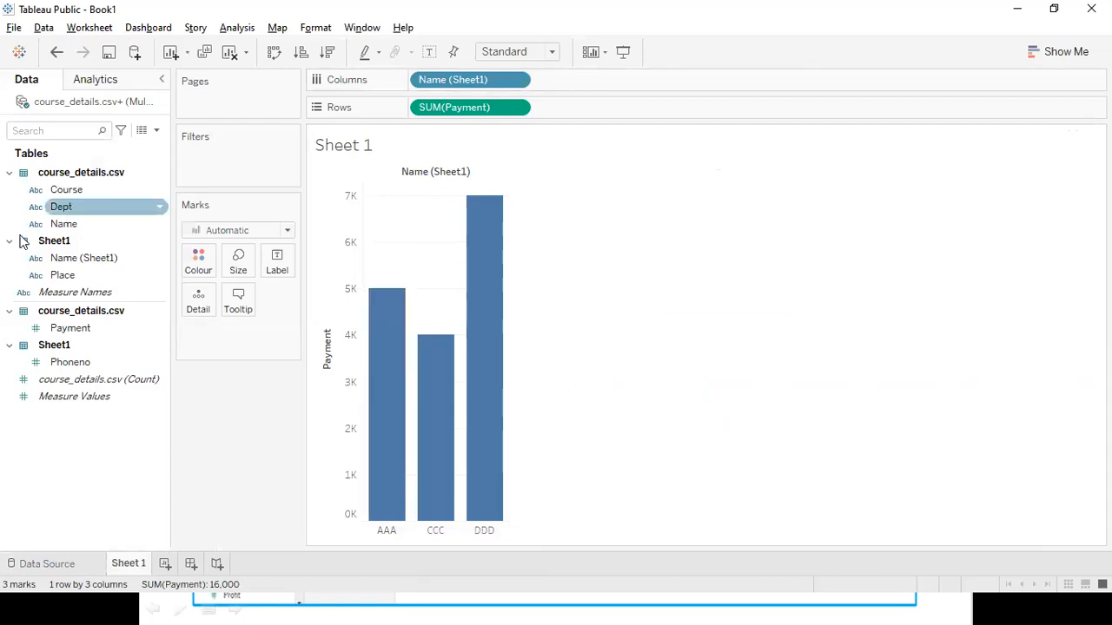
left_click(55, 227)
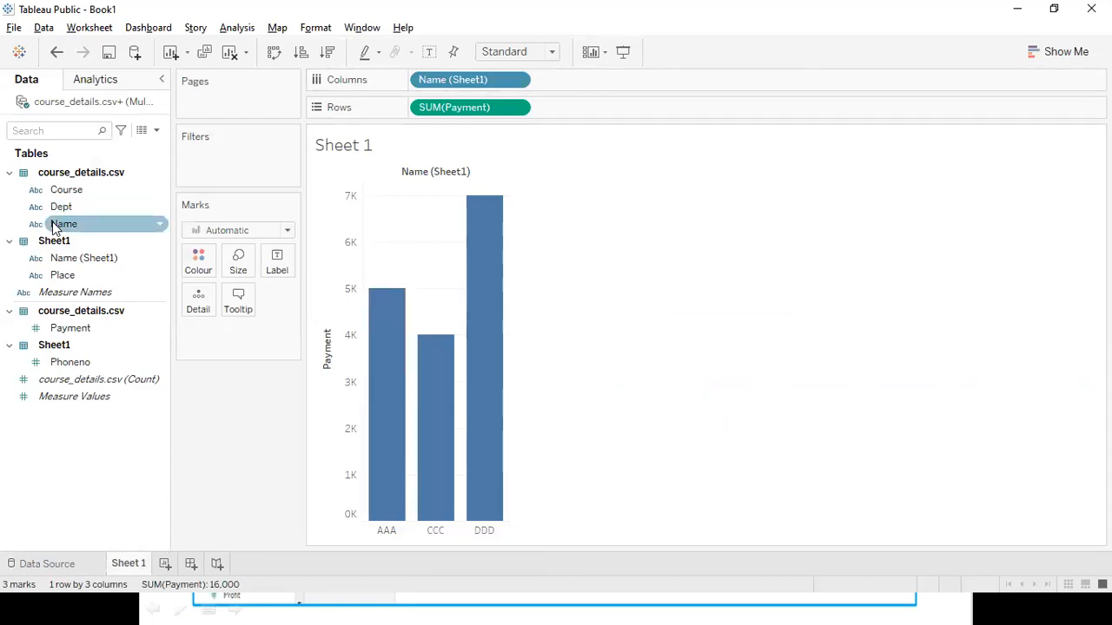
left_click(130, 258)
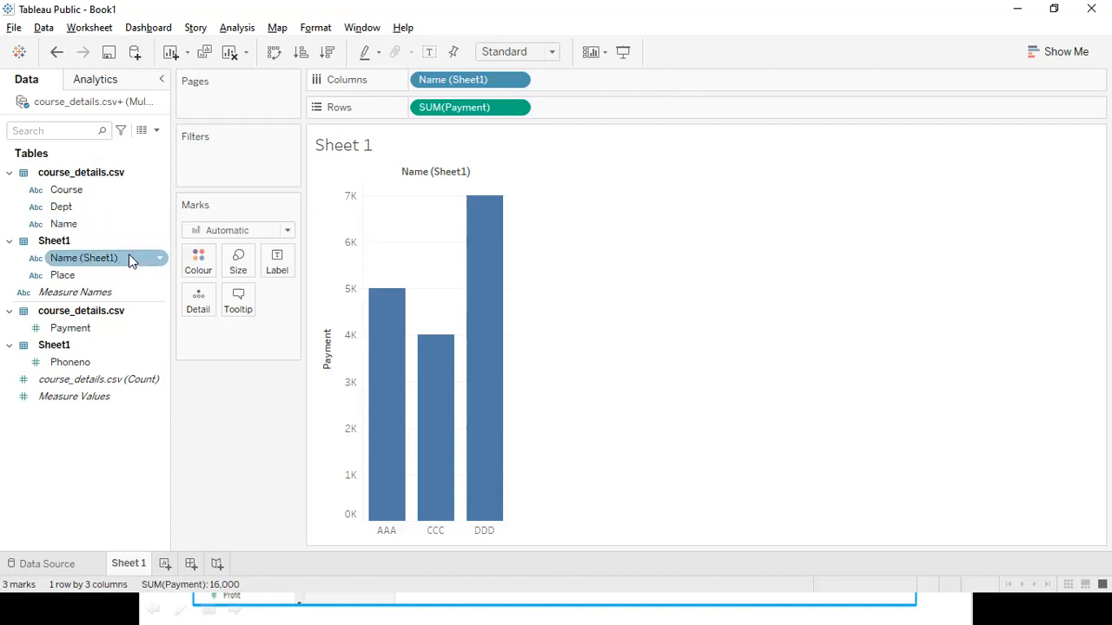
left_click(83, 194)
left_click(123, 208)
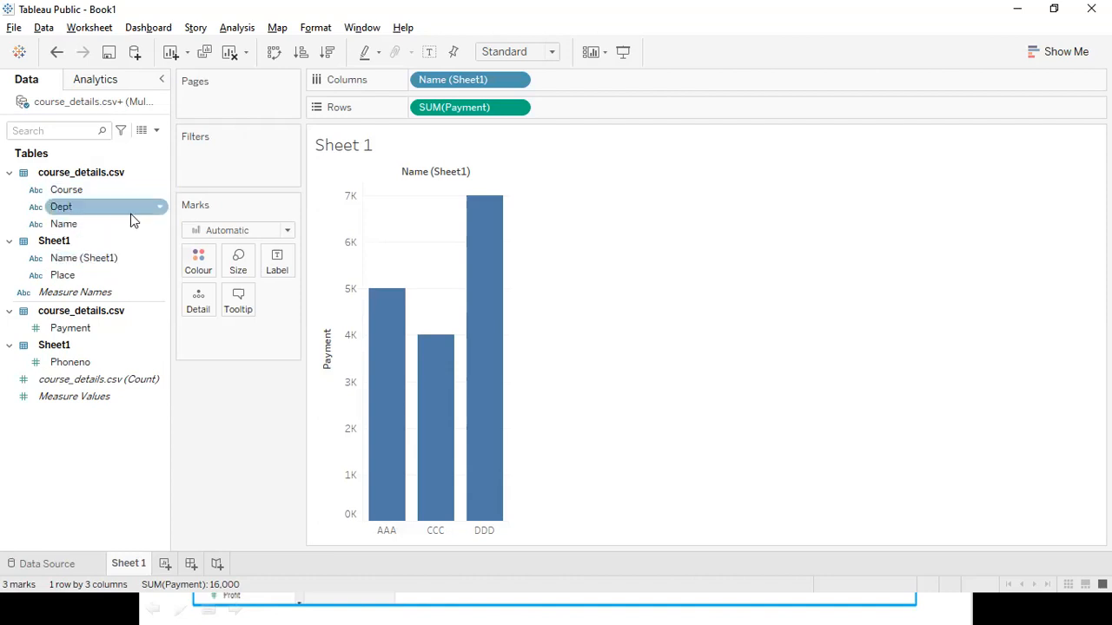
left_click(47, 429)
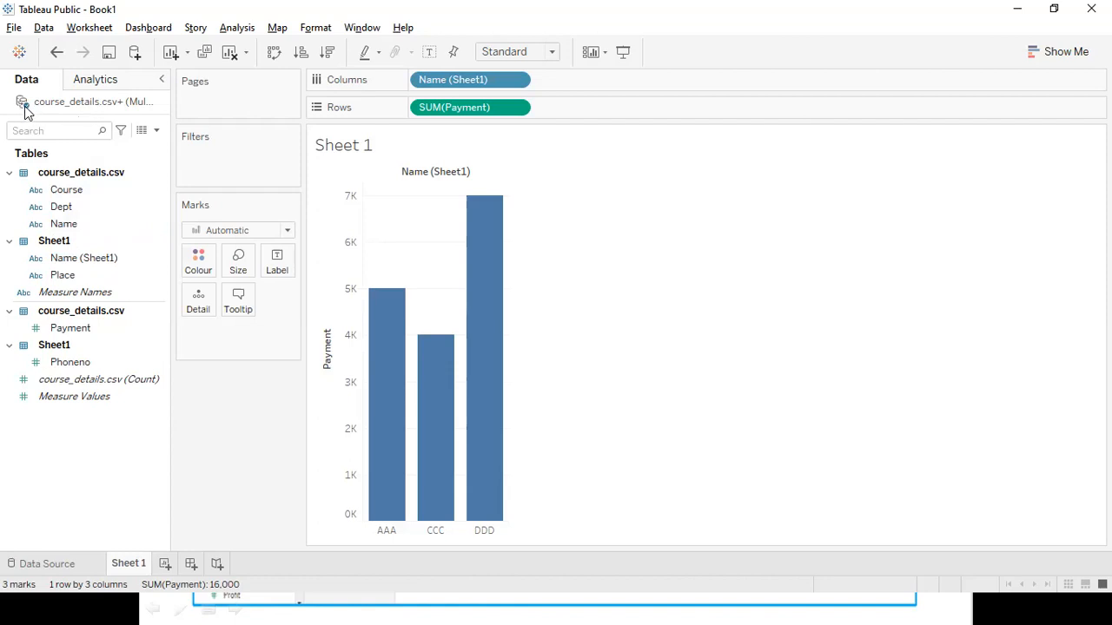
Review the field grouping and sorting options and the connection types offered for a new data source.
left_click(156, 132)
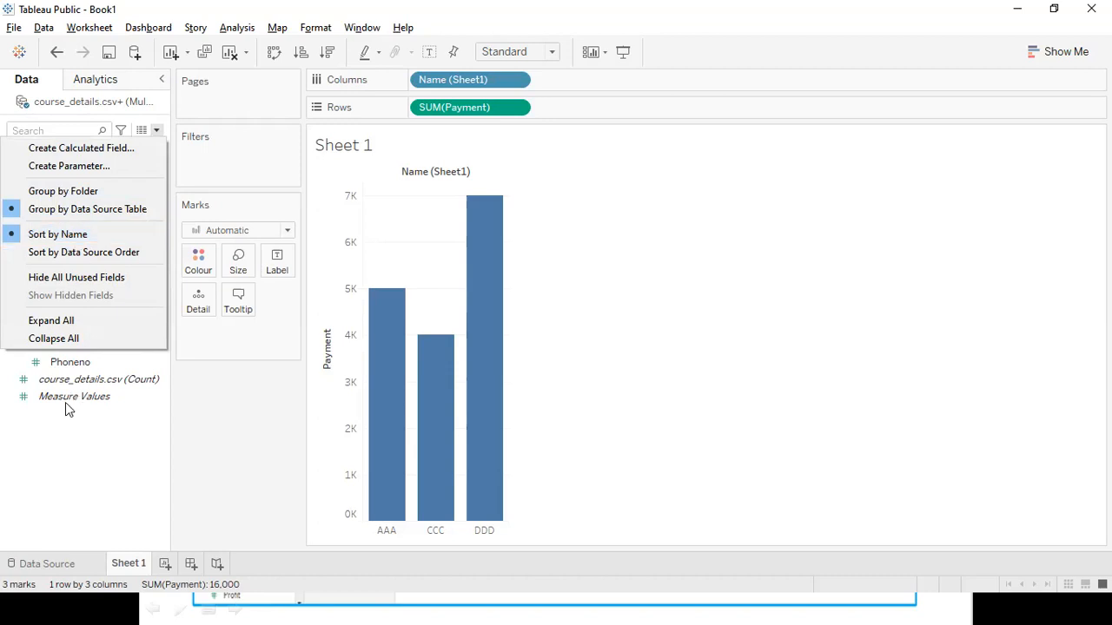
left_click(103, 457)
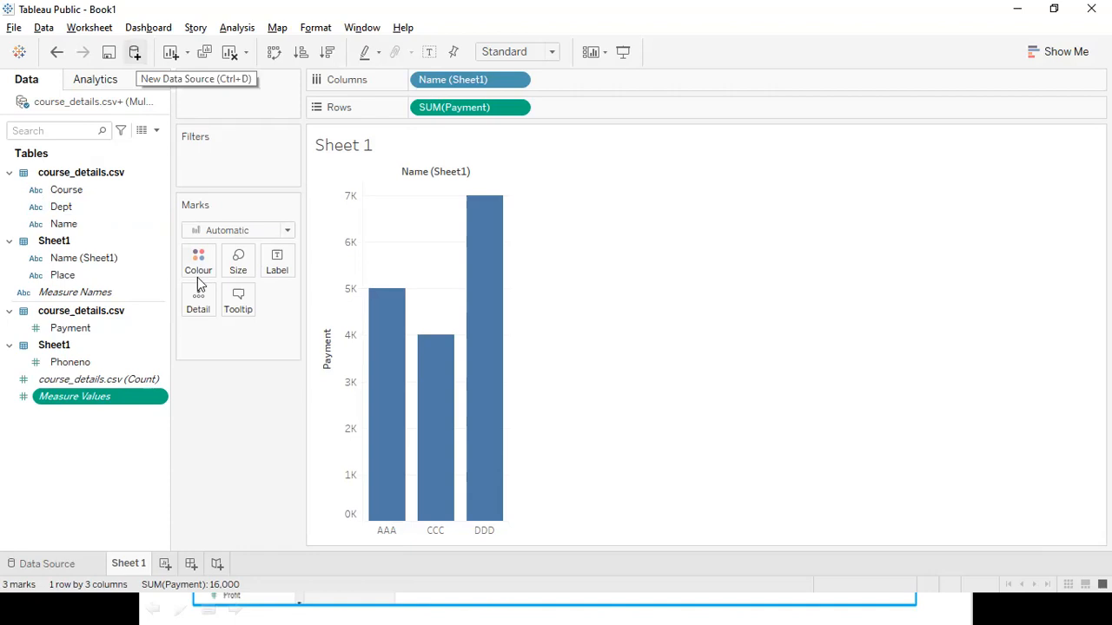
key("ctrl+d")
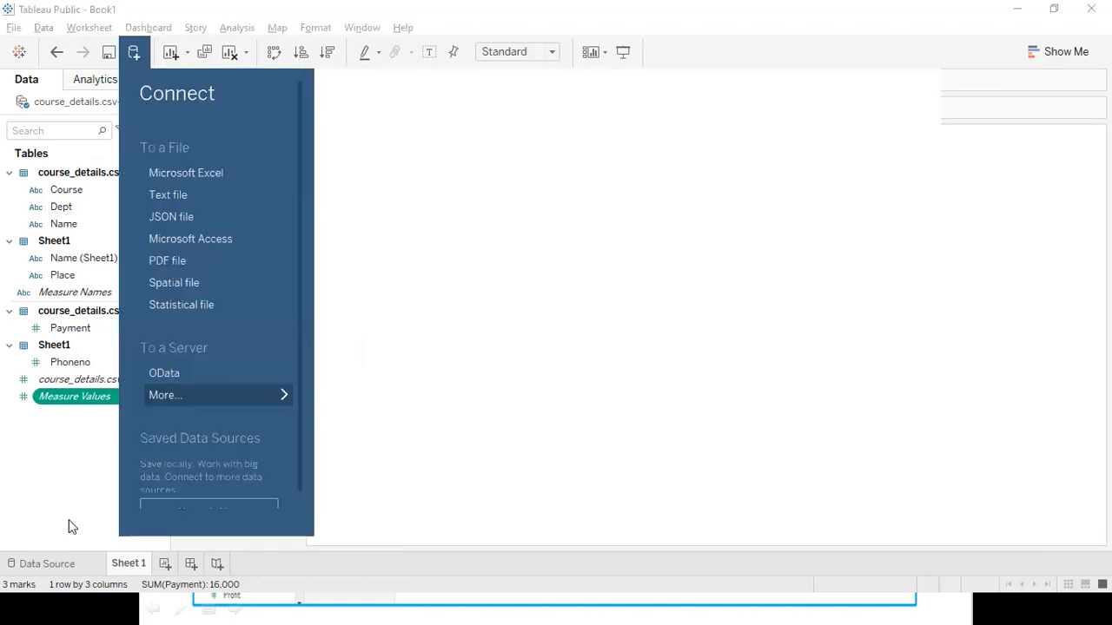
left_click(563, 419)
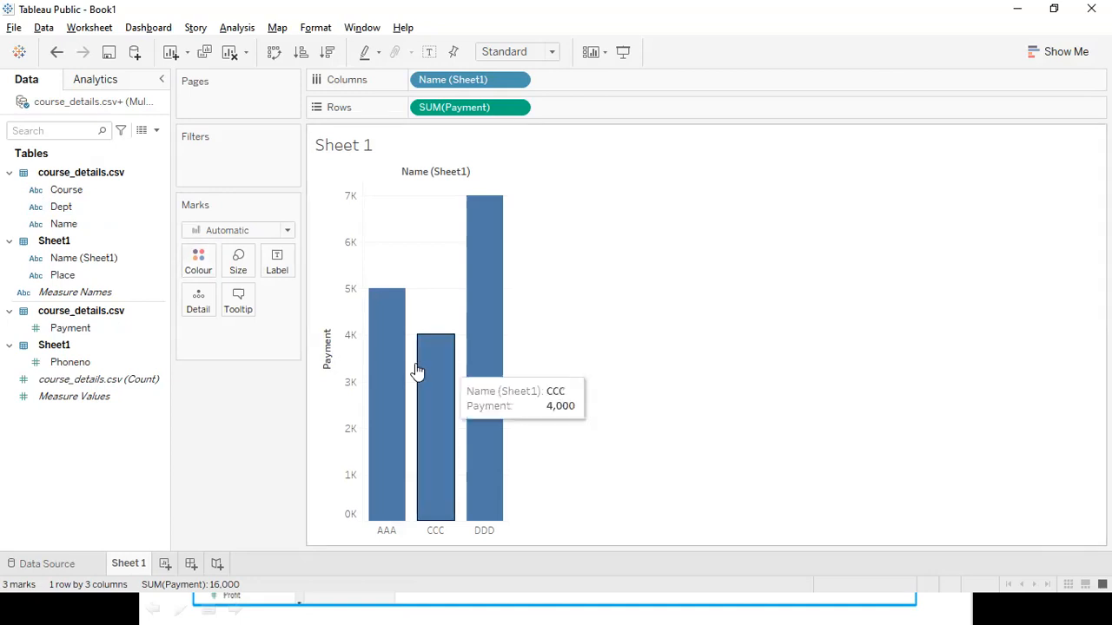
Colour the Payment bars by Name (Sheet1).
left_click(56, 382)
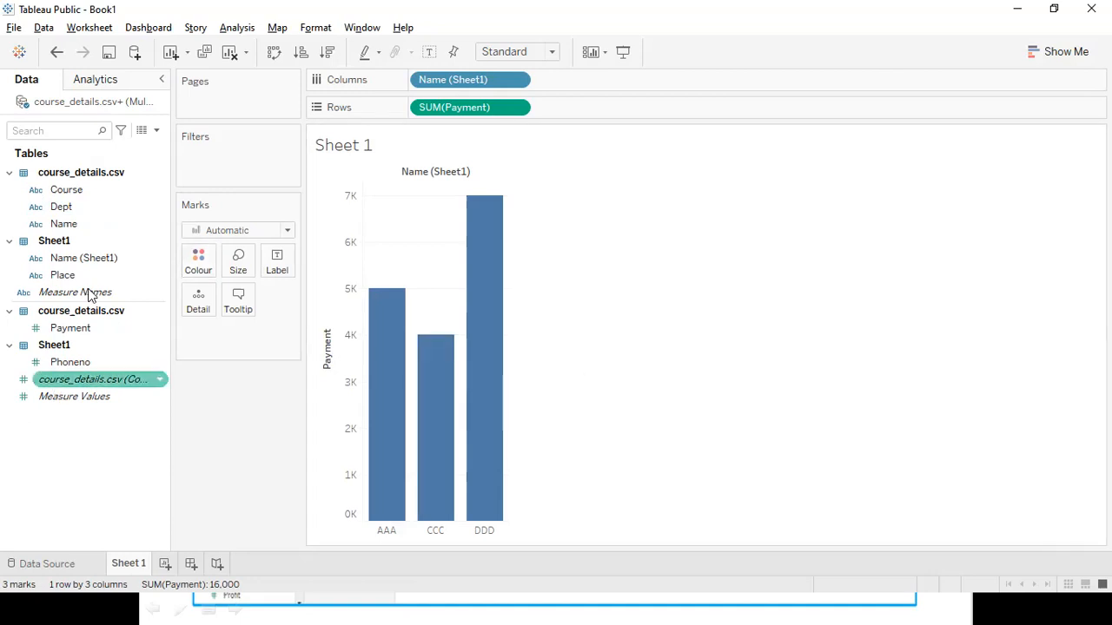
left_click(66, 276)
left_click(74, 261)
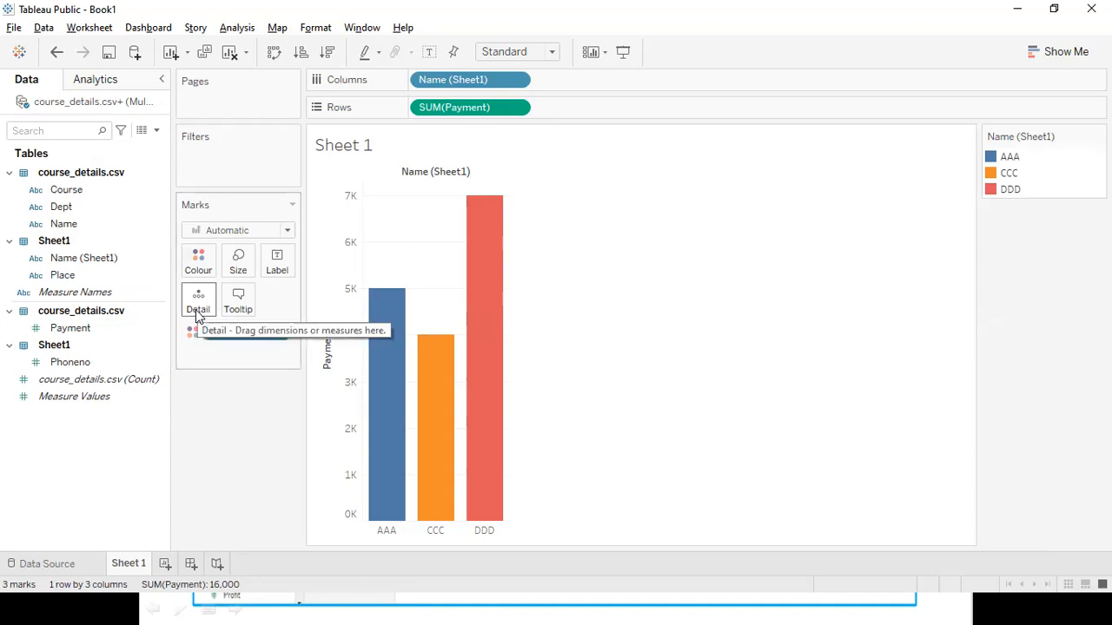
left_click_drag(148, 379, 293, 376)
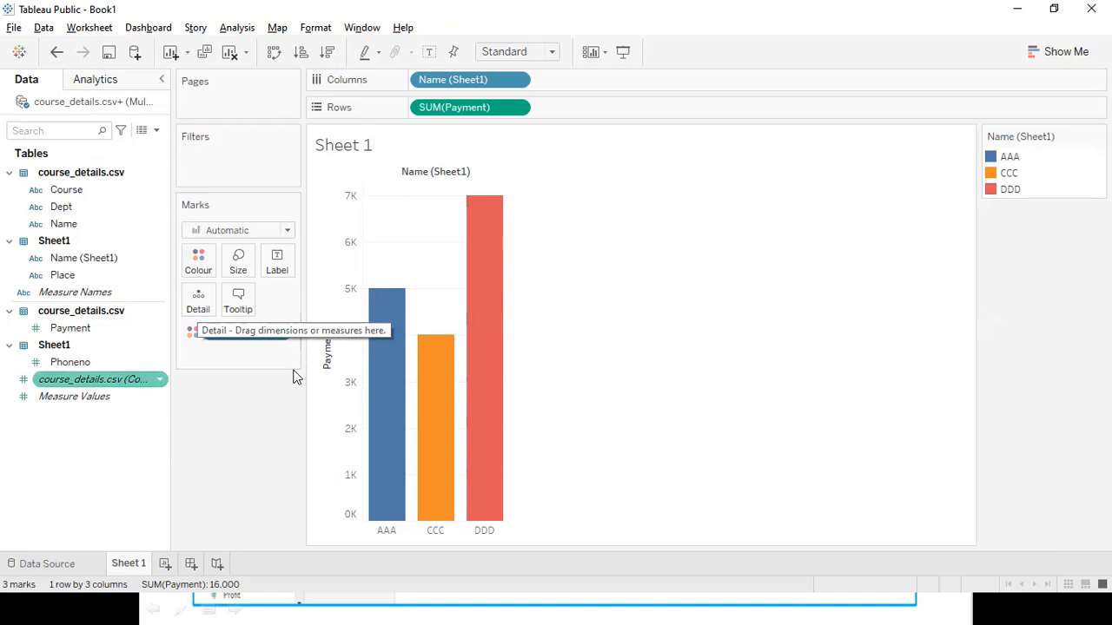
Add Place as a detail on the bars' marks and check the tooltips of the bars.
left_click(57, 276)
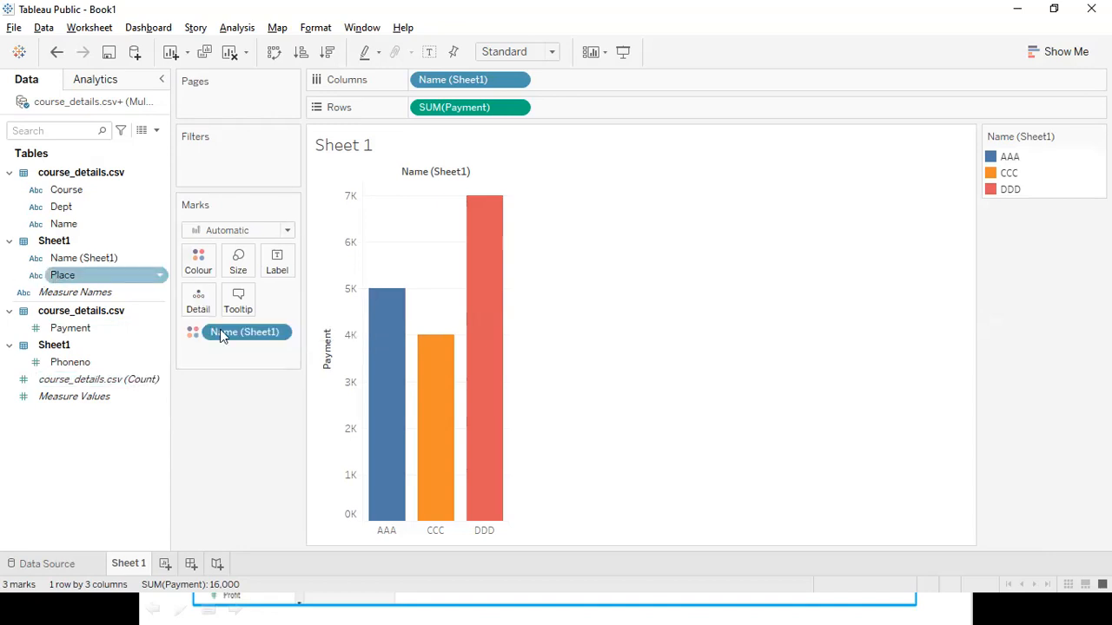
left_click_drag(63, 276, 221, 333)
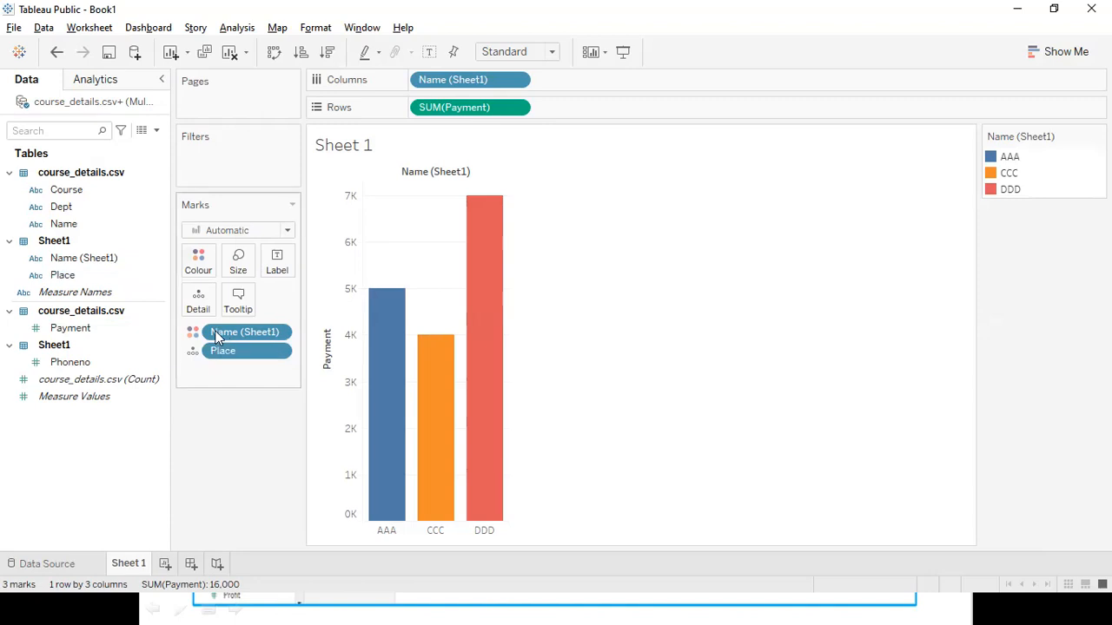
mouse_move(381, 330)
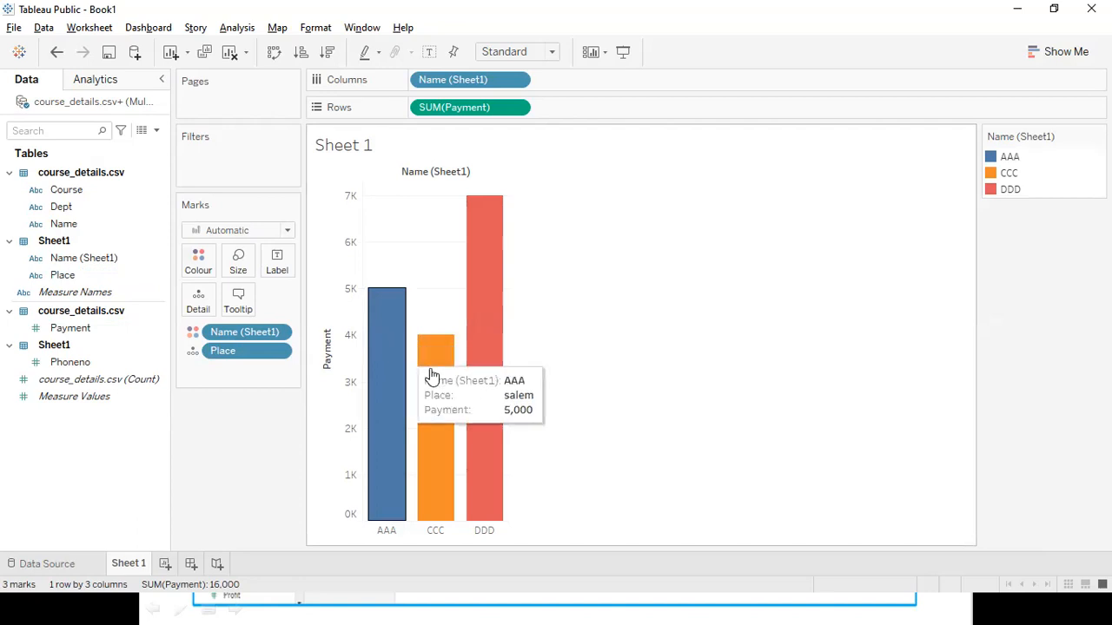
mouse_move(435, 376)
mouse_move(493, 361)
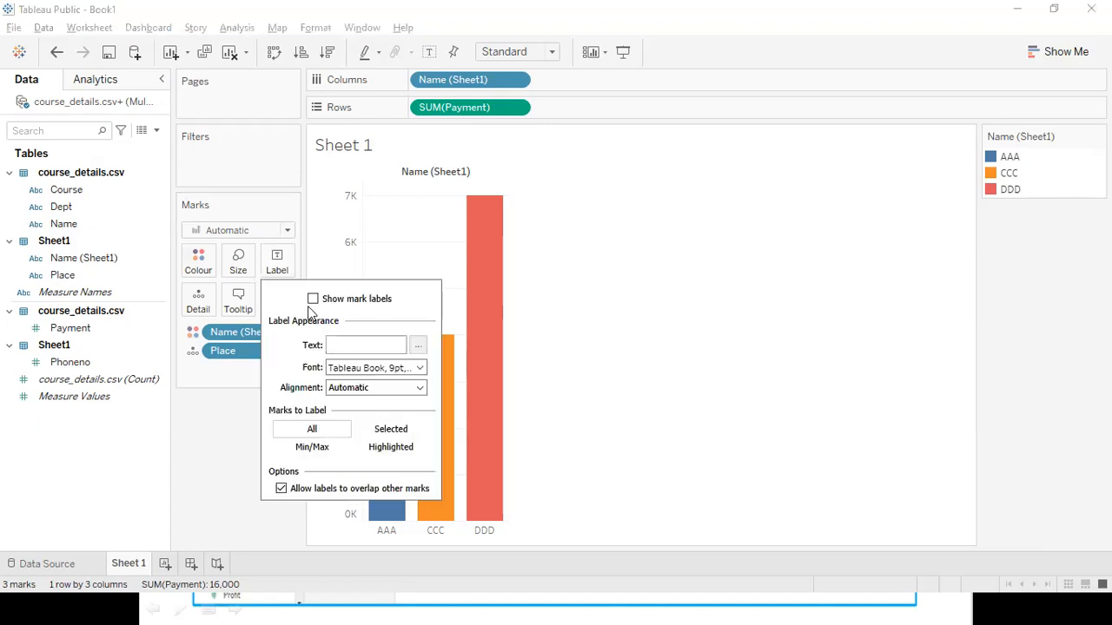
Show mark labels on the bars and collapse the dimension groups of course_details.csv and Sheet1.
left_click(313, 300)
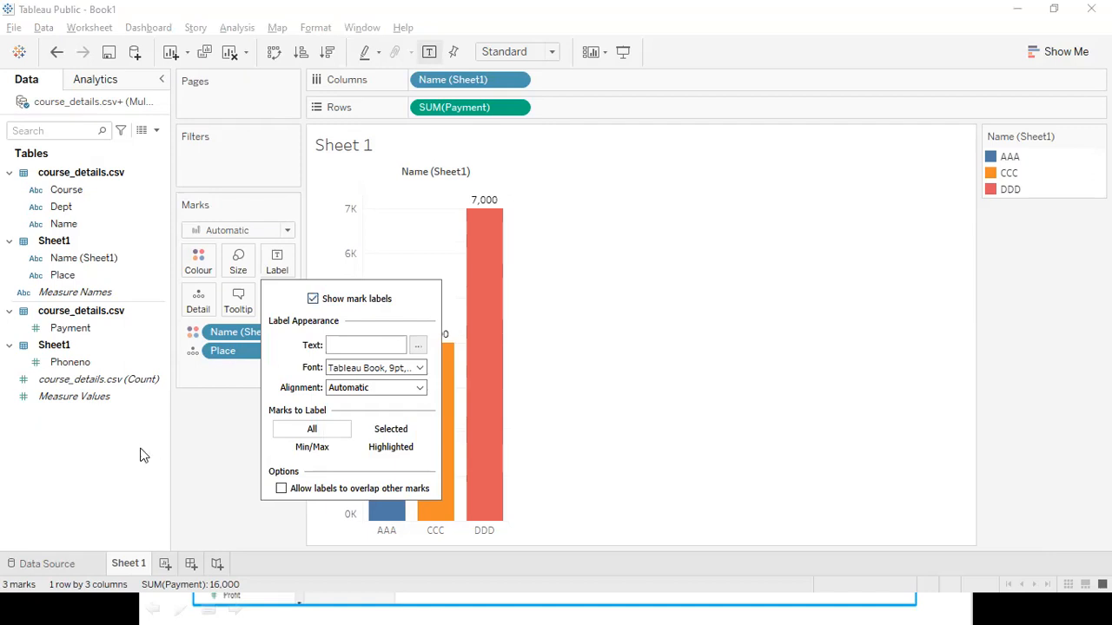
left_click(233, 388)
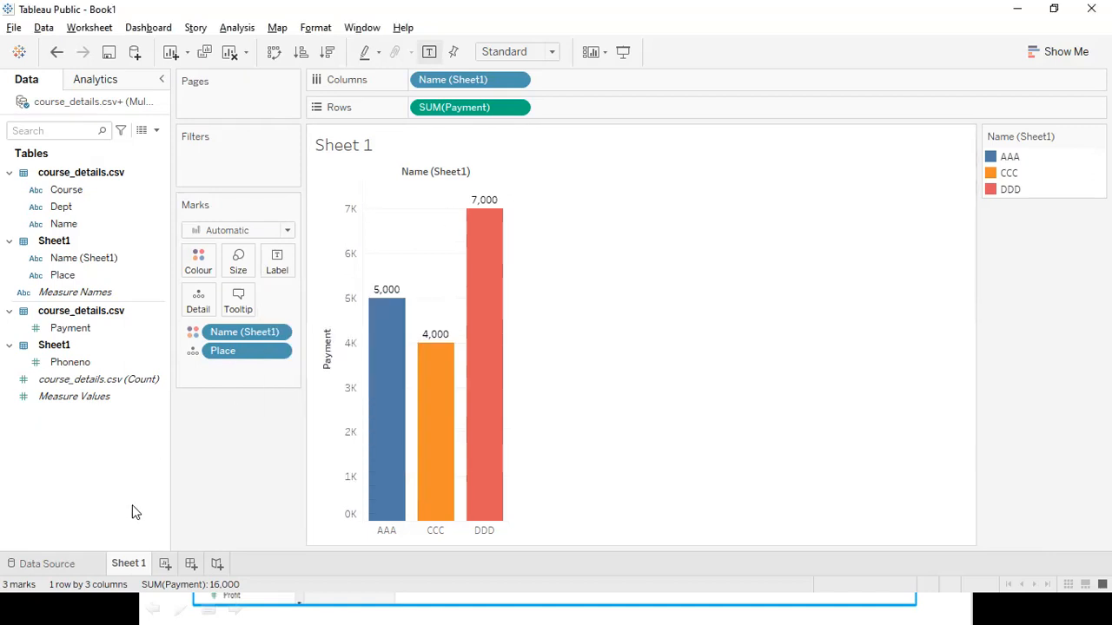
left_click(9, 241)
left_click(10, 174)
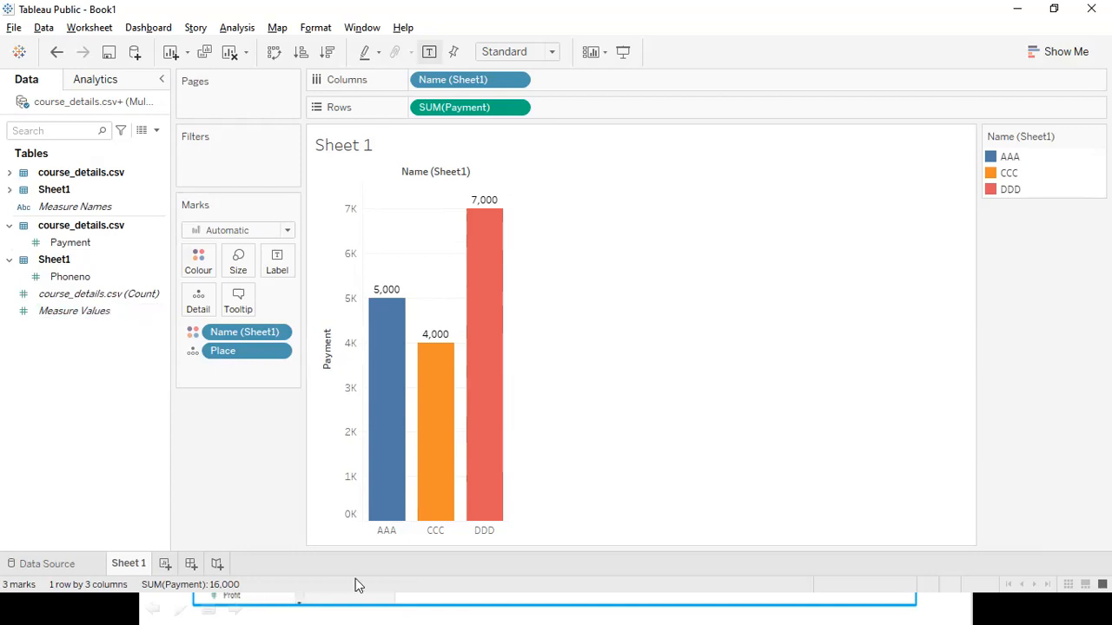
Review the commands available for the course_details.csv+ data source, including Refresh.
key("alt+Tab")
left_click(141, 132)
right_click(118, 102)
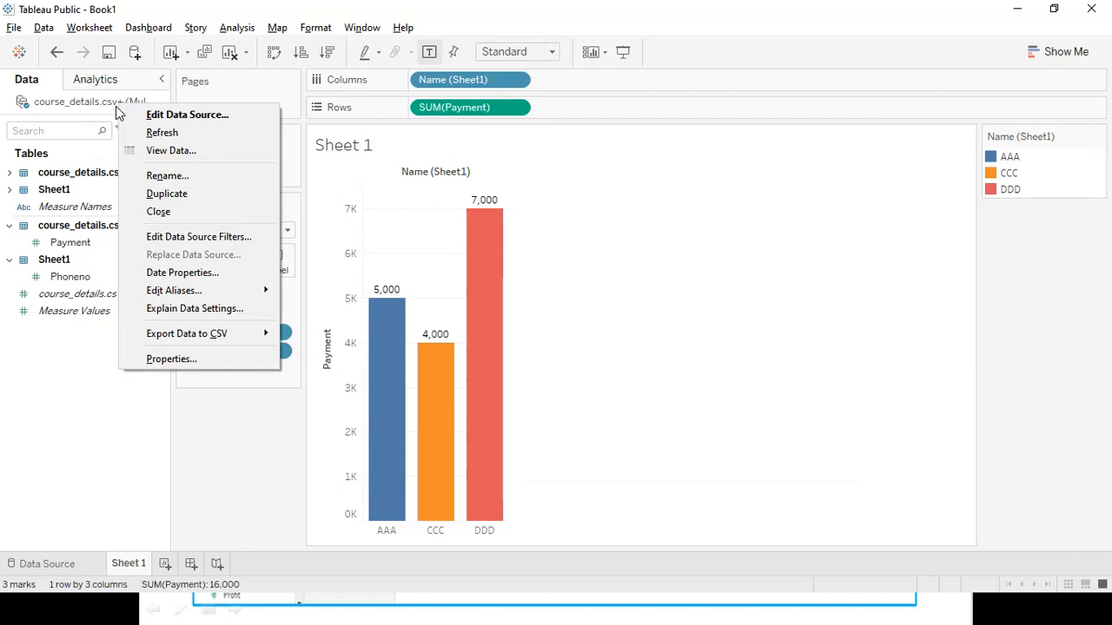
mouse_move(195, 298)
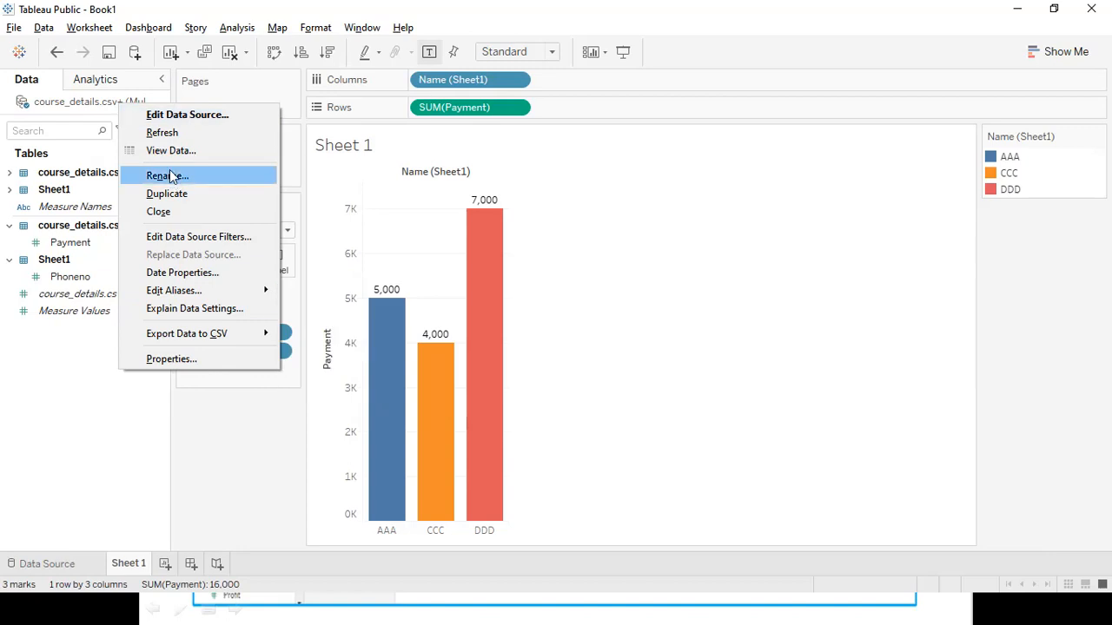
left_click(173, 134)
left_click(520, 315)
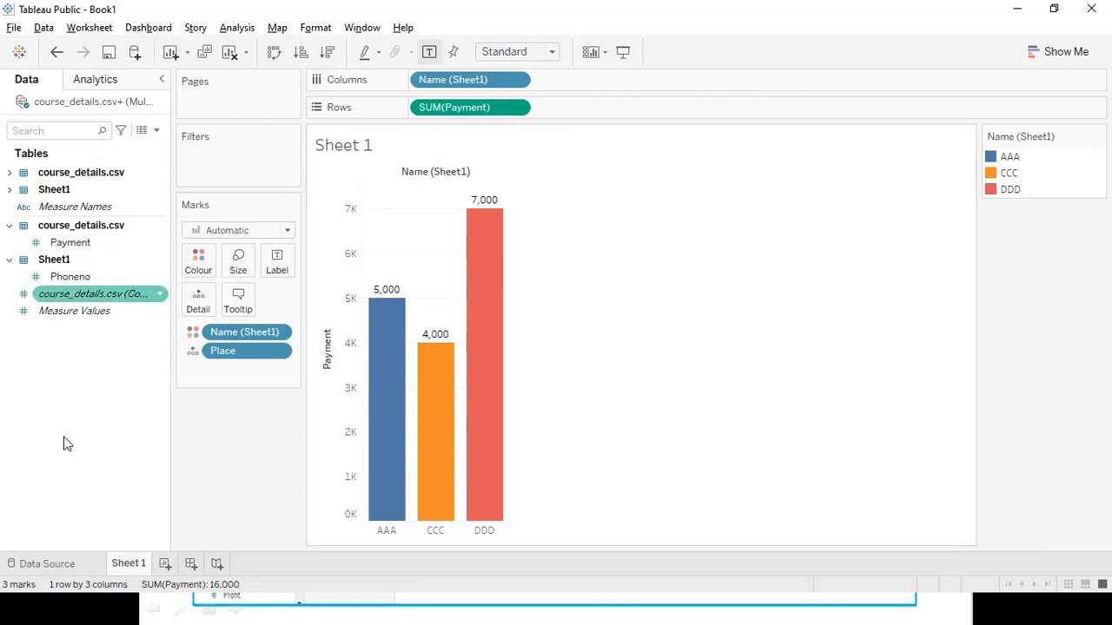
Expand the collapsed table groups of course_details.csv and Sheet1 and examine the fields in each.
left_click(8, 260)
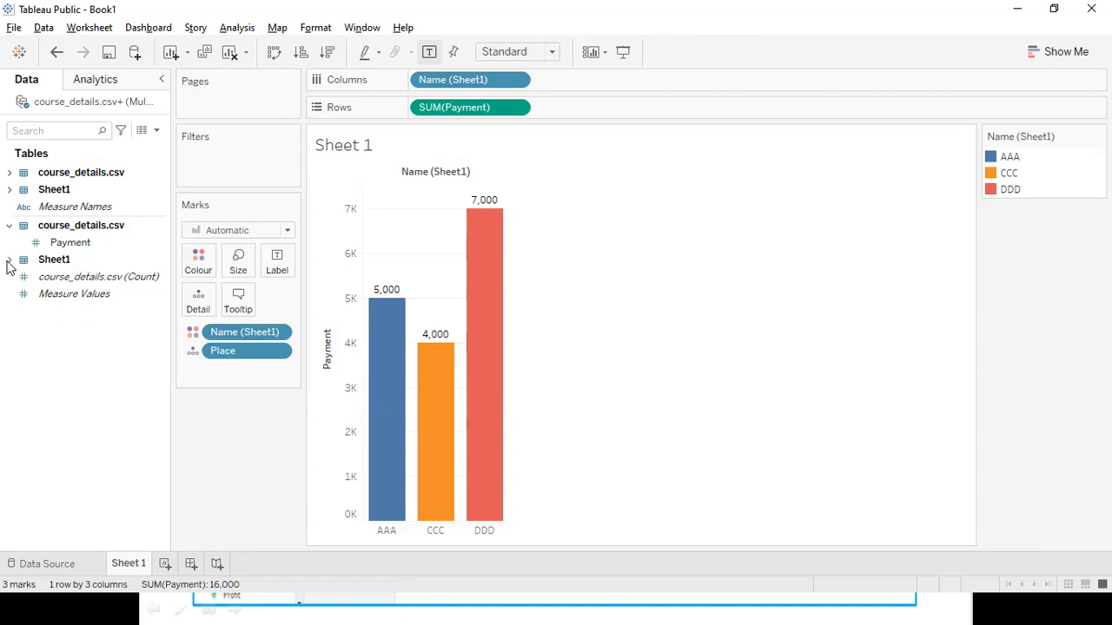
left_click(8, 260)
left_click(16, 227)
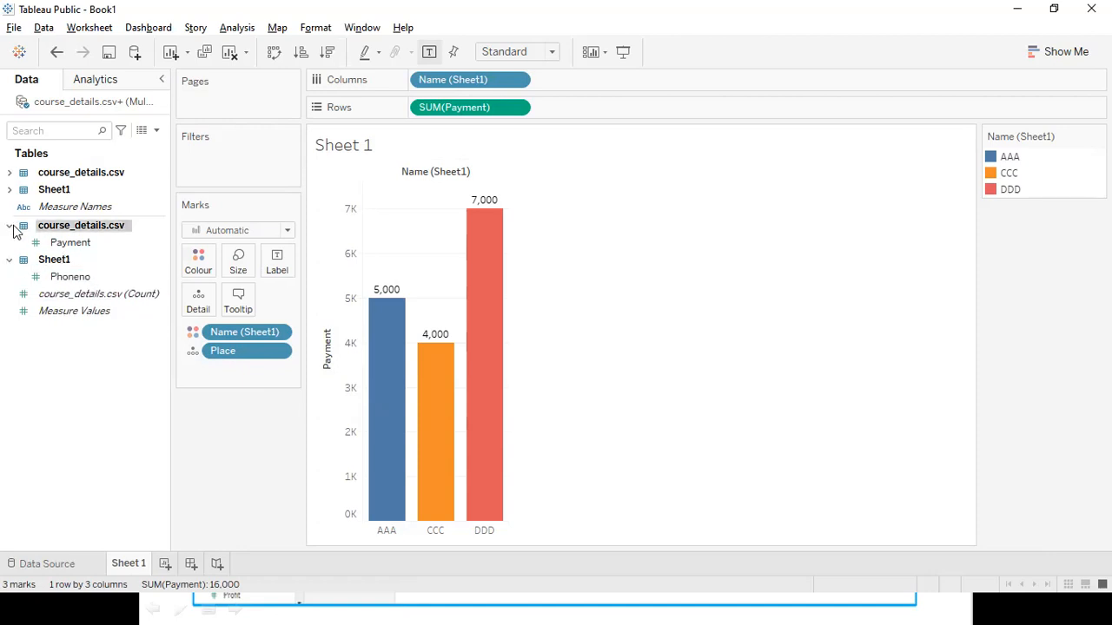
left_click(11, 172)
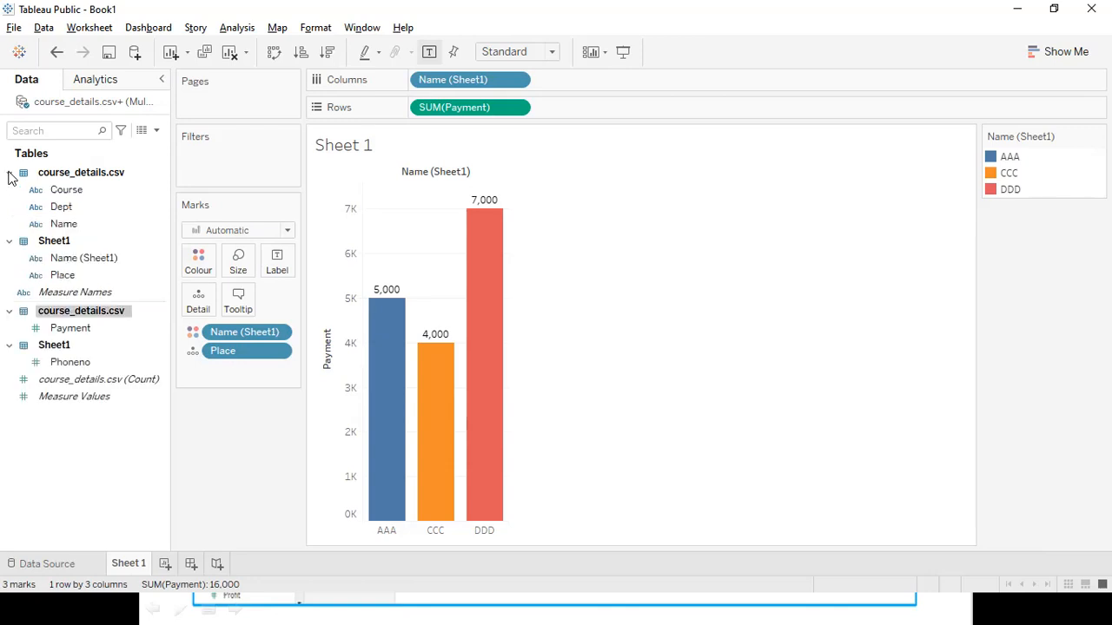
left_click(92, 260)
left_click(65, 210)
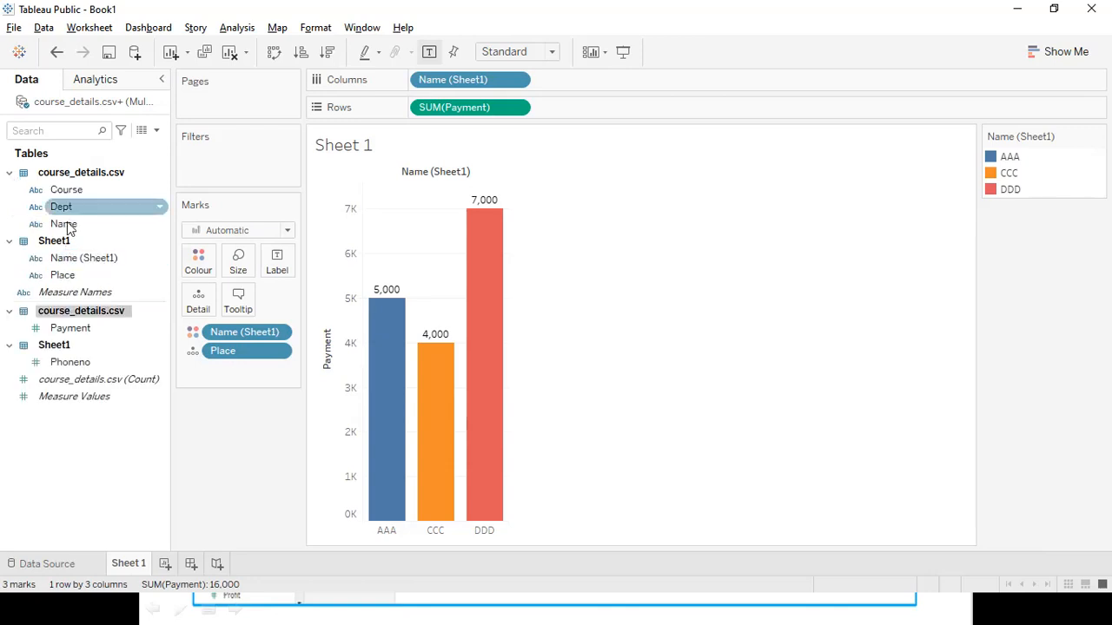
Add Name from course_details.csv to Columns after Name (Sheet1).
left_click(68, 225)
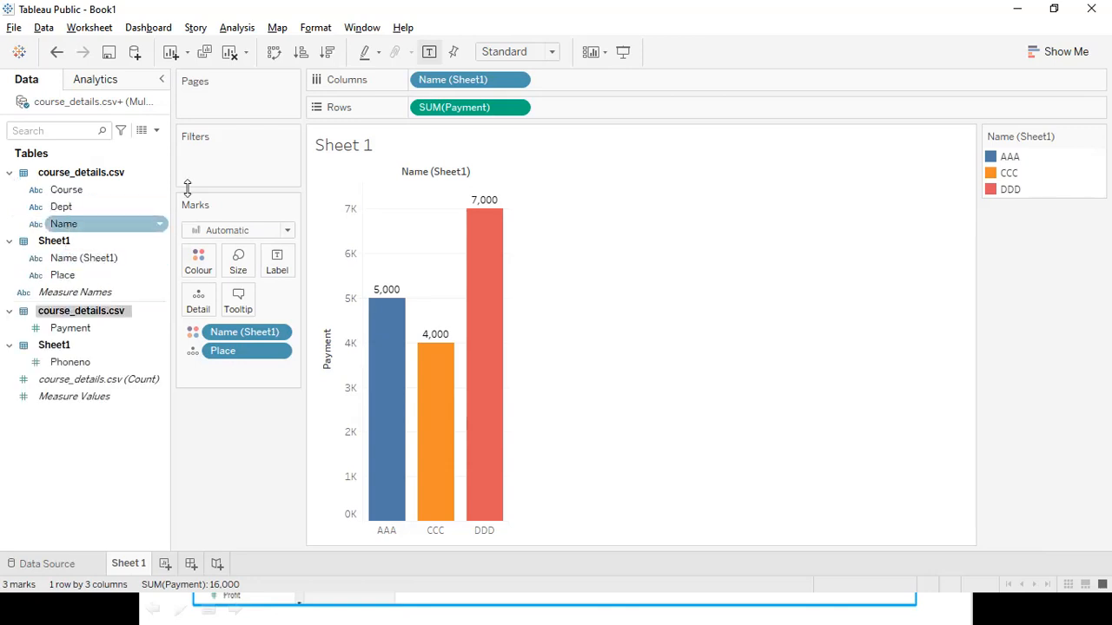
left_click_drag(68, 231, 565, 90)
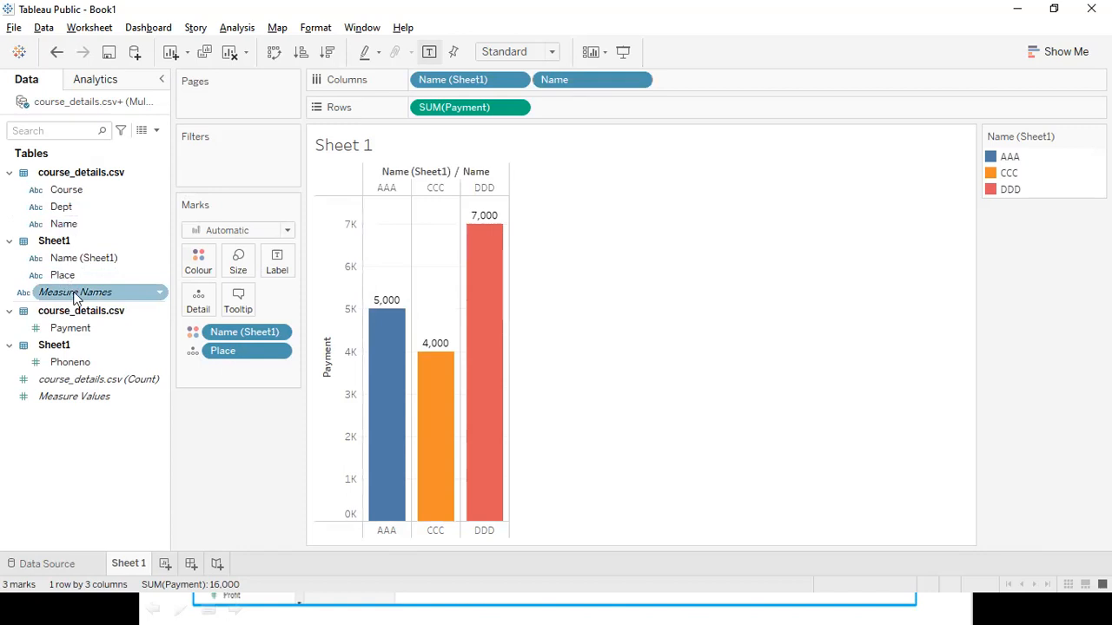
Try a second SUM(Payment) on Rows beside the first and take it off the view again.
left_click_drag(74, 328, 572, 119)
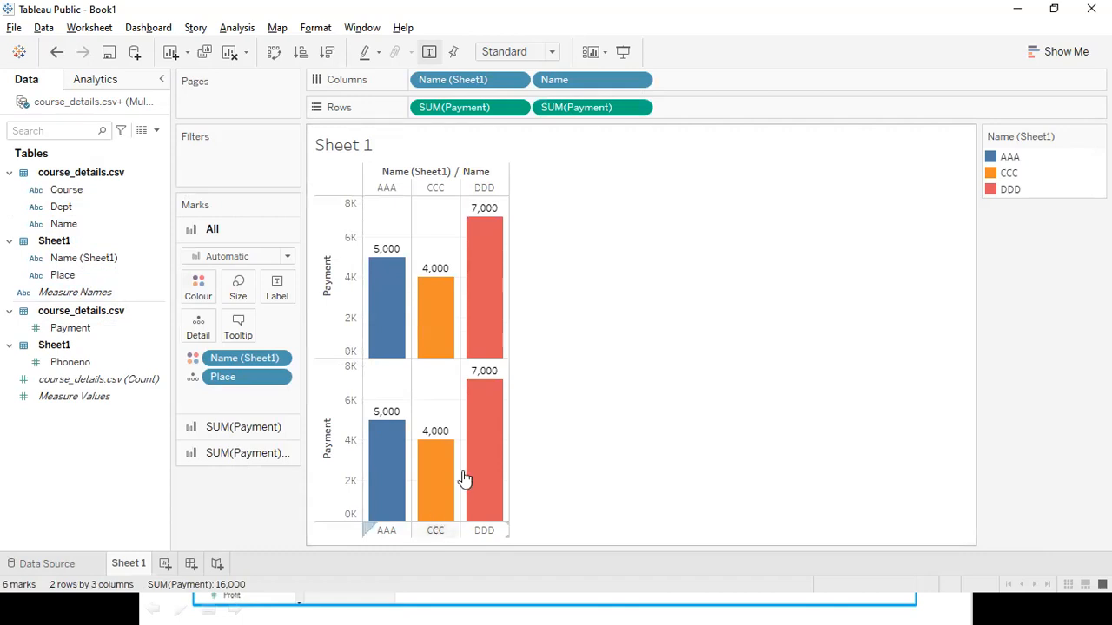
mouse_move(469, 478)
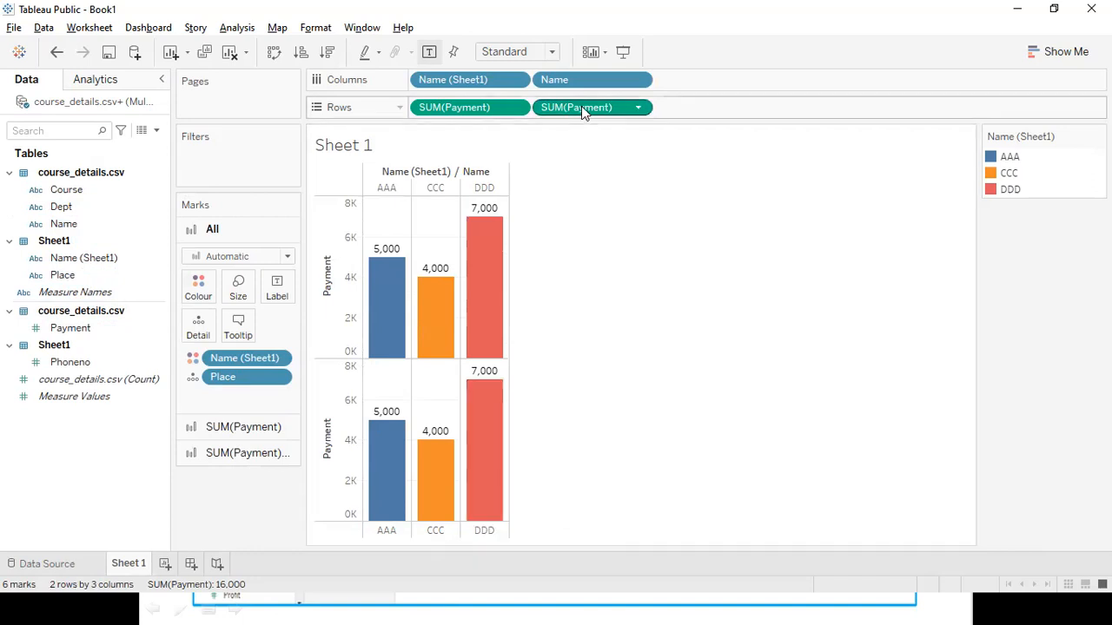
left_click_drag(409, 313, 44, 343)
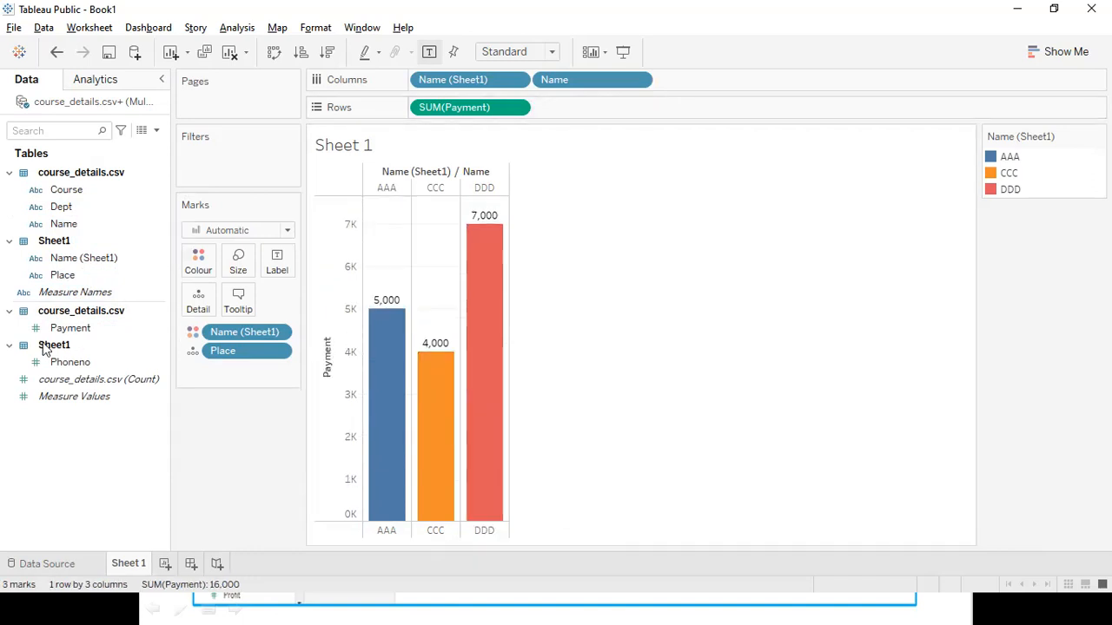
Add Place to Rows ahead of SUM(Payment) to split the payment bars by place.
left_click(69, 277)
left_click_drag(593, 111, 430, 236)
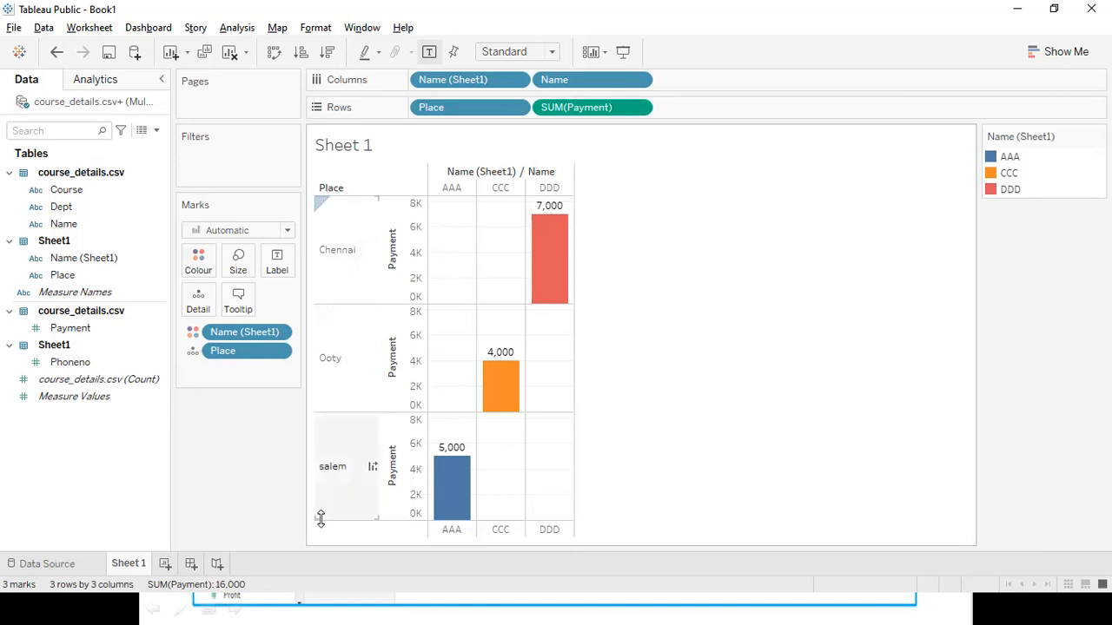
mouse_move(456, 451)
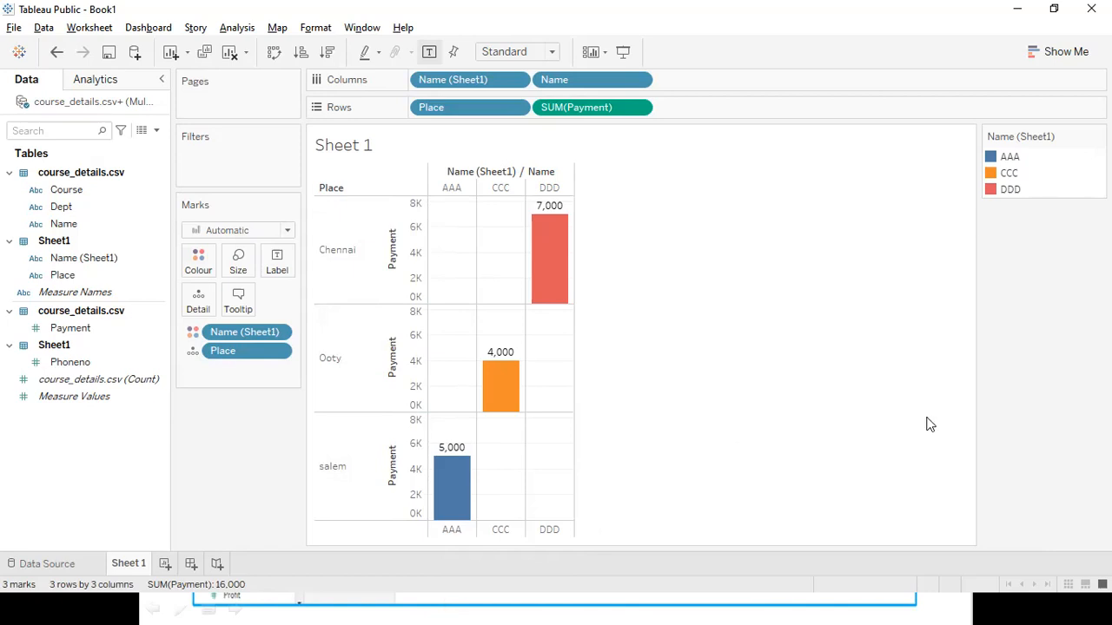
Examine the name fields of both tables, Phoneno, and the commands available for Measure Names.
key("alt+Tab")
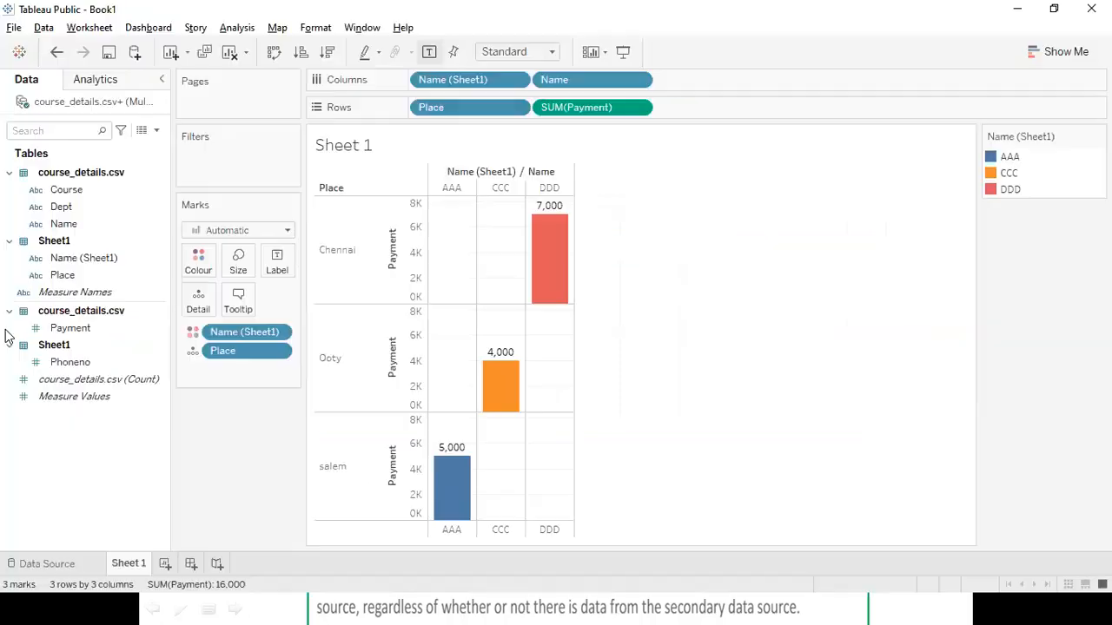
left_click(76, 195)
left_click(82, 223)
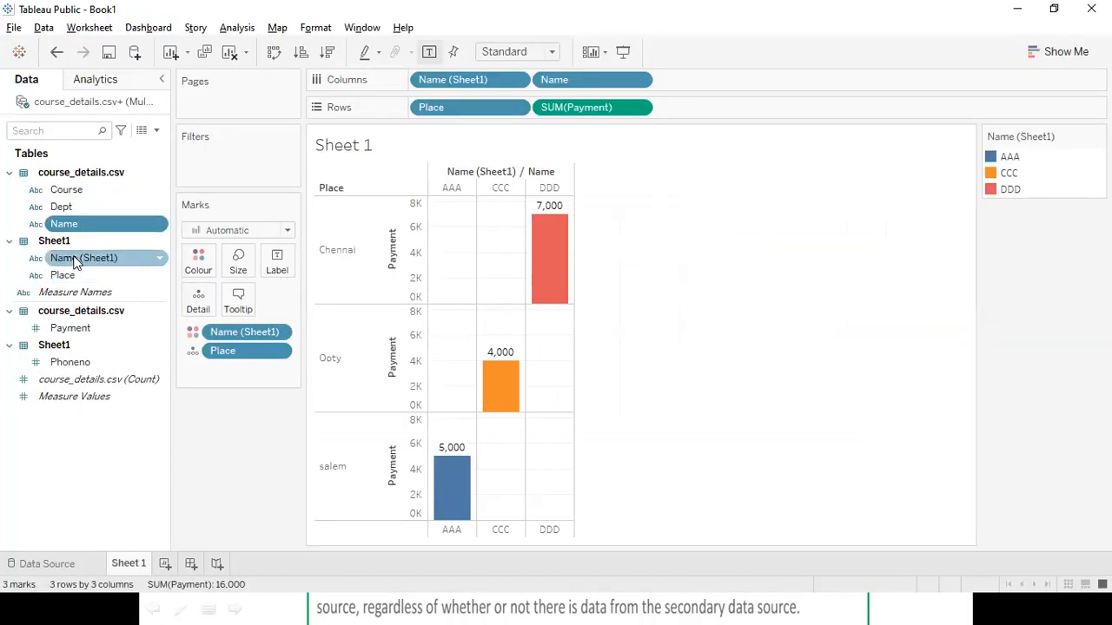
left_click(68, 258)
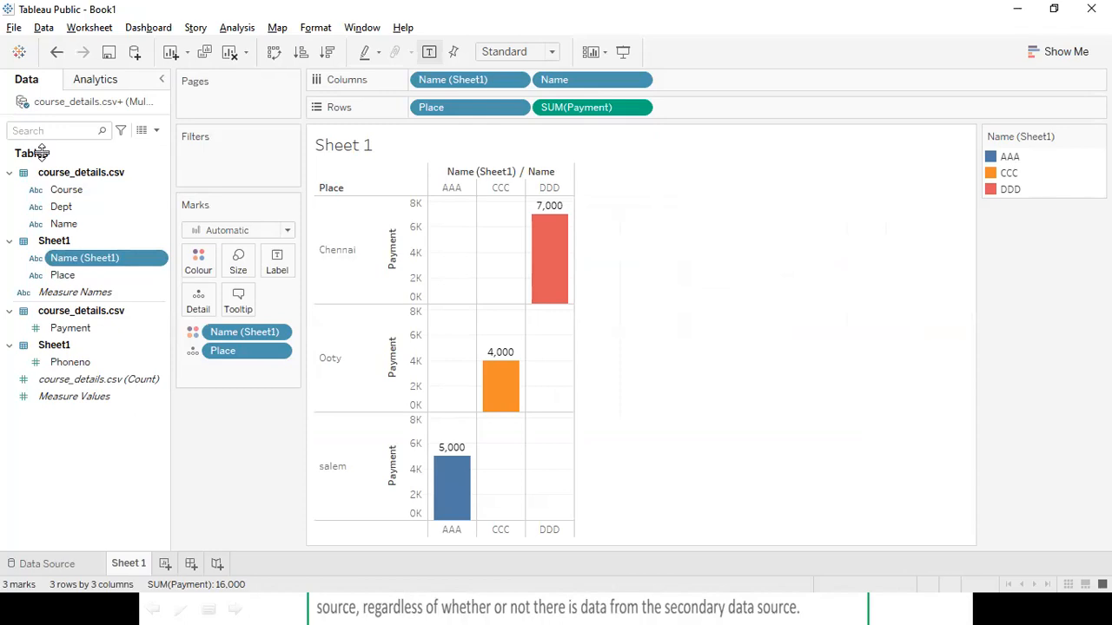
left_click(82, 362, "ctrl")
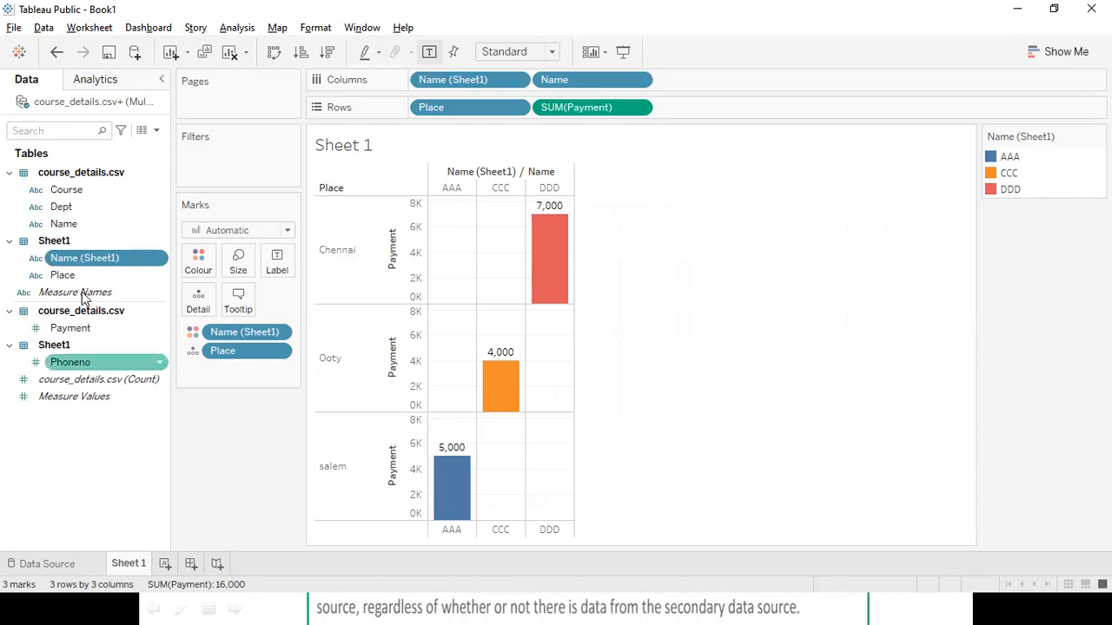
left_click(155, 293)
left_click(160, 293)
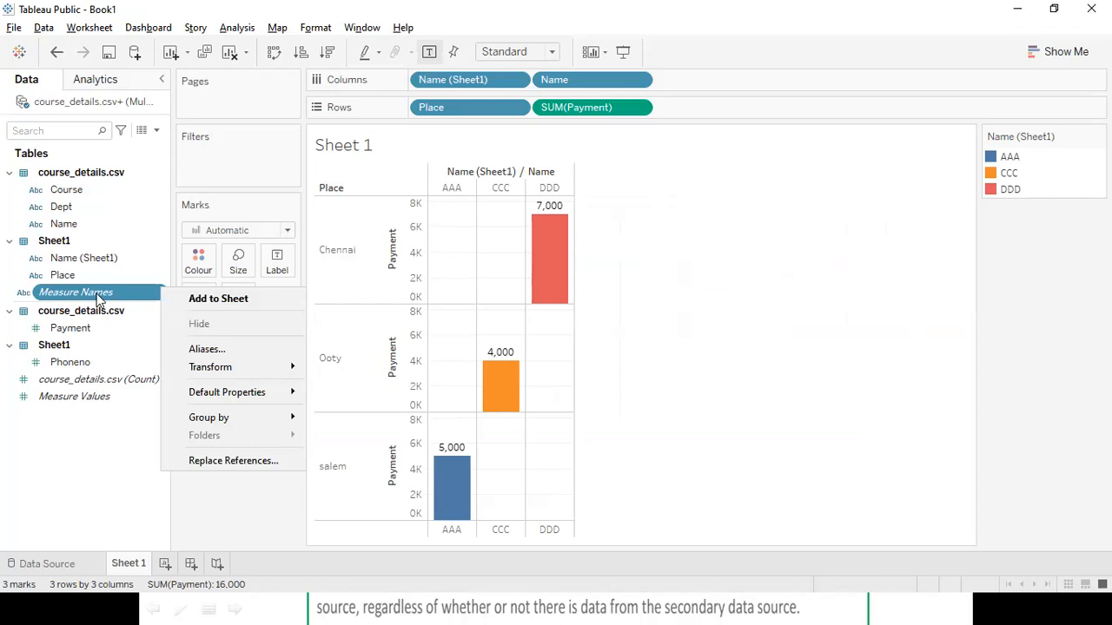
Review the field commands for Course, Dept and Name, including the geographic roles offered.
left_click(106, 160)
left_click(120, 191)
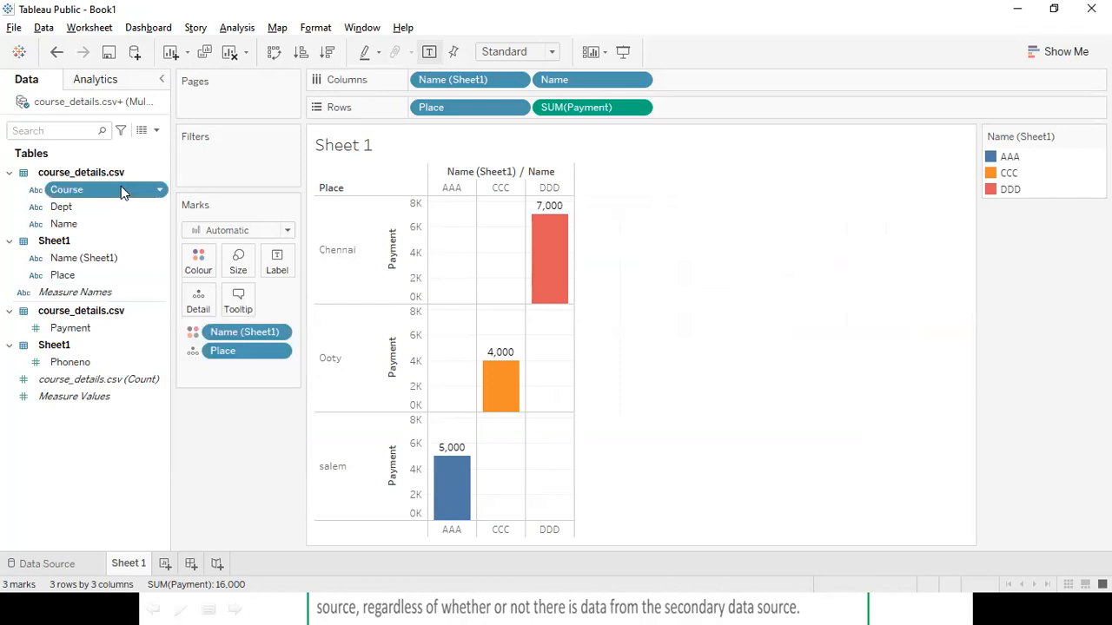
left_click(163, 192)
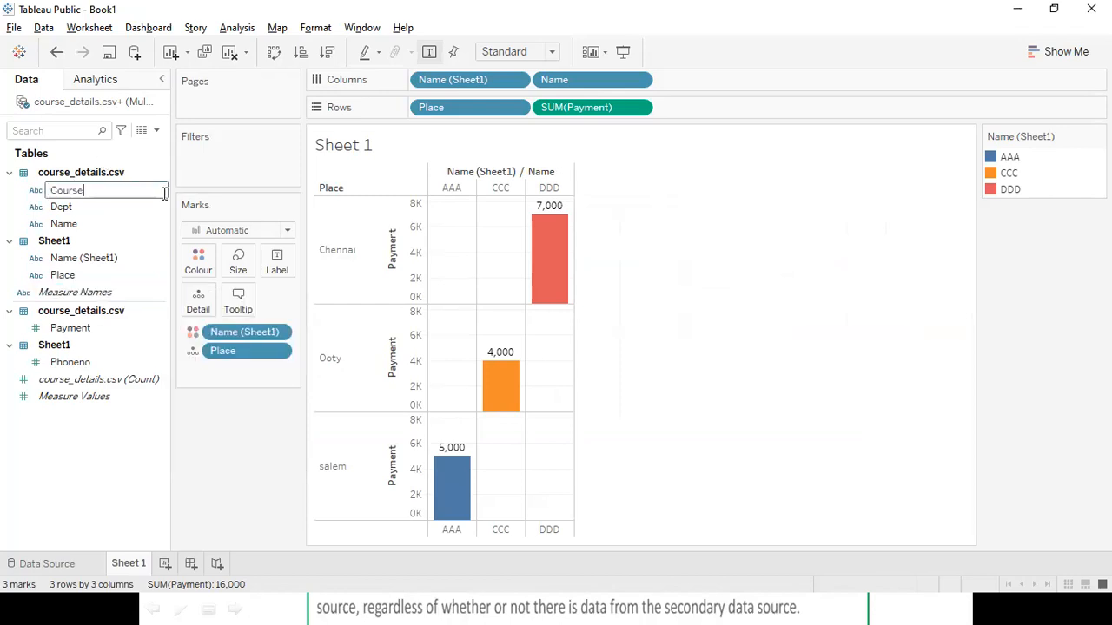
key("Return")
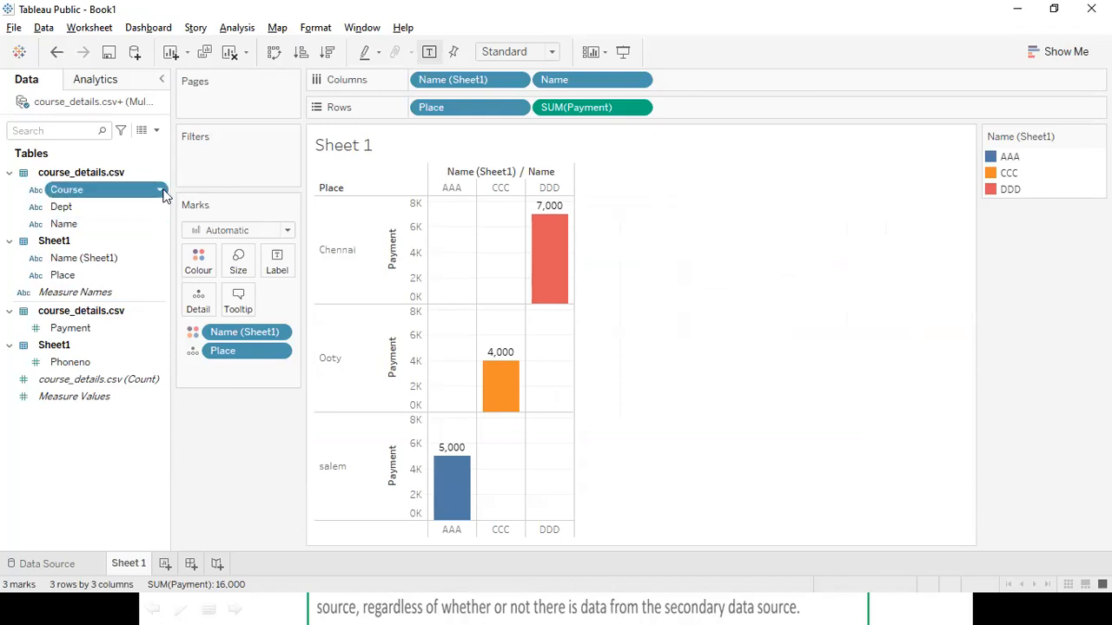
left_click(162, 190)
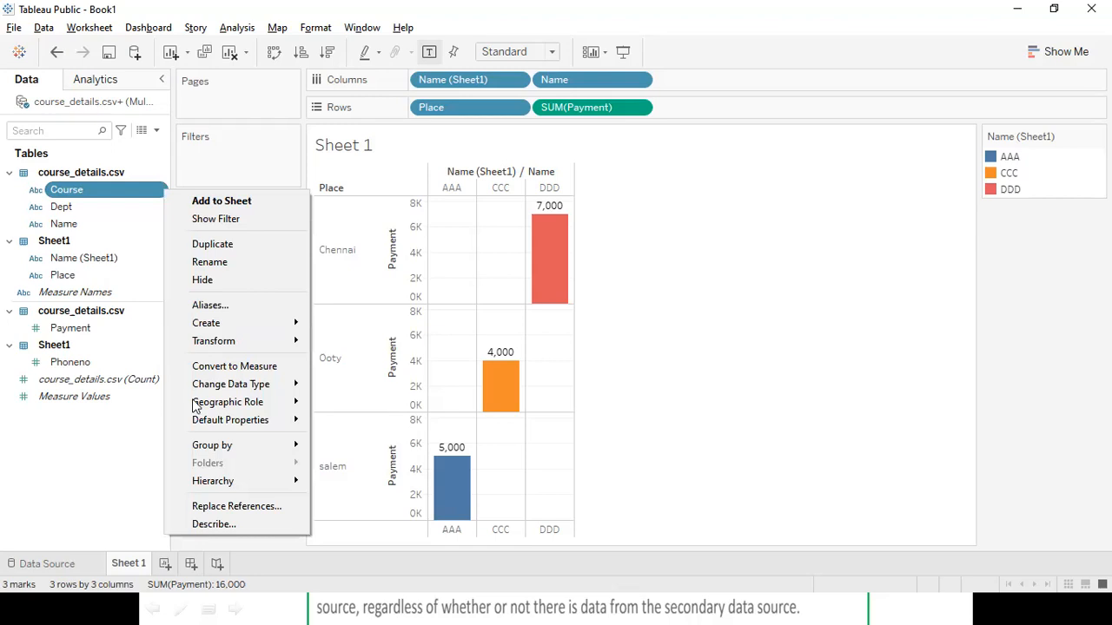
mouse_move(227, 408)
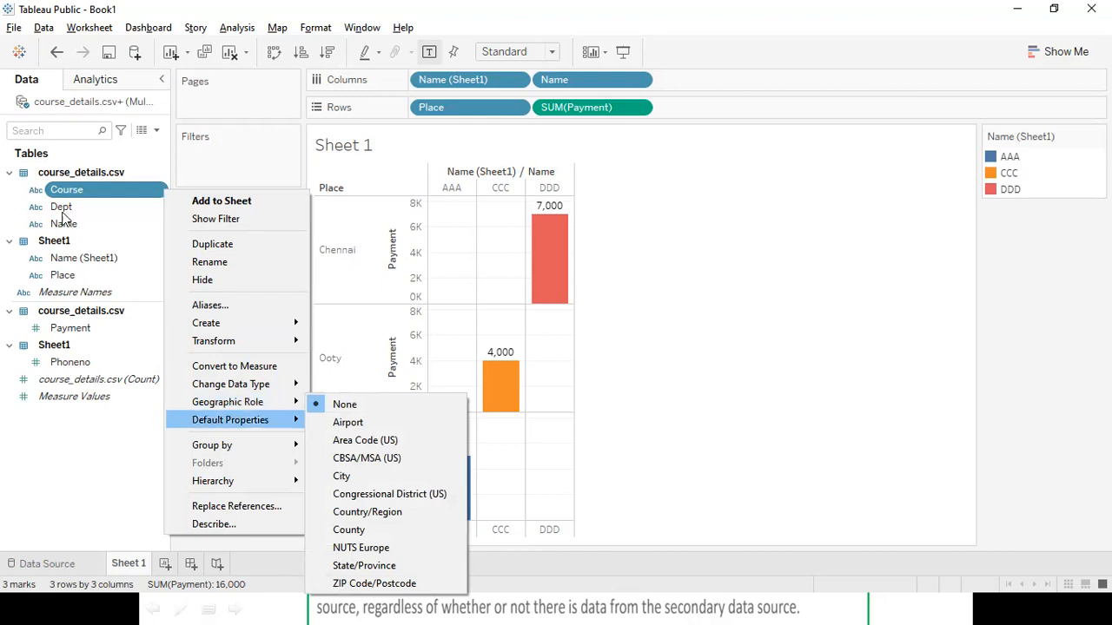
left_click(161, 211)
left_click(160, 211)
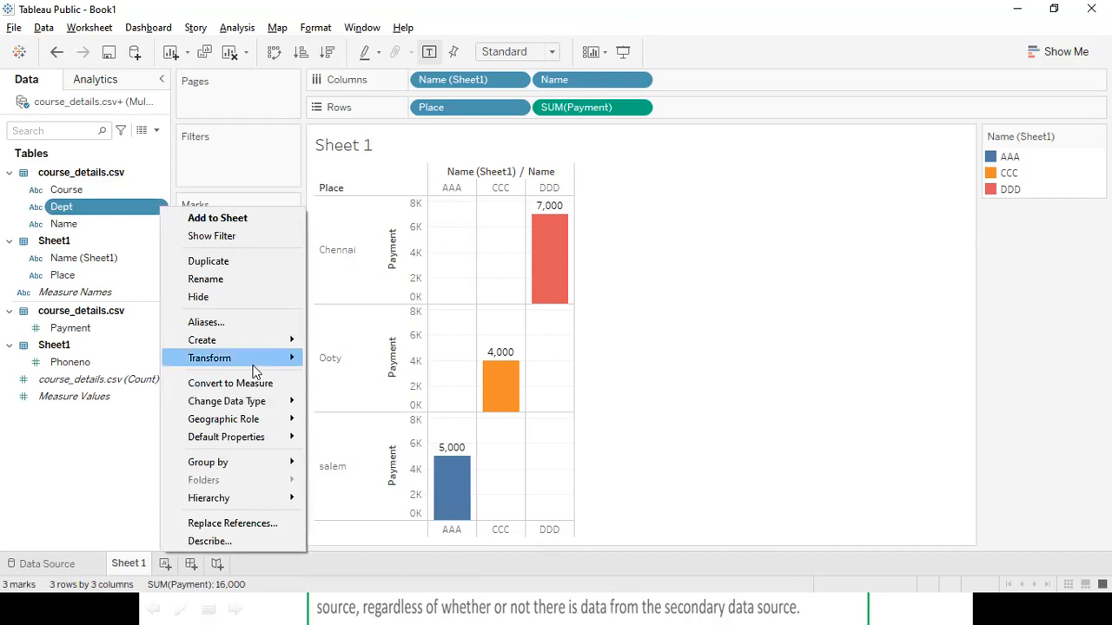
mouse_move(291, 424)
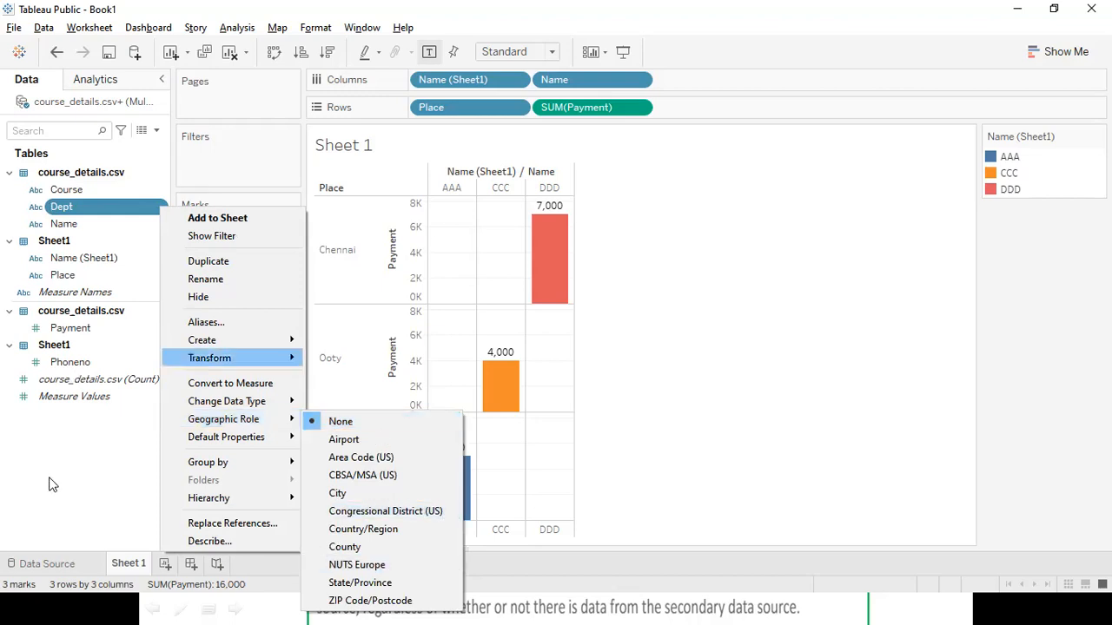
left_click(160, 223)
right_click(162, 224)
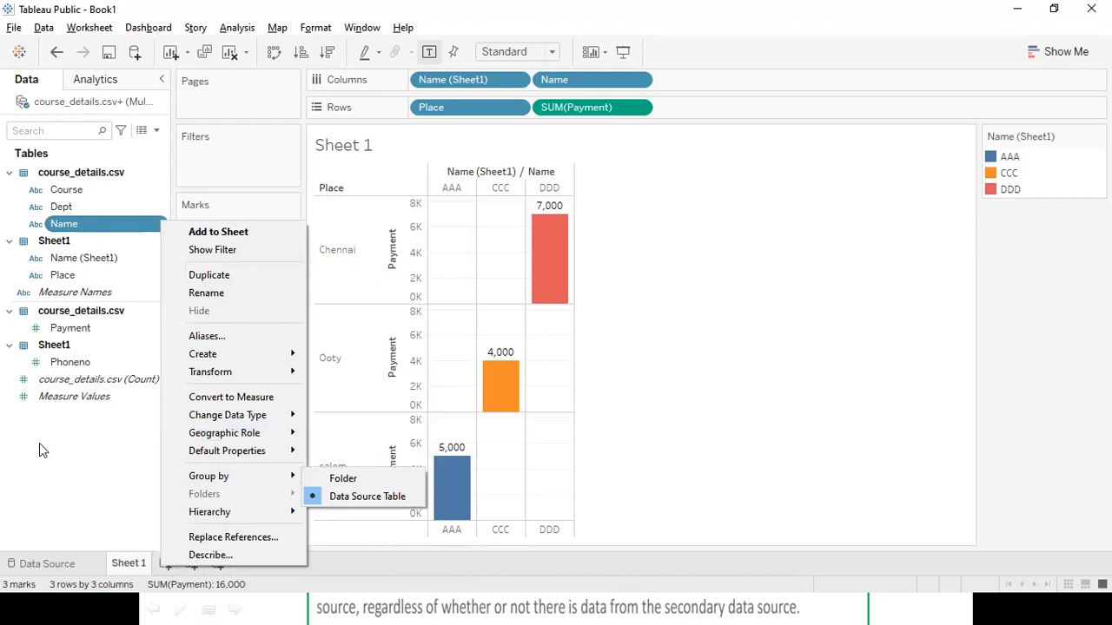
Assign the Country/Region geographic role to Place in Sheet1.
left_click(163, 276)
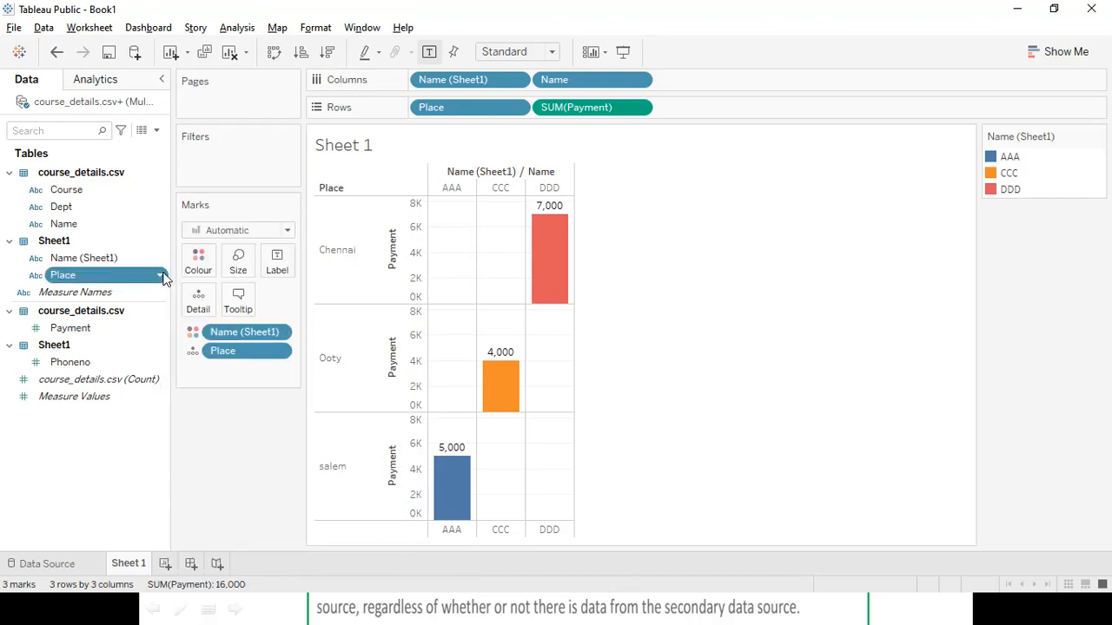
left_click(165, 278)
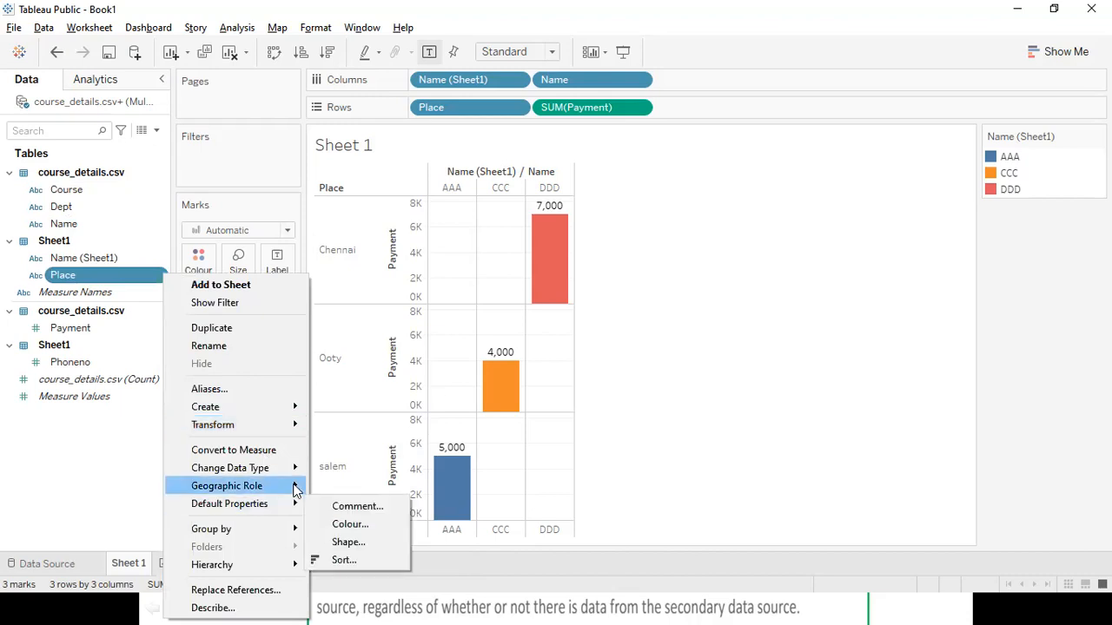
mouse_move(294, 488)
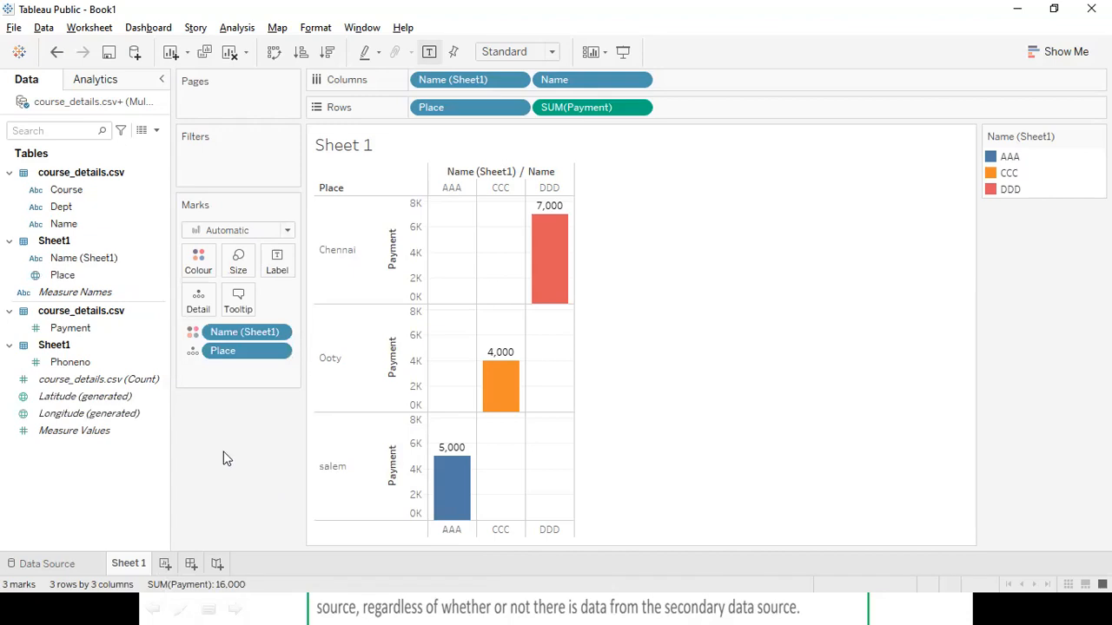
Examine the generated Latitude and Longitude fields and check which geographic role Place has.
left_click(77, 398)
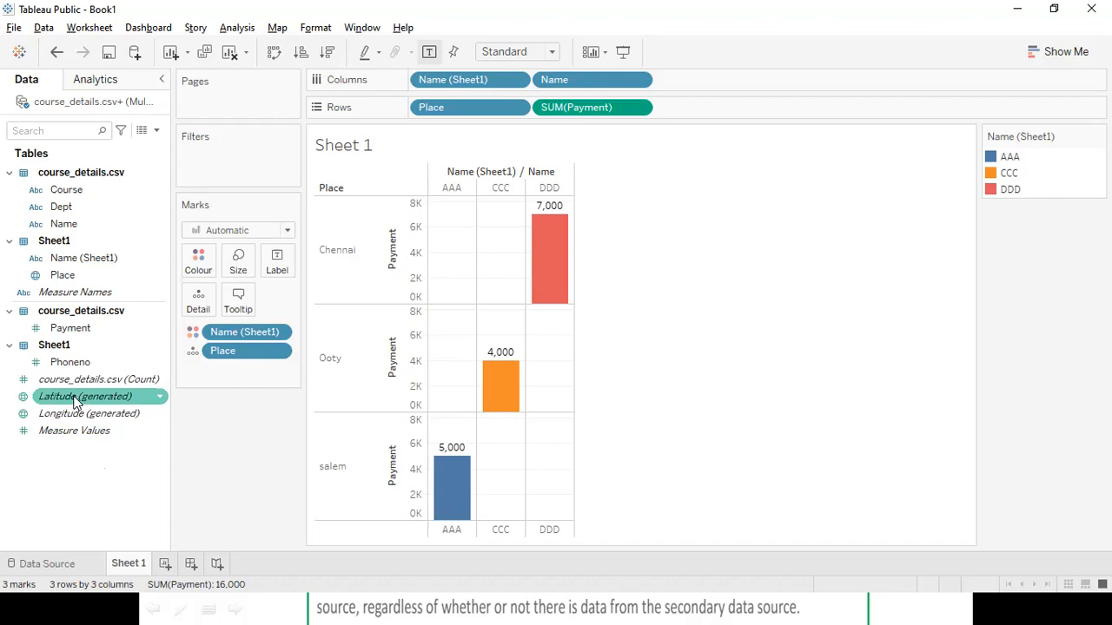
left_click(132, 415)
left_click(156, 398)
right_click(158, 399)
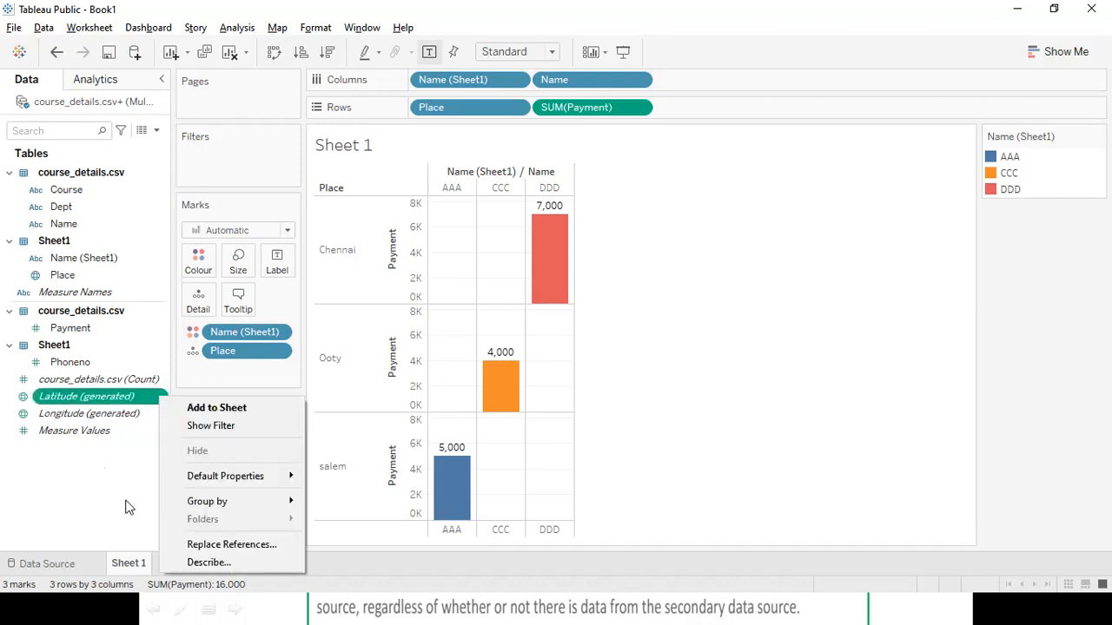
left_click(47, 278)
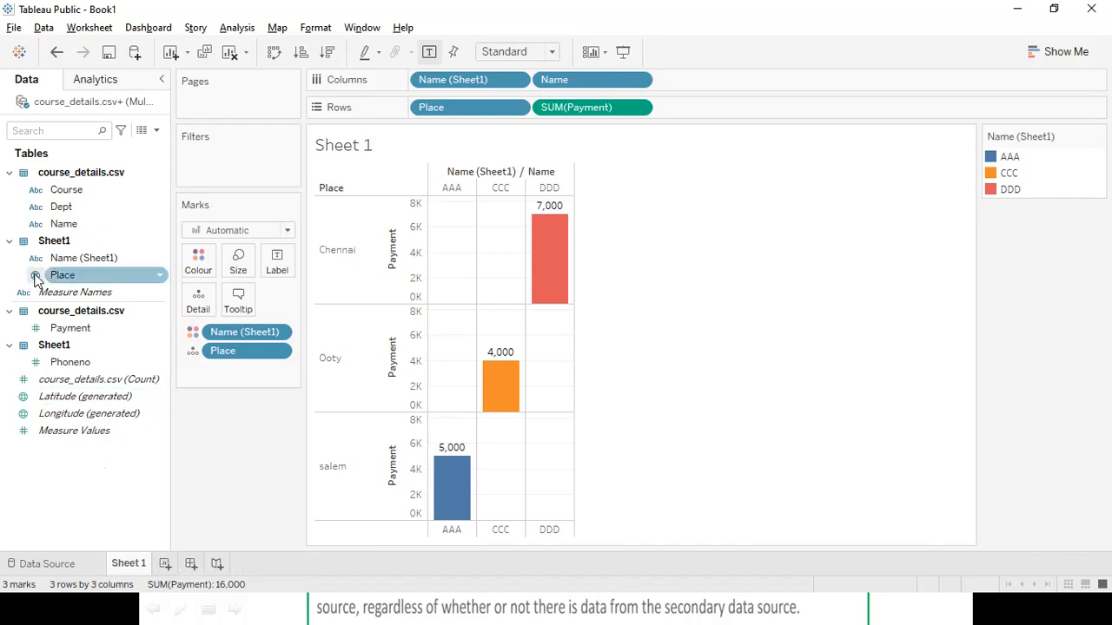
left_click(160, 278)
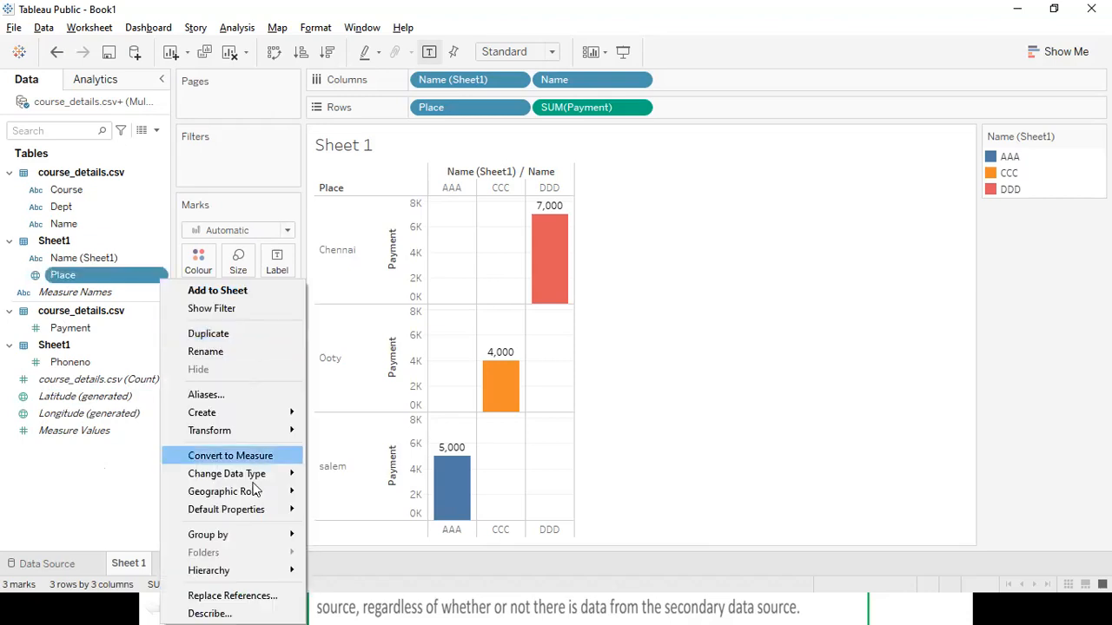
mouse_move(249, 501)
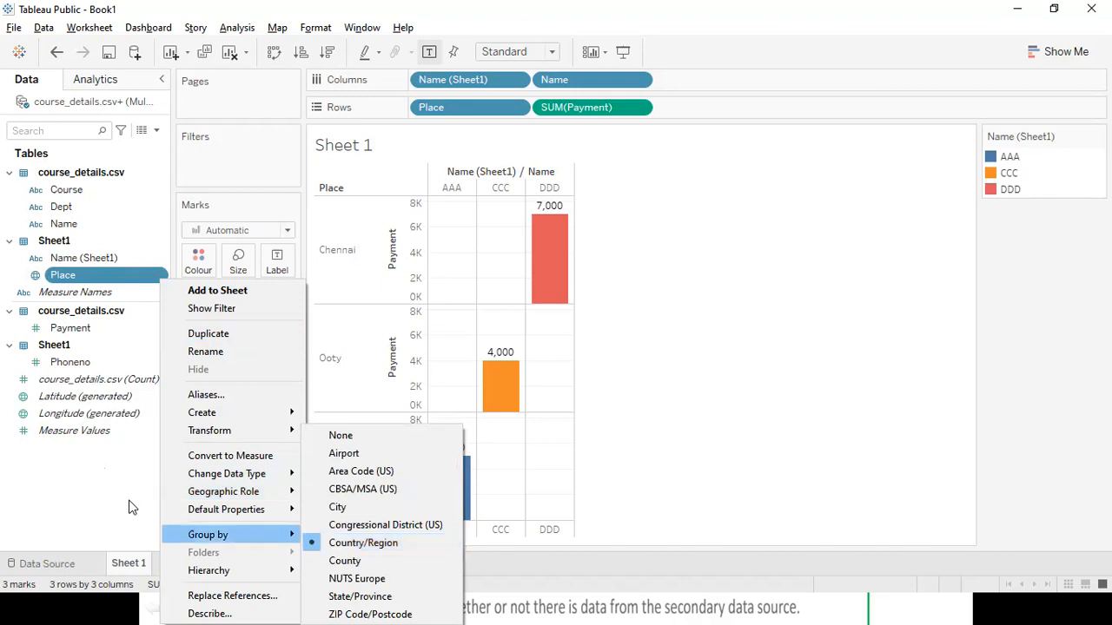
left_click(113, 466)
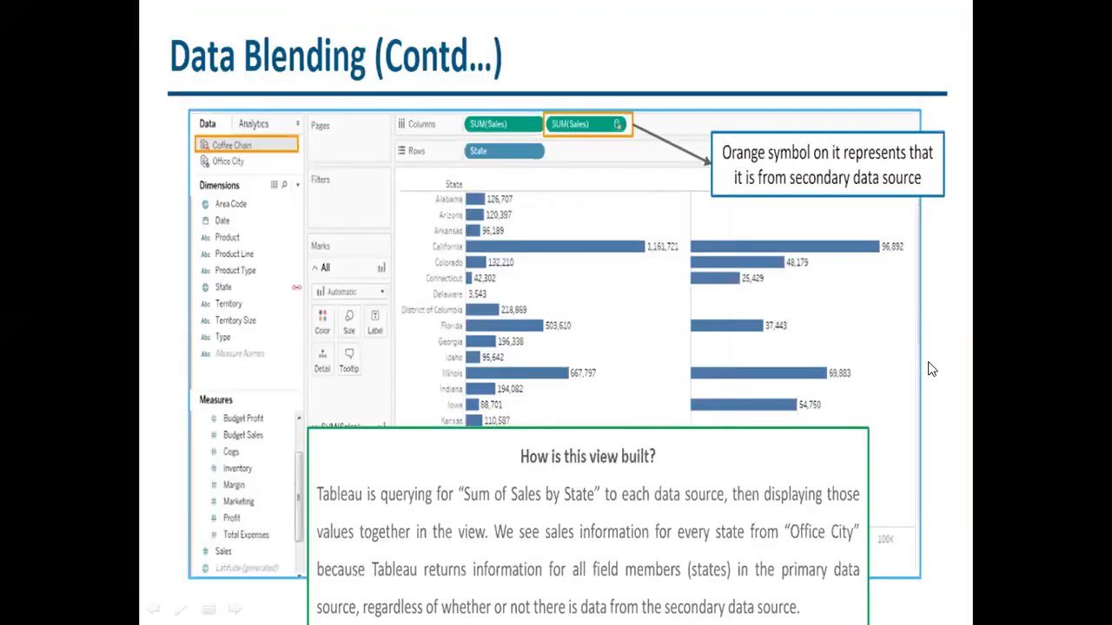
left_click(928, 369)
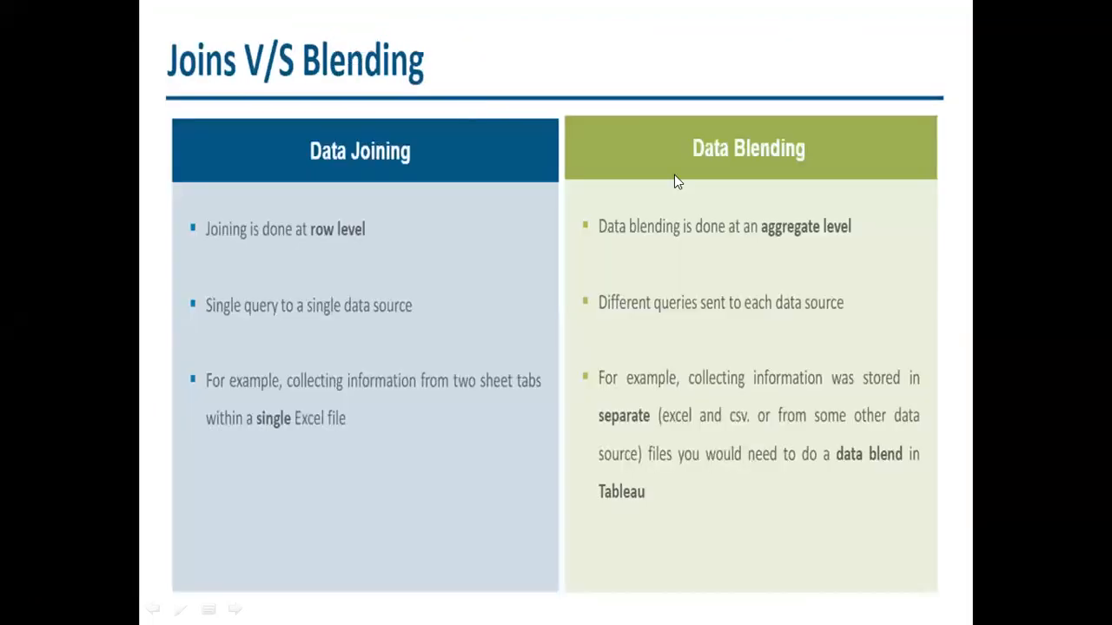